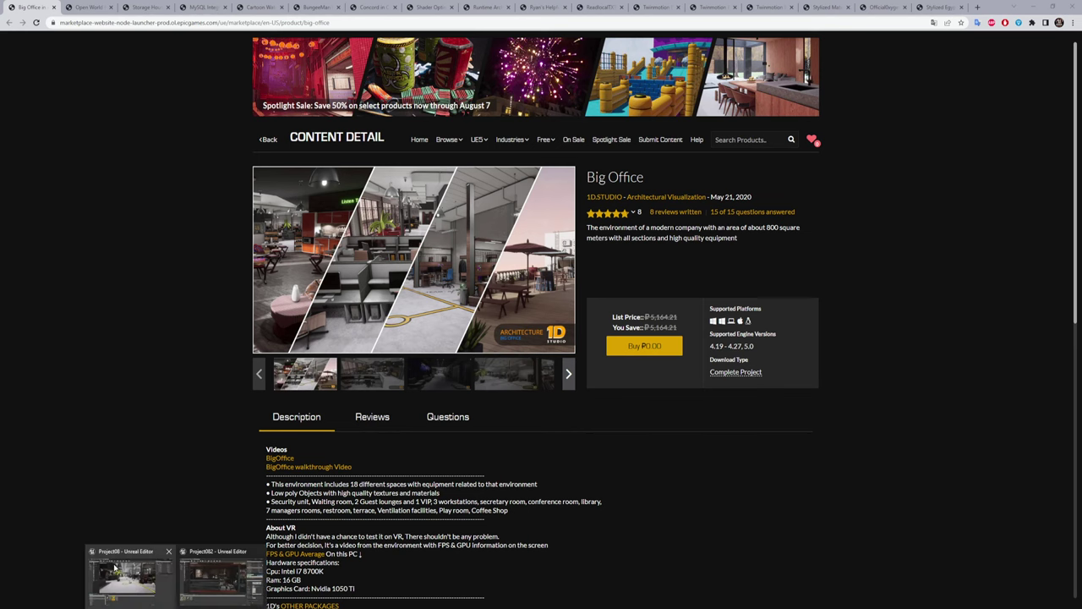
Switch from the Big Office product page to the Project08 Unreal Editor showing the office map
click(116, 567)
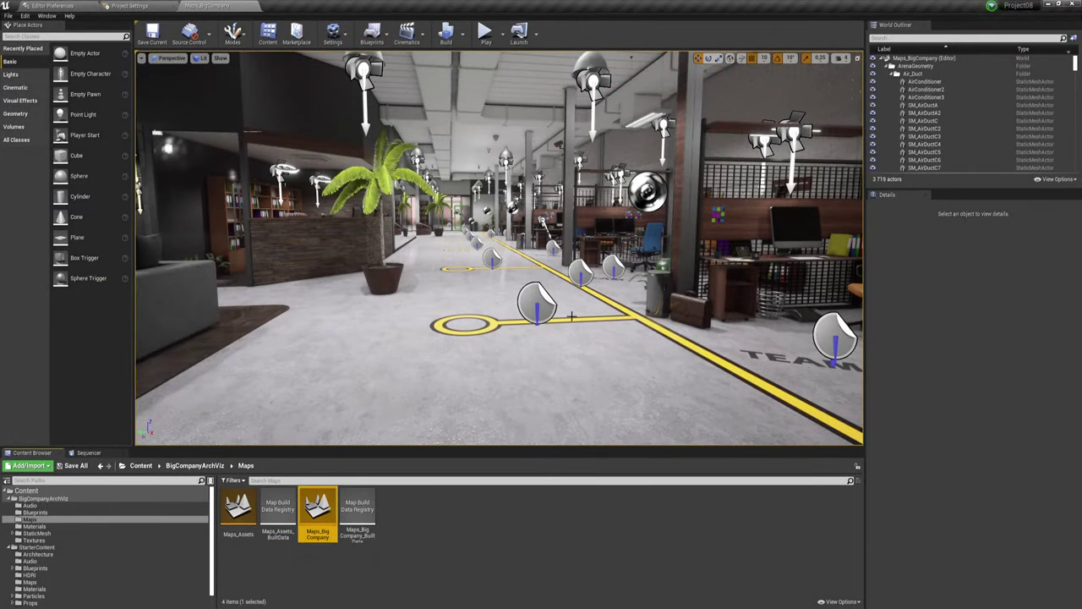
Turn the view toward the lounge and start a fullscreen Play In Editor session of Maps_BigCompany
right_drag(549, 340, 507, 340)
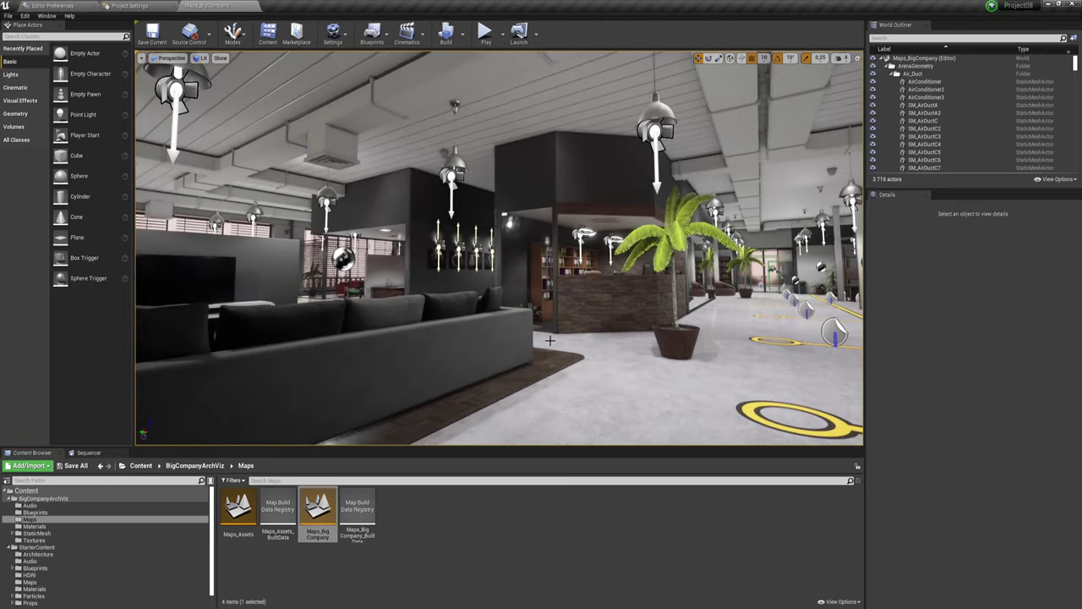
key(alt+p)
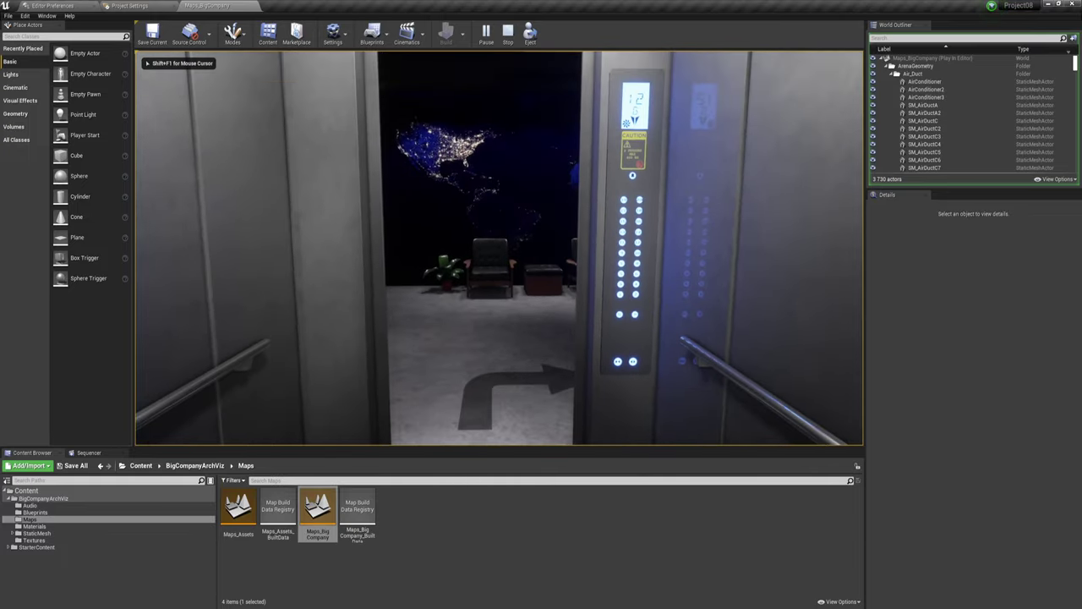
key(shift+F1)
key(F11)
Take control of the first-person camera to walk through the office level
click(541, 305)
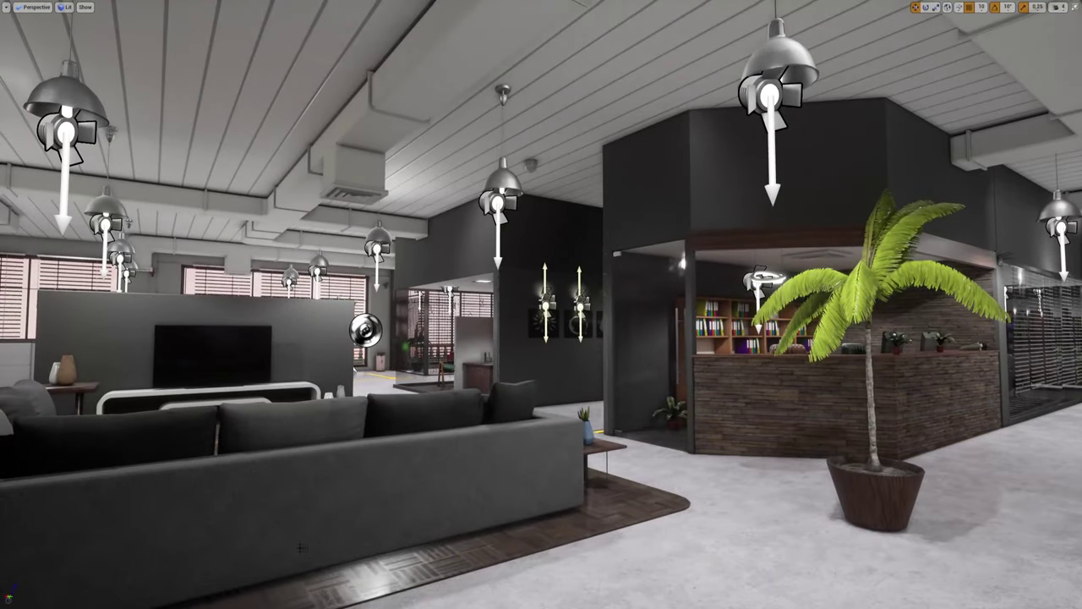
Leave fullscreen and bring the browser back up on the Big Office product page
key(F11)
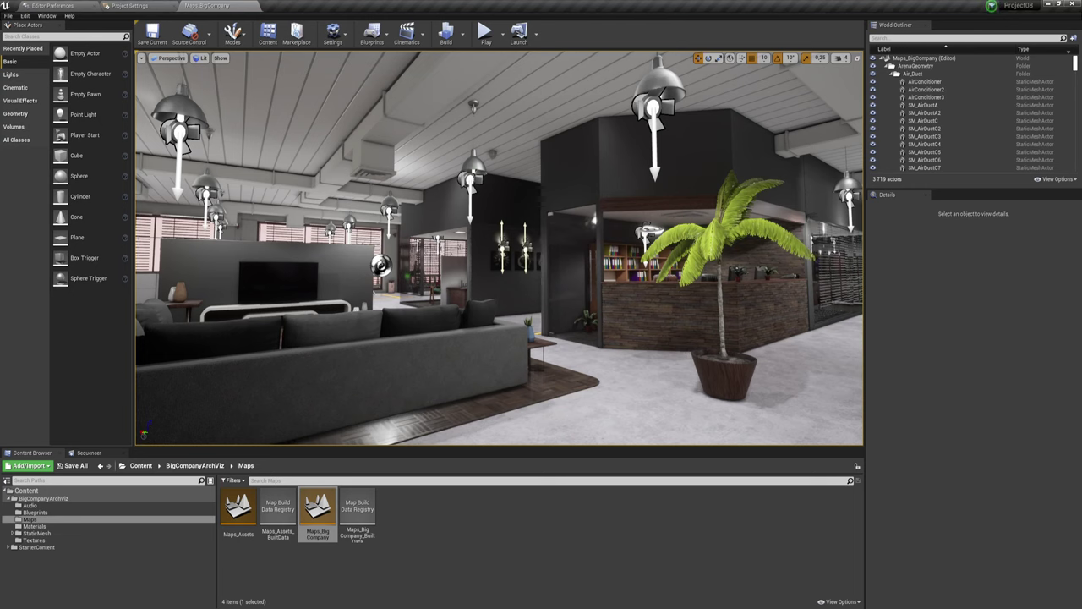
mouse_move(194, 605)
click(147, 570)
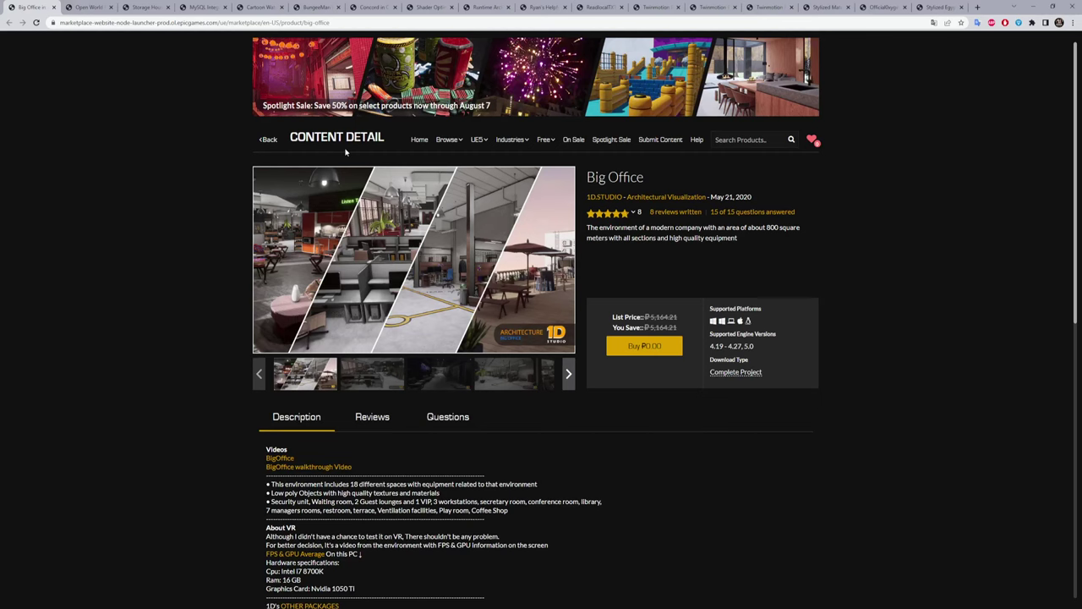
Scroll through the Open World RPG Toolkit page, then switch to the StorageHouse editor project
click(92, 7)
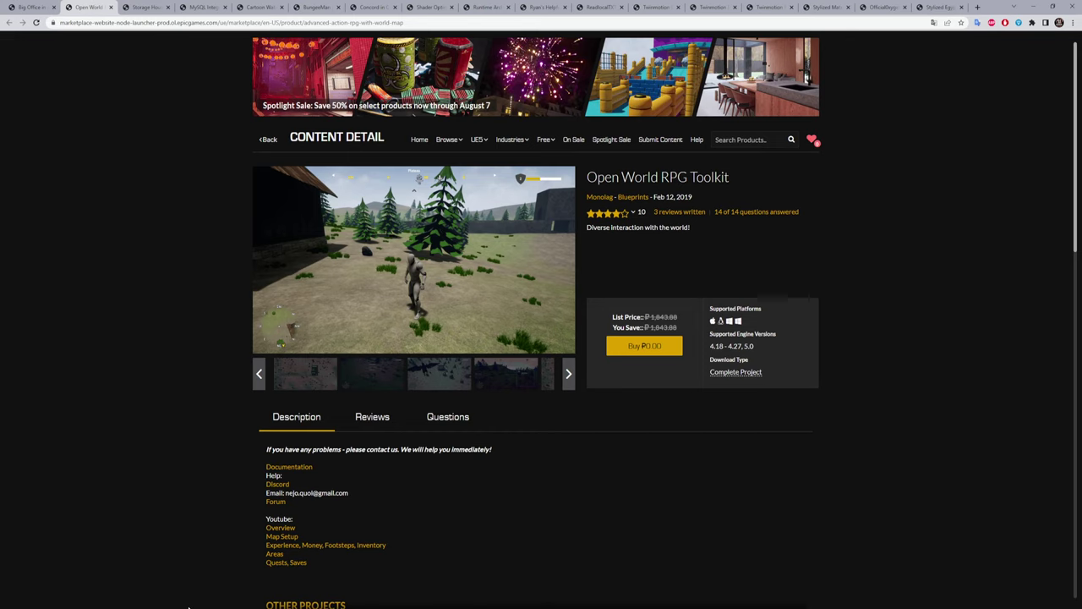
scroll(353, 477, down, 2)
scroll(342, 480, down, 1)
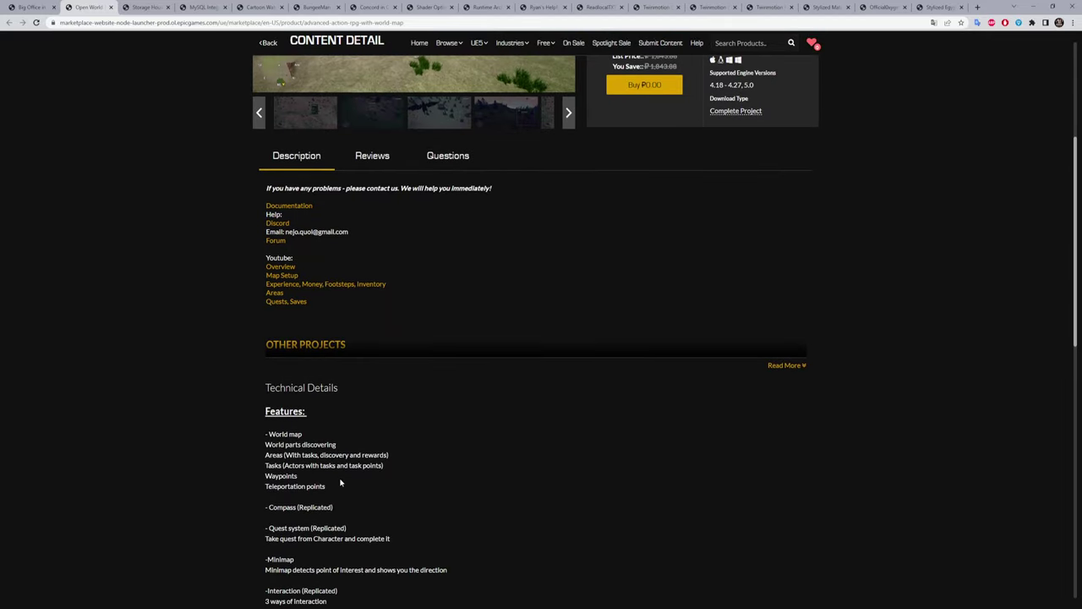
scroll(341, 481, up, 3)
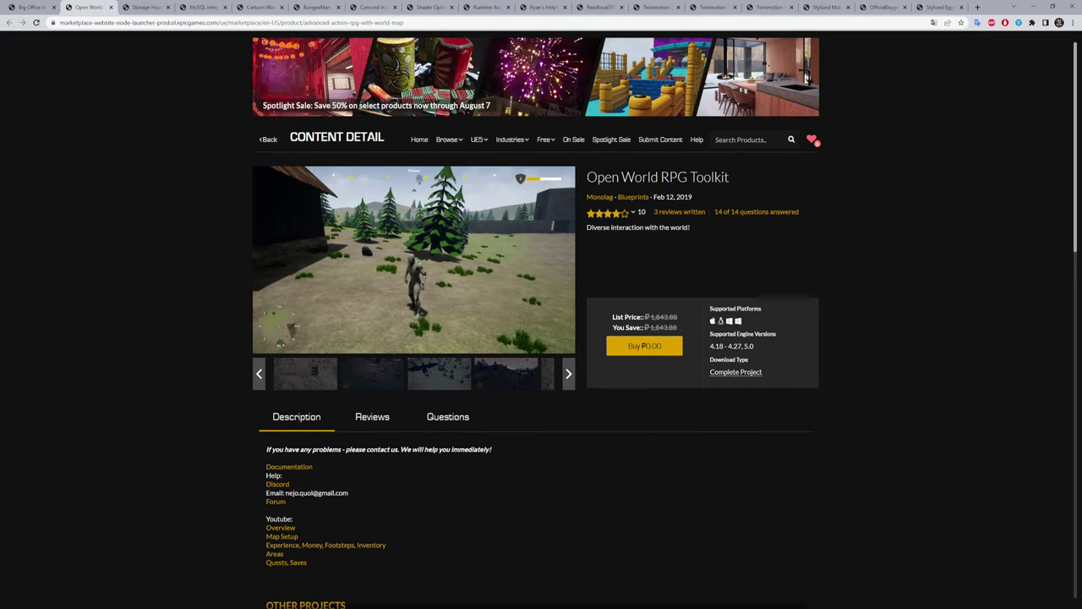
mouse_move(177, 602)
click(222, 575)
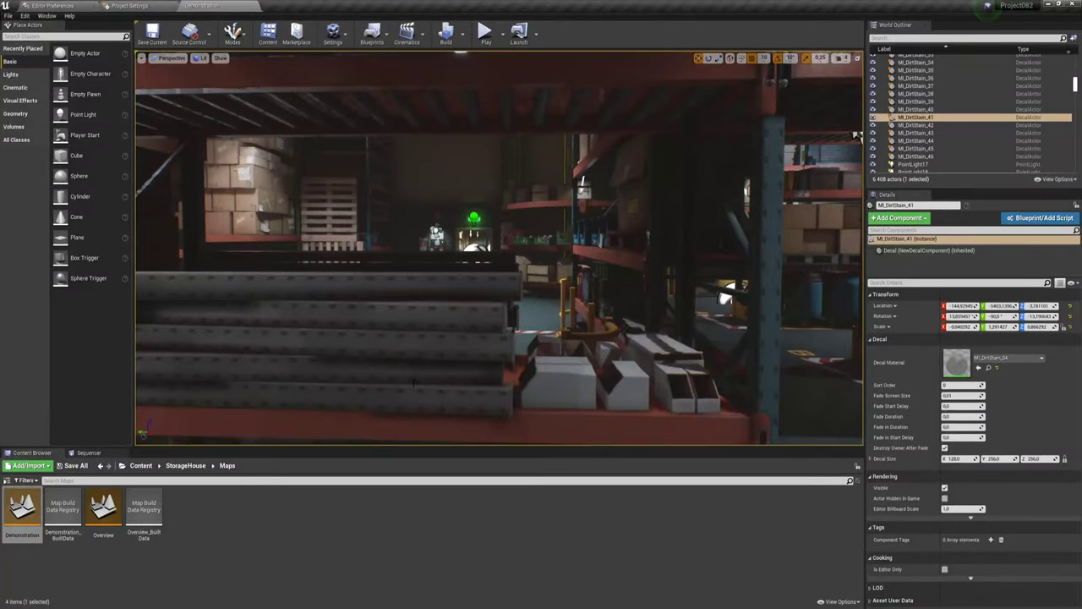
Open L_MainLevel from Content > AdvWorldInteraction > Maps and level the view across the trees
click(141, 465)
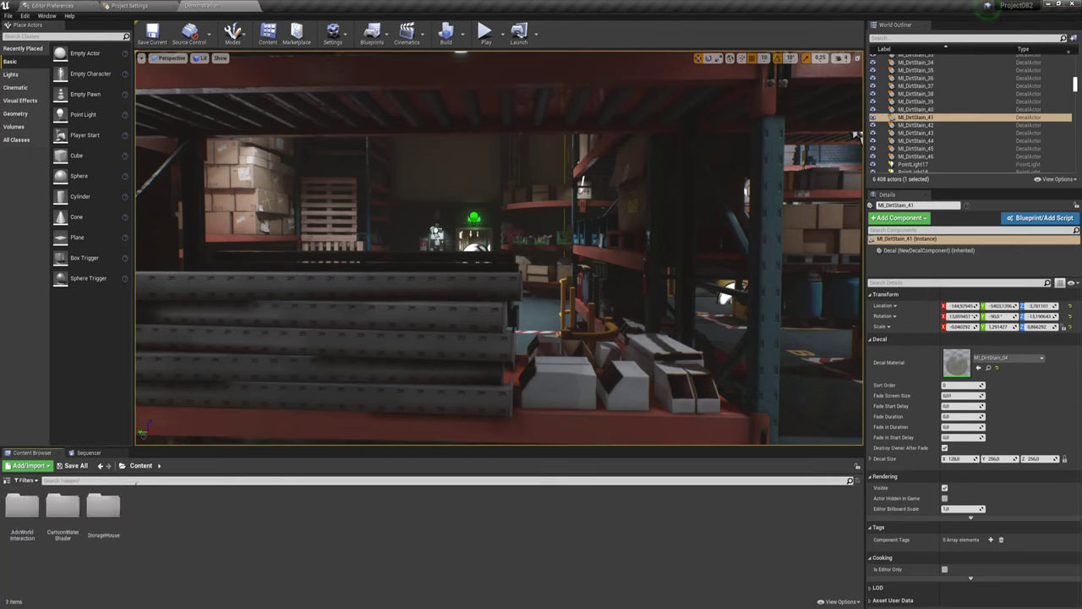
double_click(22, 506)
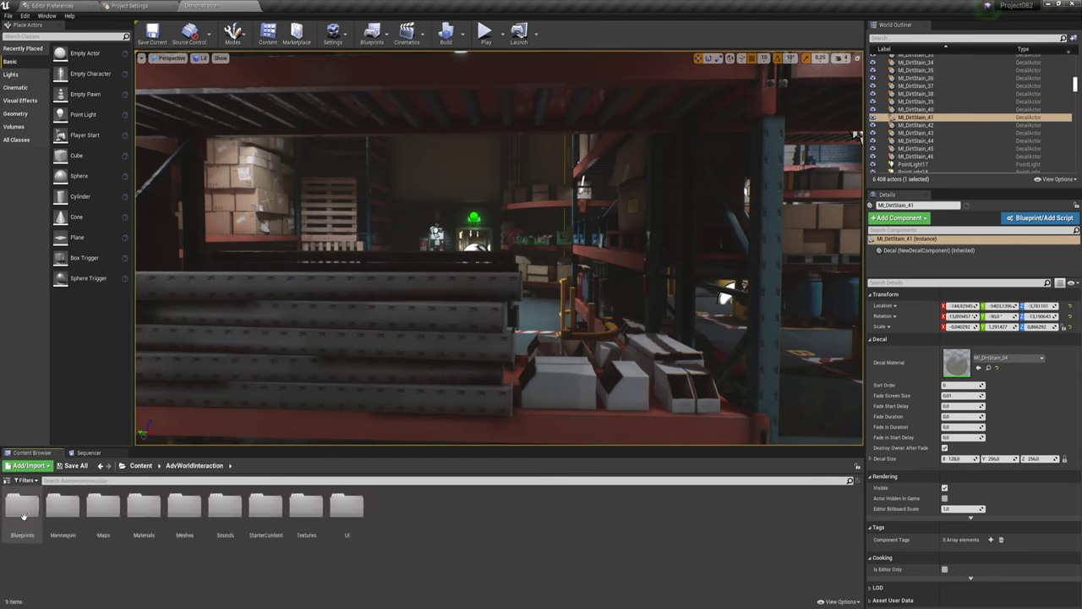
double_click(104, 505)
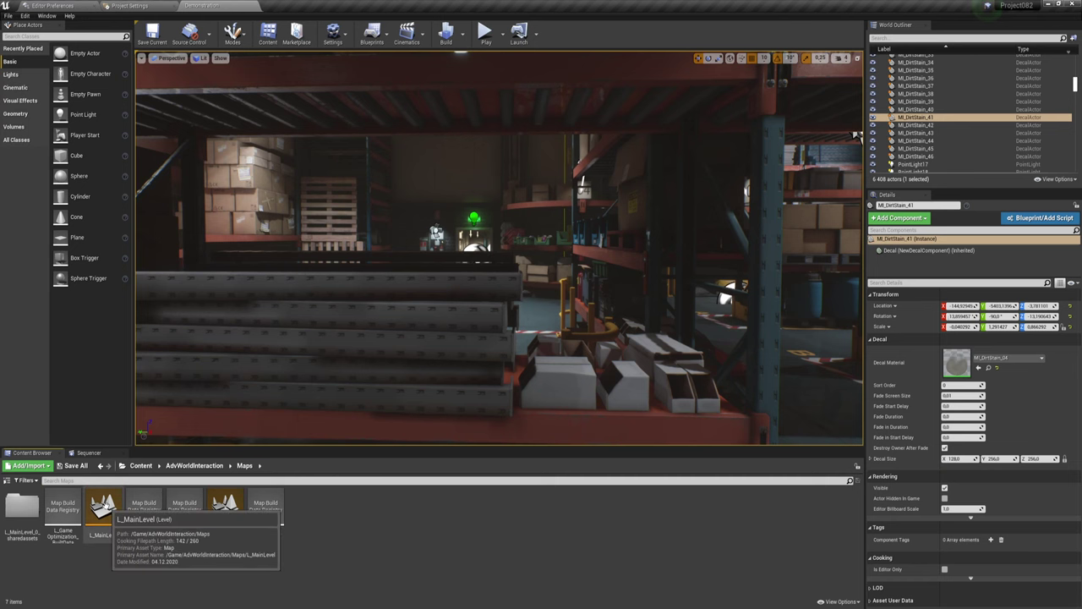
double_click(103, 507)
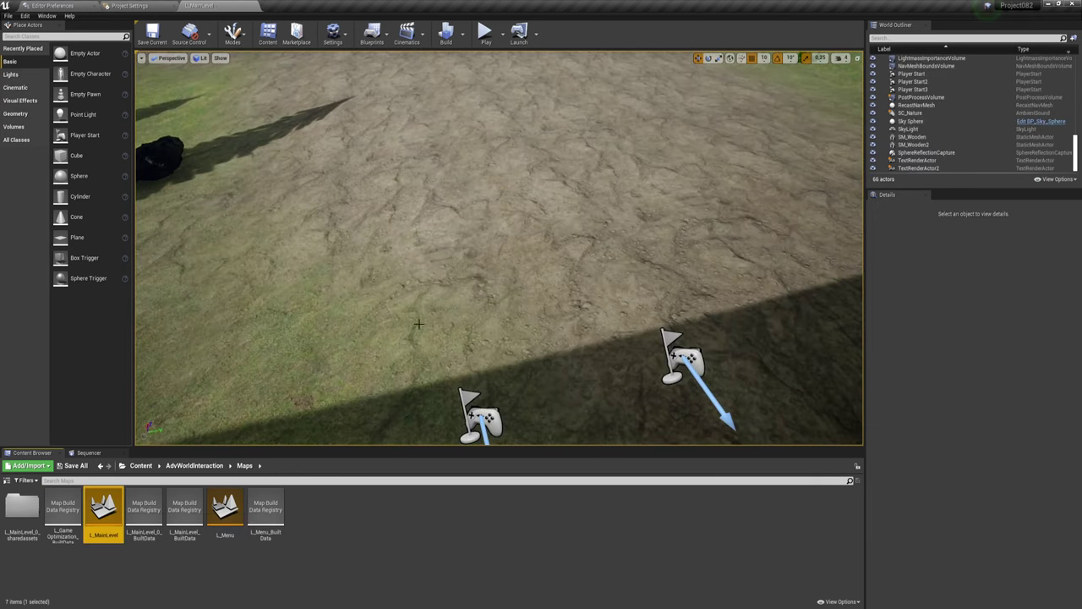
right_drag(456, 279, 507, 127)
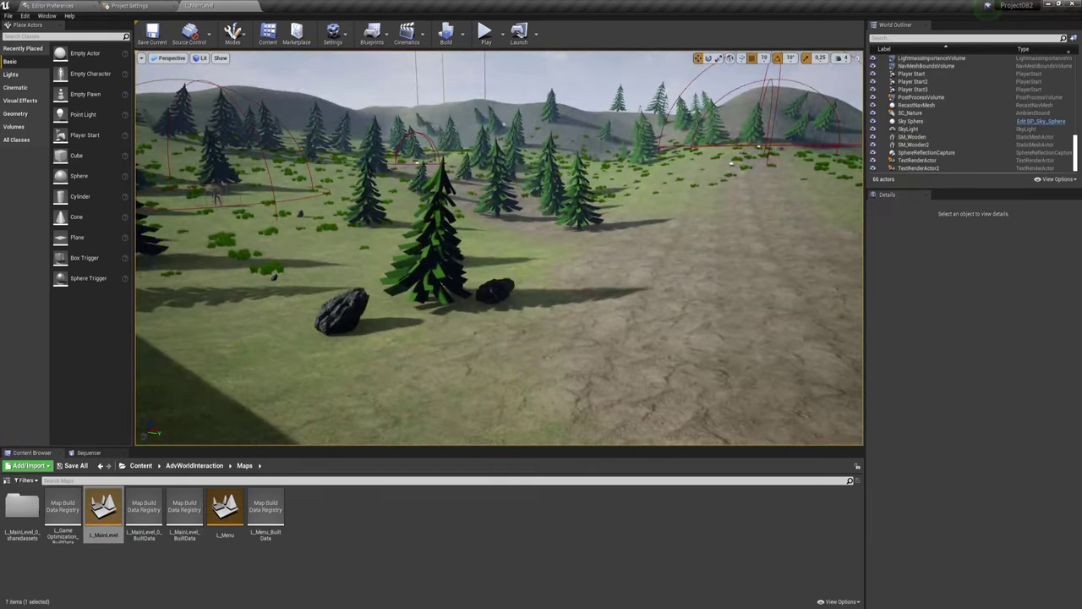
Start playing L_MainLevel and run the character away from the wall toward the forested field
click(485, 32)
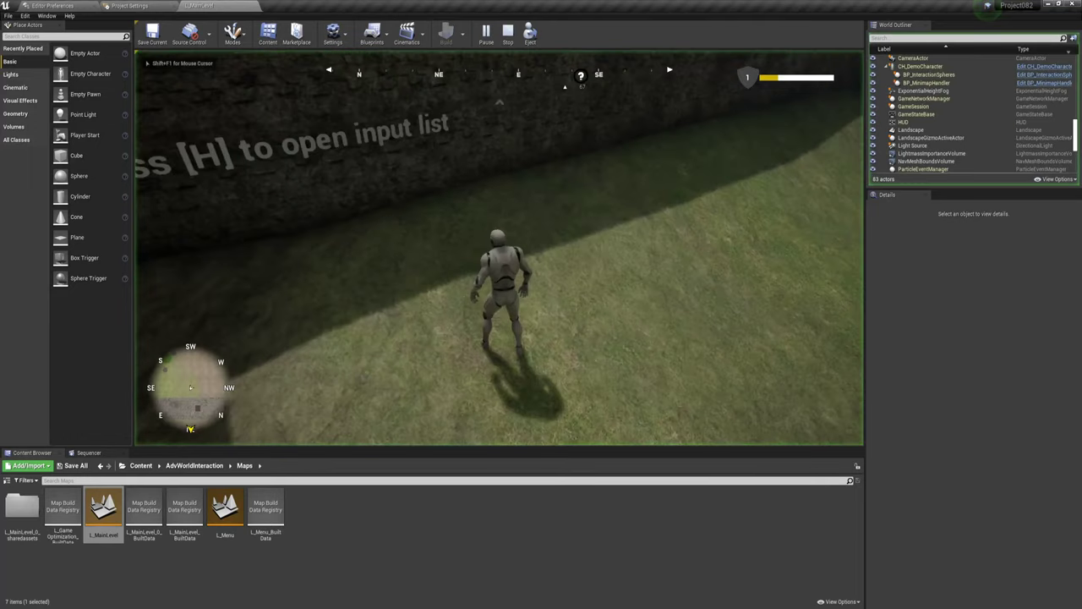
key(w)
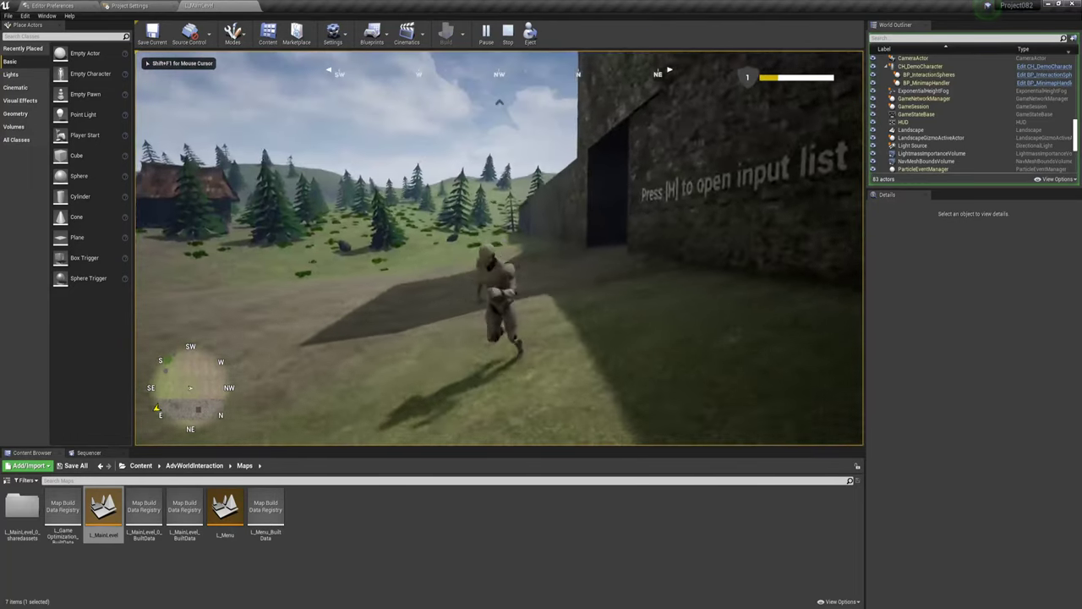
key(w)
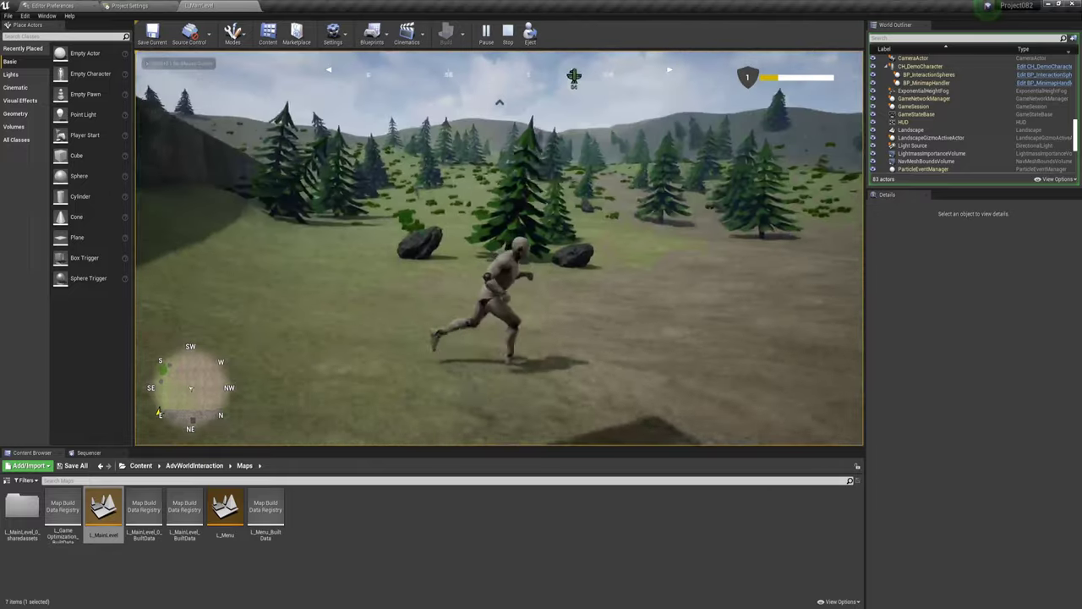
key(w)
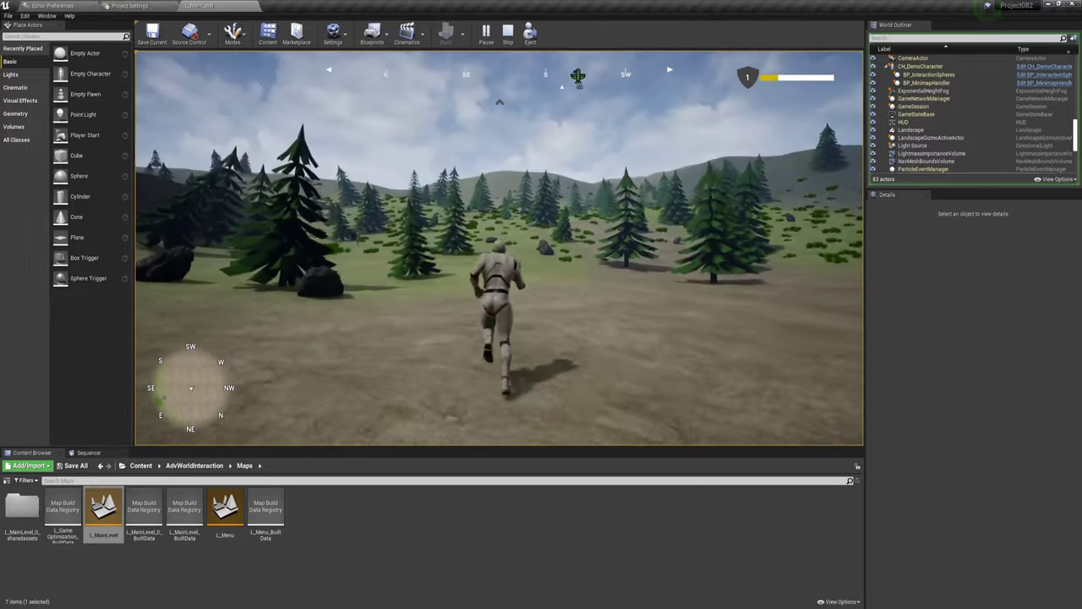
key(w)
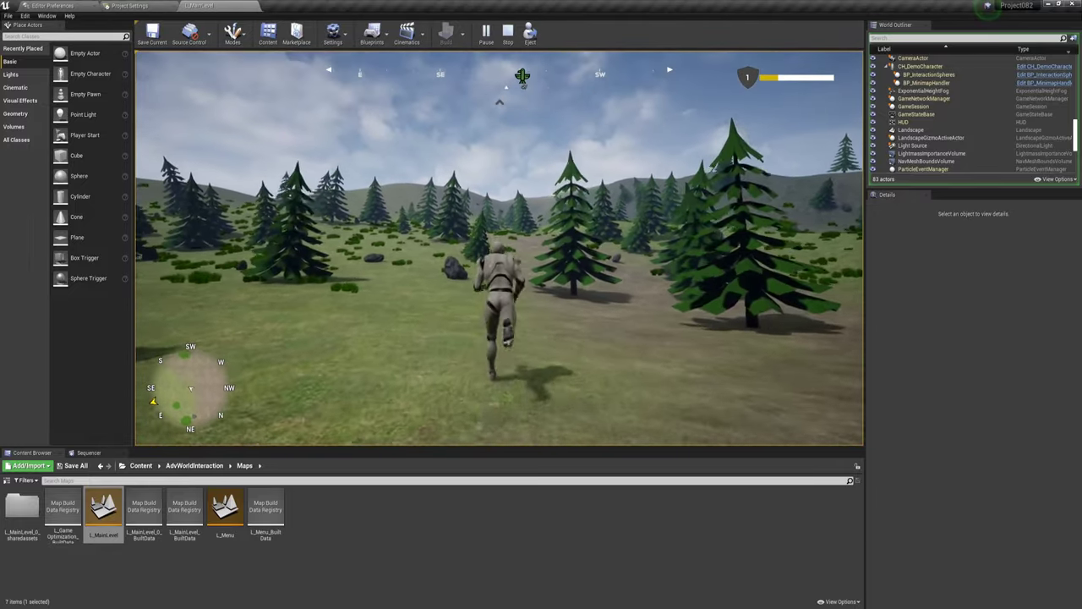
key(w)
Keep running past the pine tree and across the hillside toward the stone wall
key(w)
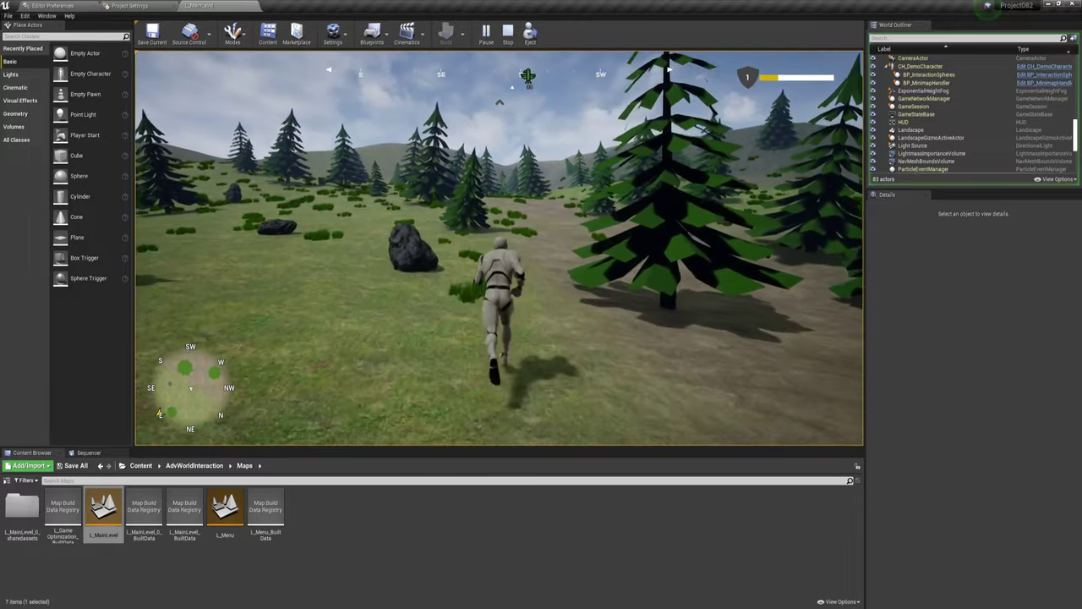
key(w)
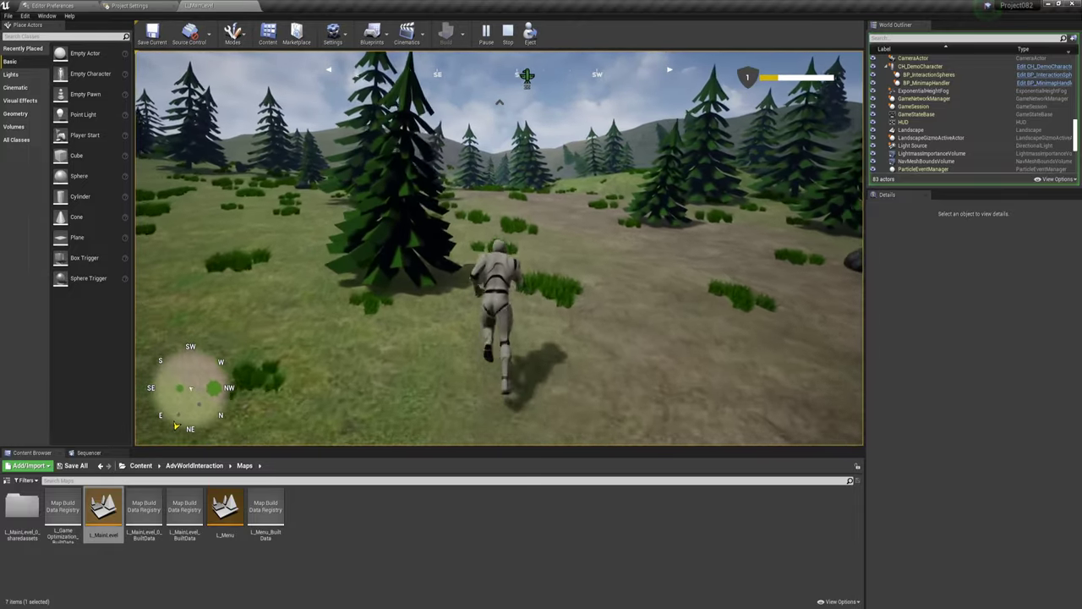
key(w)
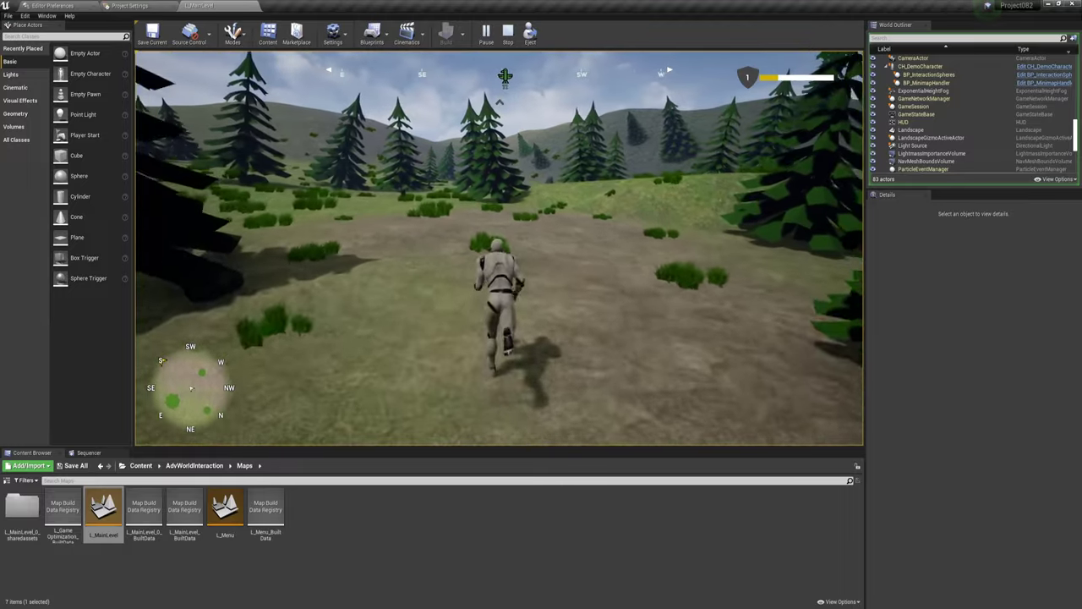
key(w)
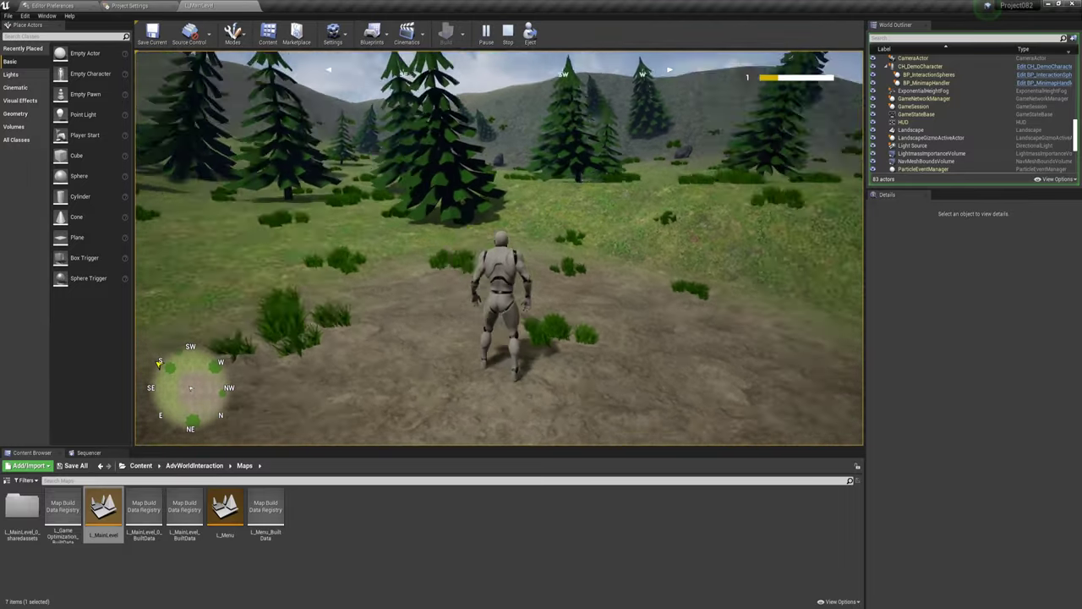
key(w)
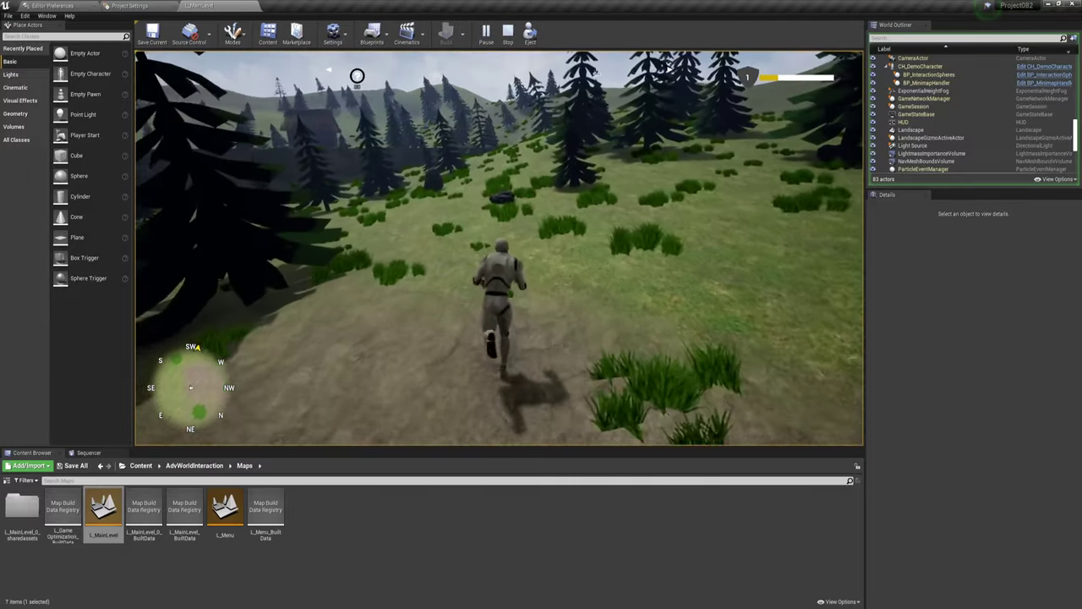
key(w)
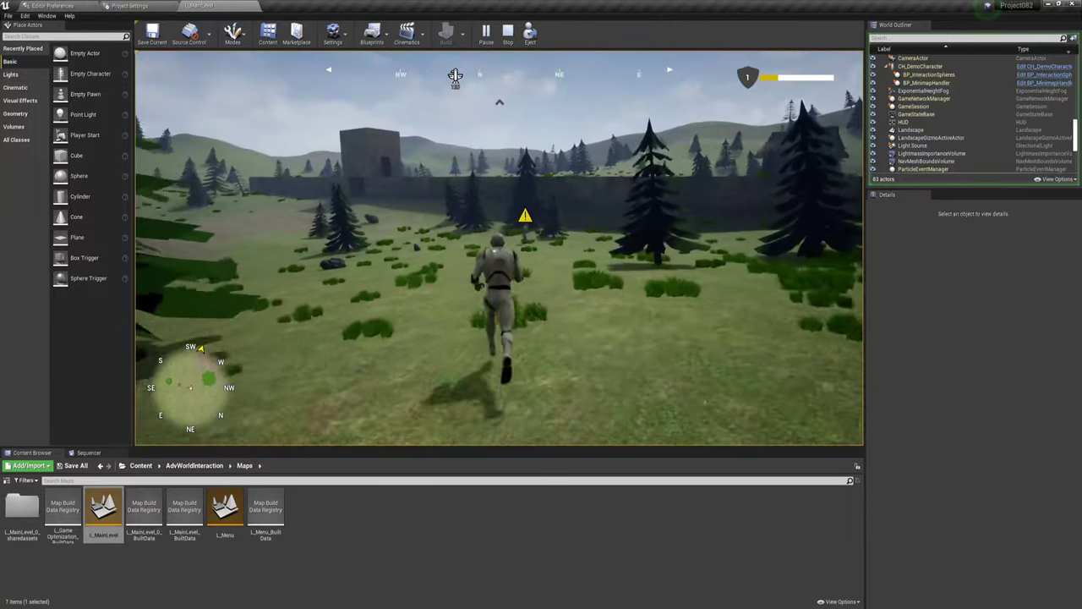
key(w)
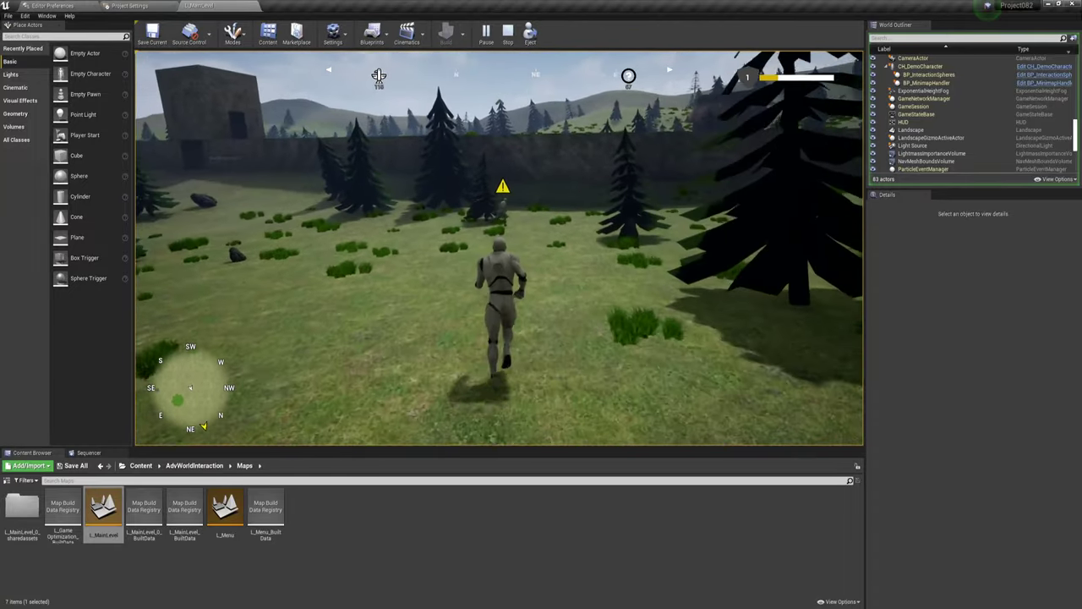
key(w)
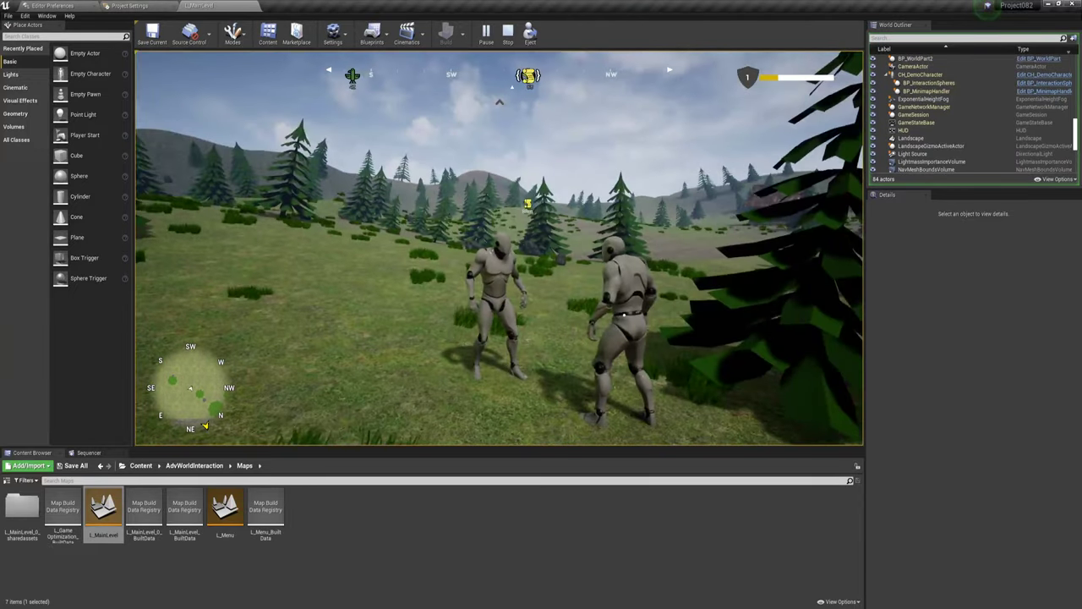
Run across the meadow and up the grassy slope, discovering the Great Cave
key(w)
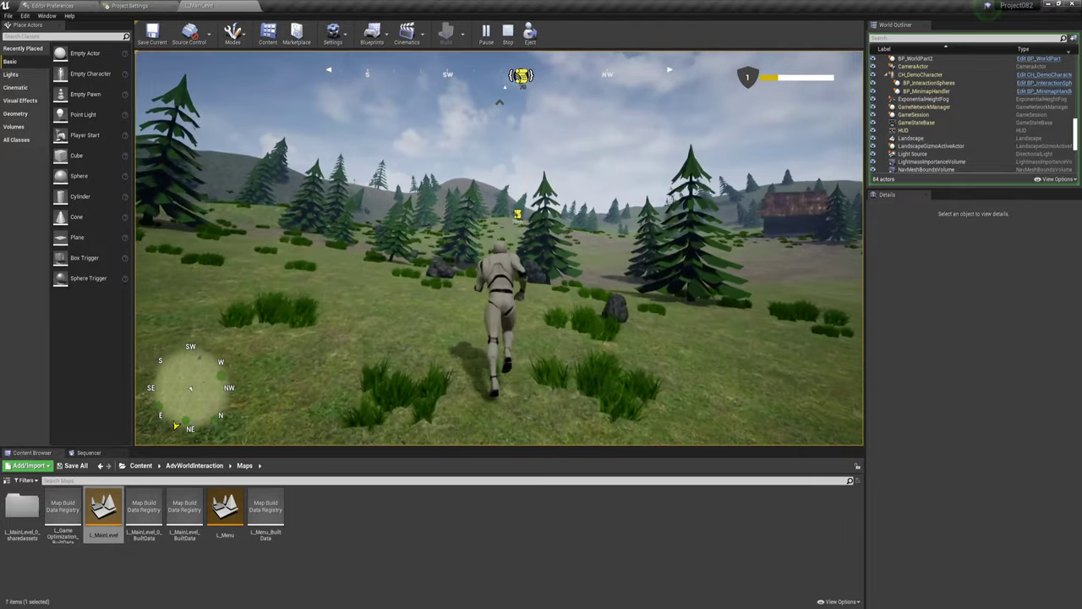
key(w)
key(w)
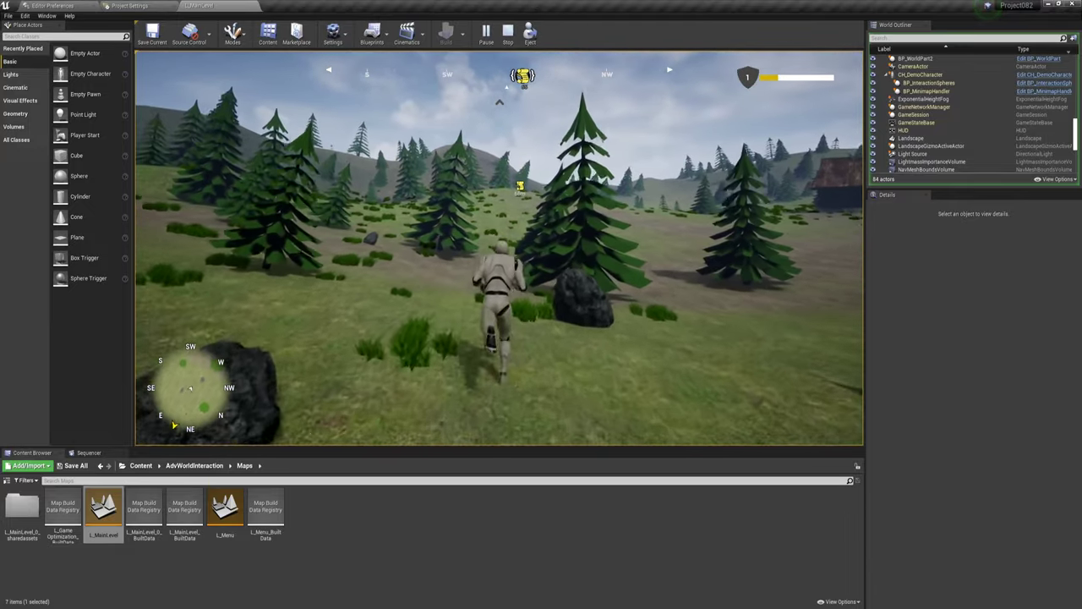
key(w)
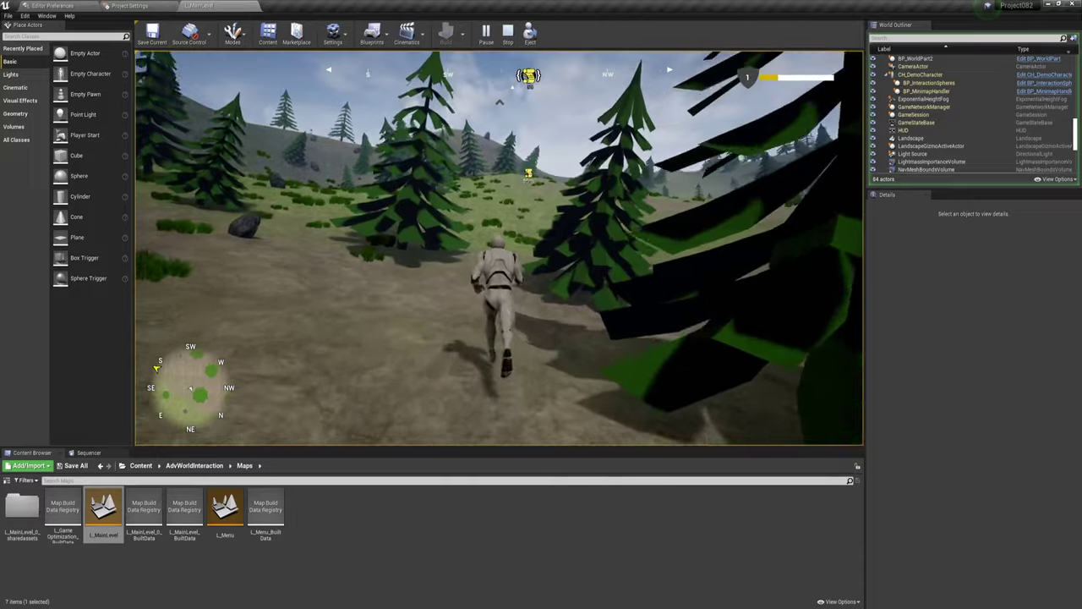
key(w)
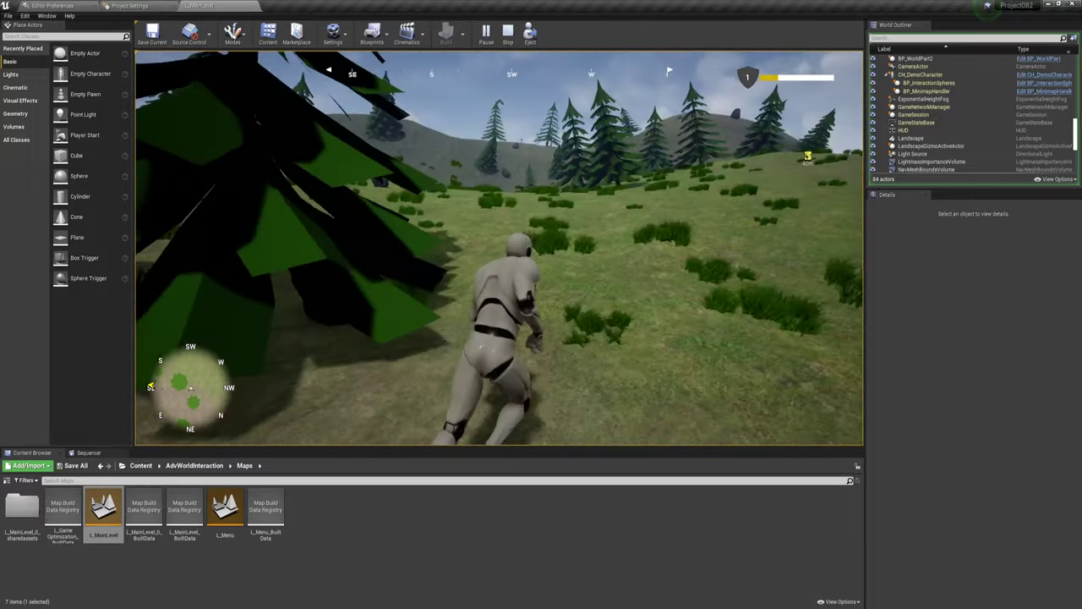
key(w)
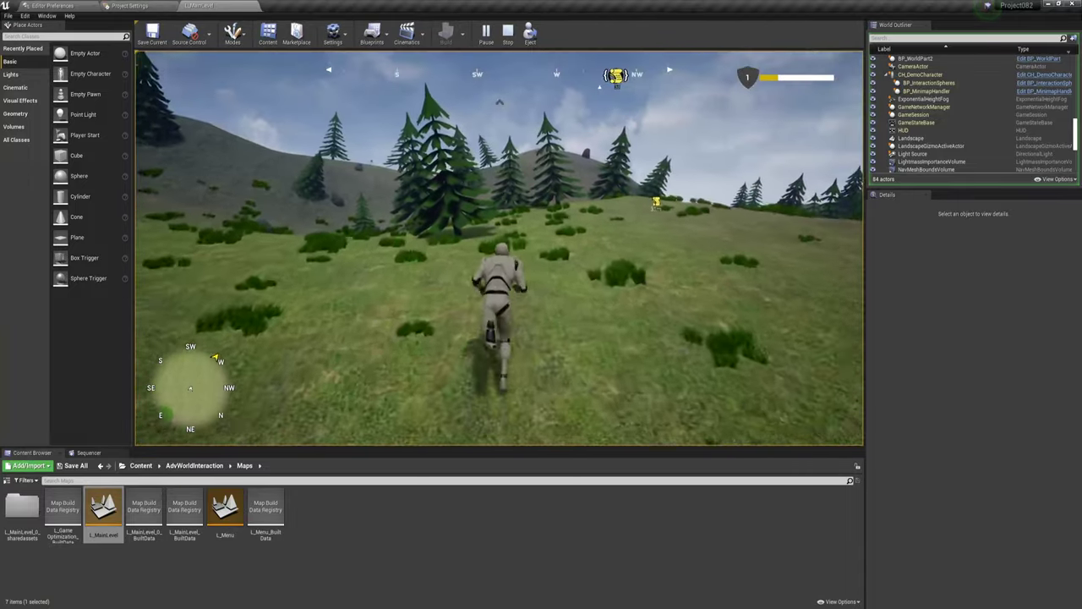
key(w)
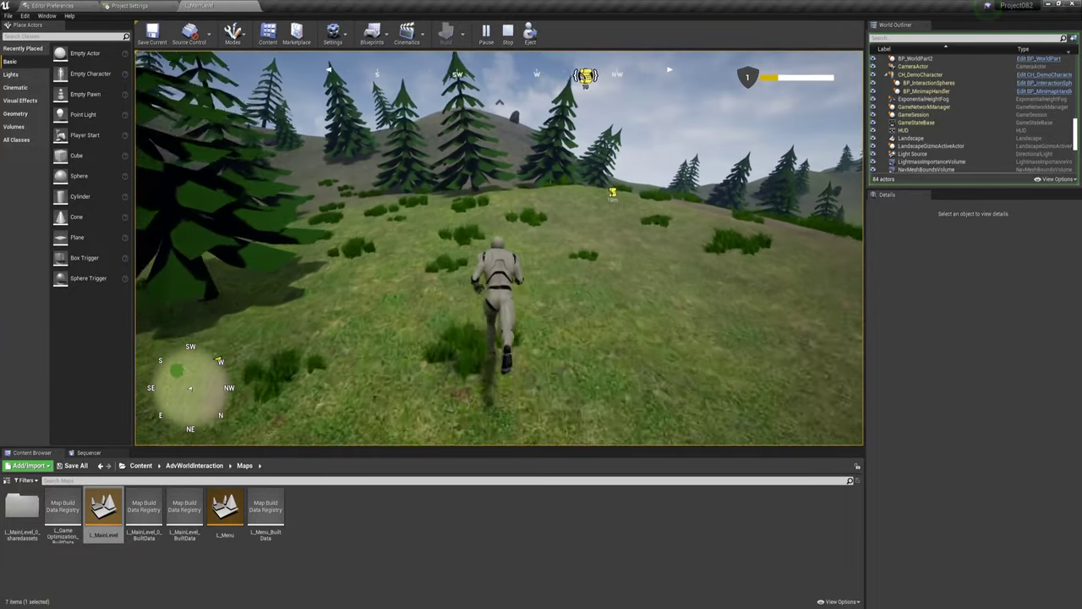
key(w)
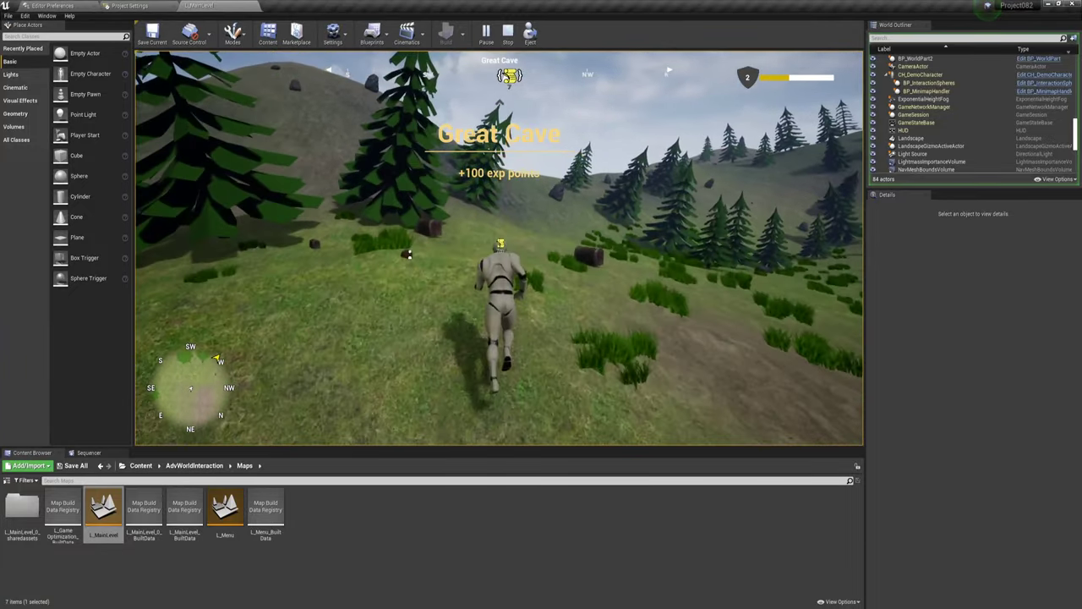
key(w)
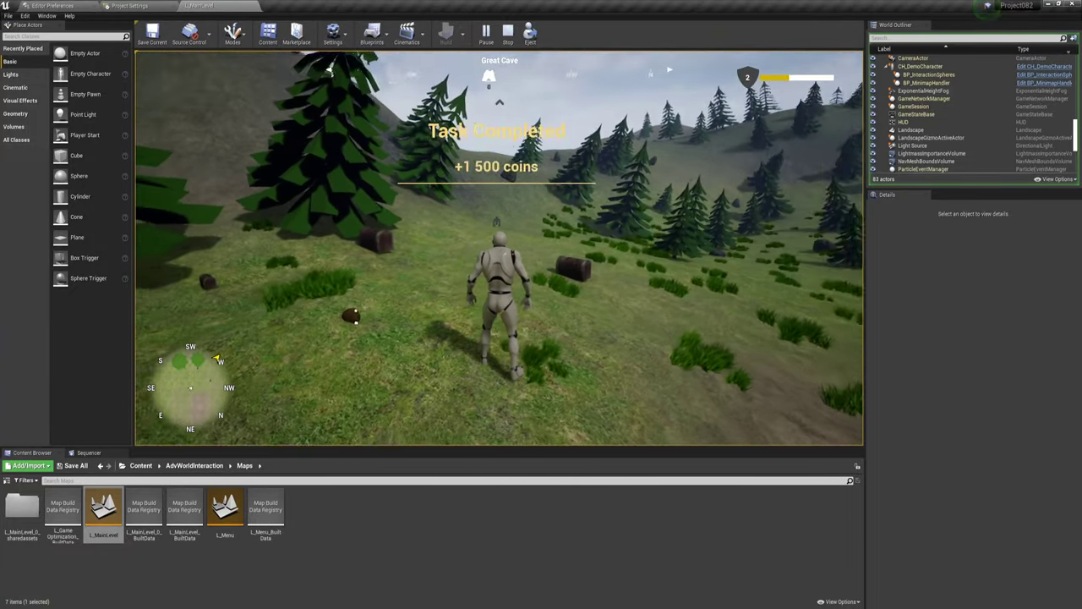
key(w)
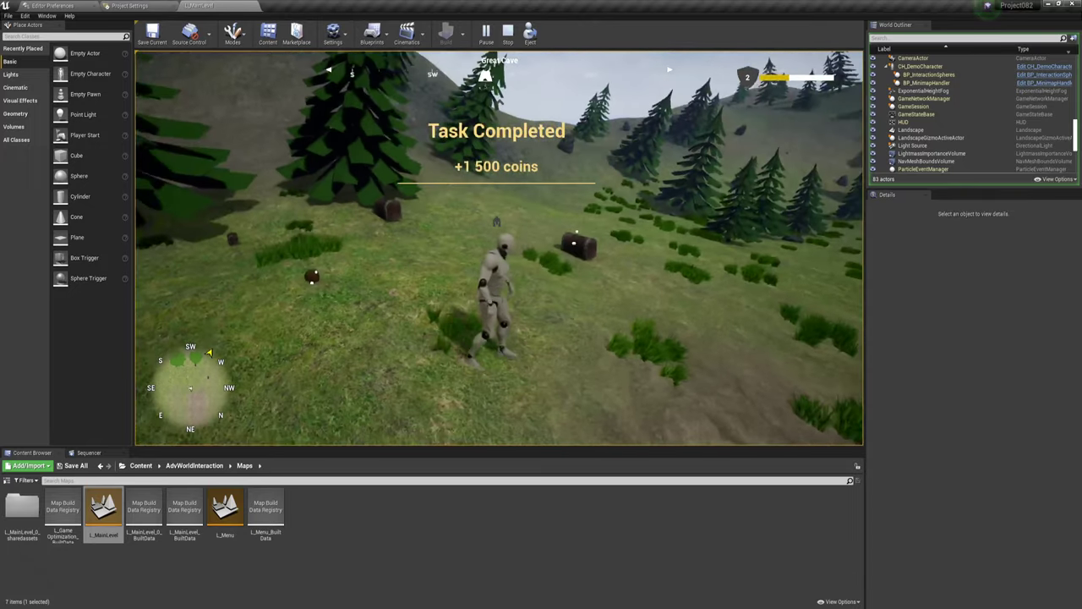
key(w)
key(w)
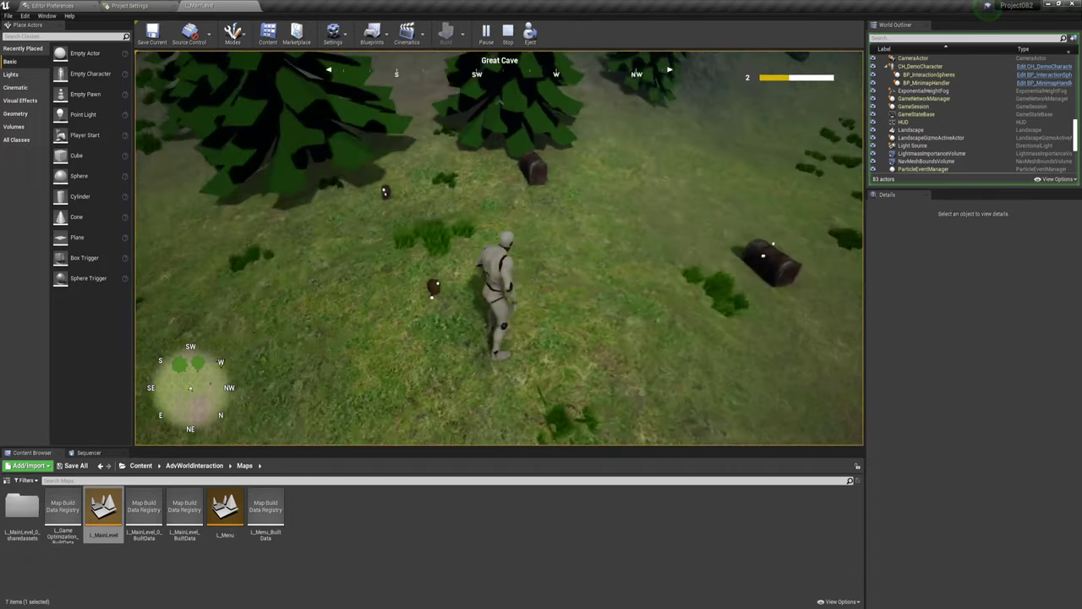
Turn toward the trees, run to the chest and try interacting with it
key(a)
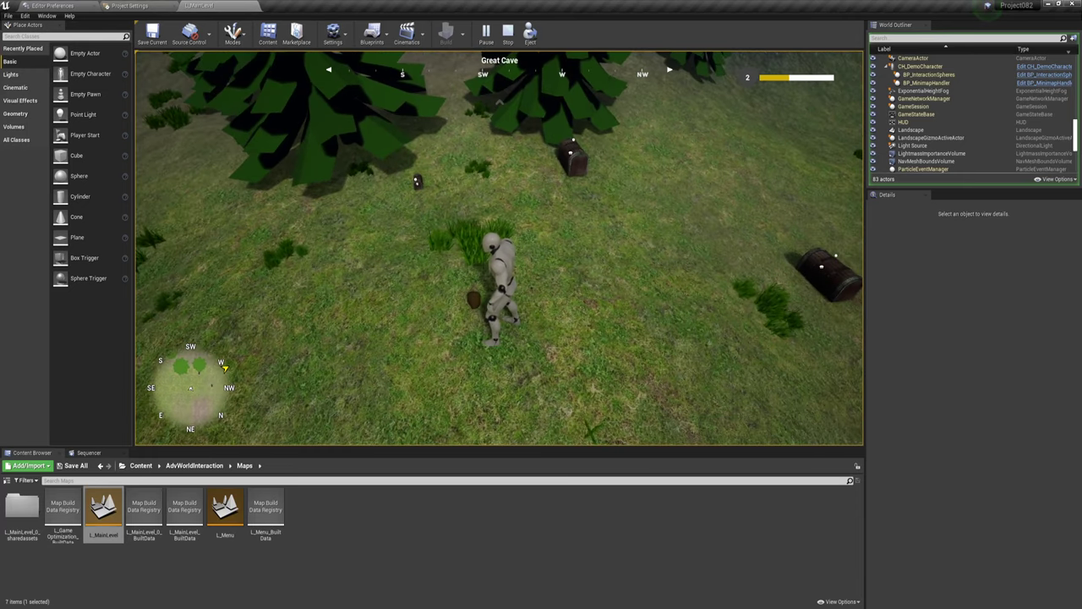
key(w)
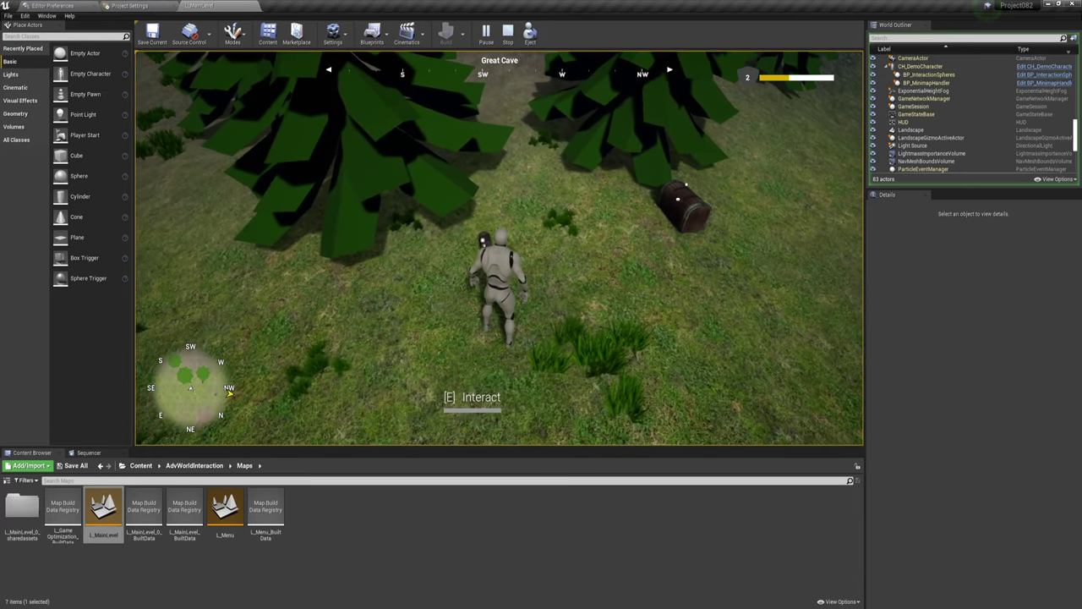
key(e)
key(w)
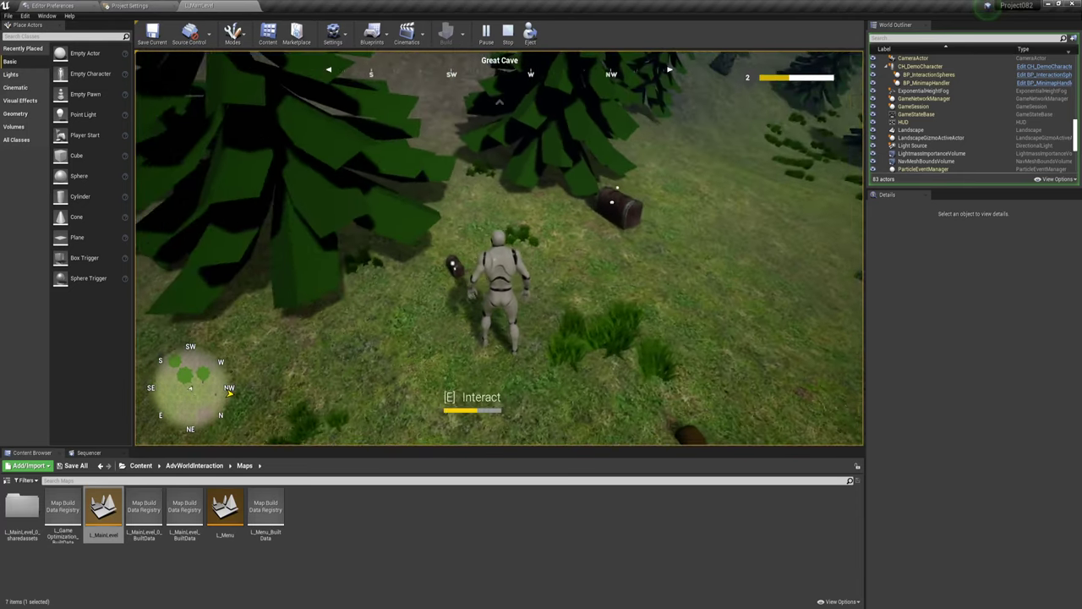
key(e)
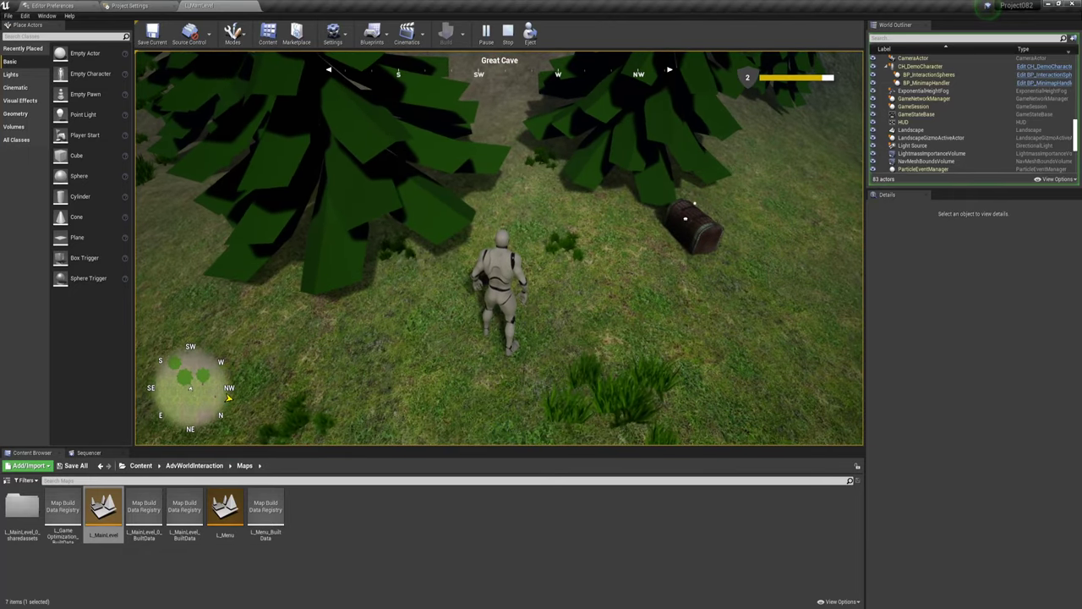
Line up with the chest and pick its lock for +1 403 coins and +242 exp
key(w)
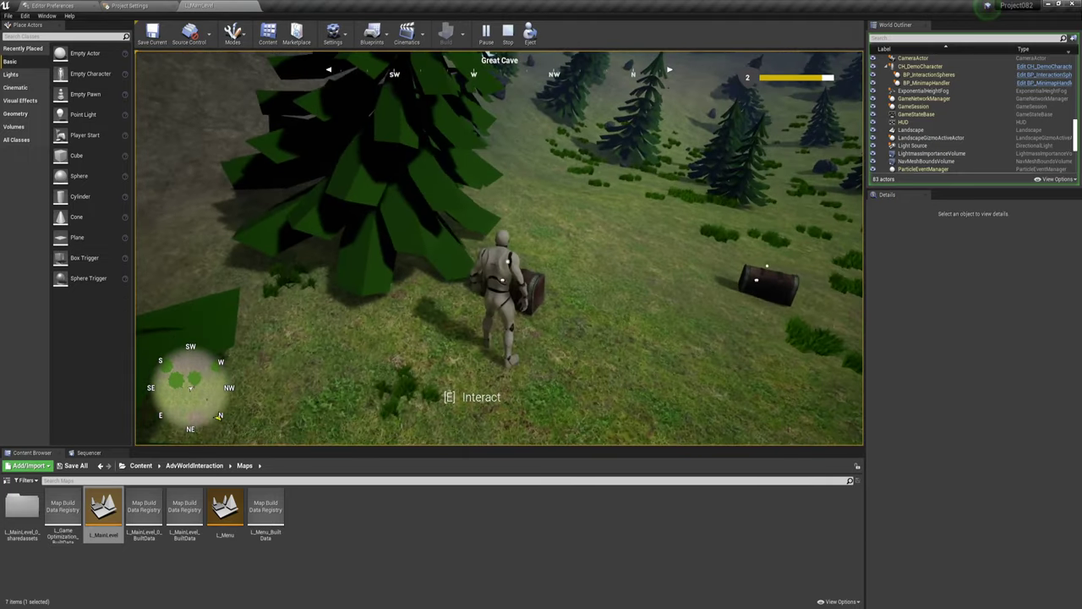
key(w)
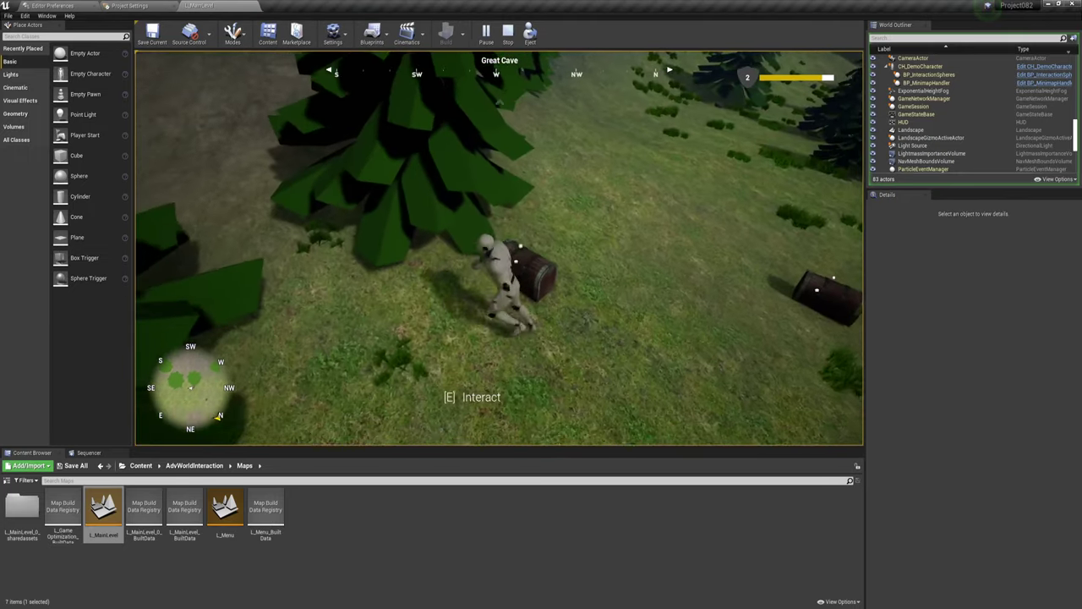
key(e)
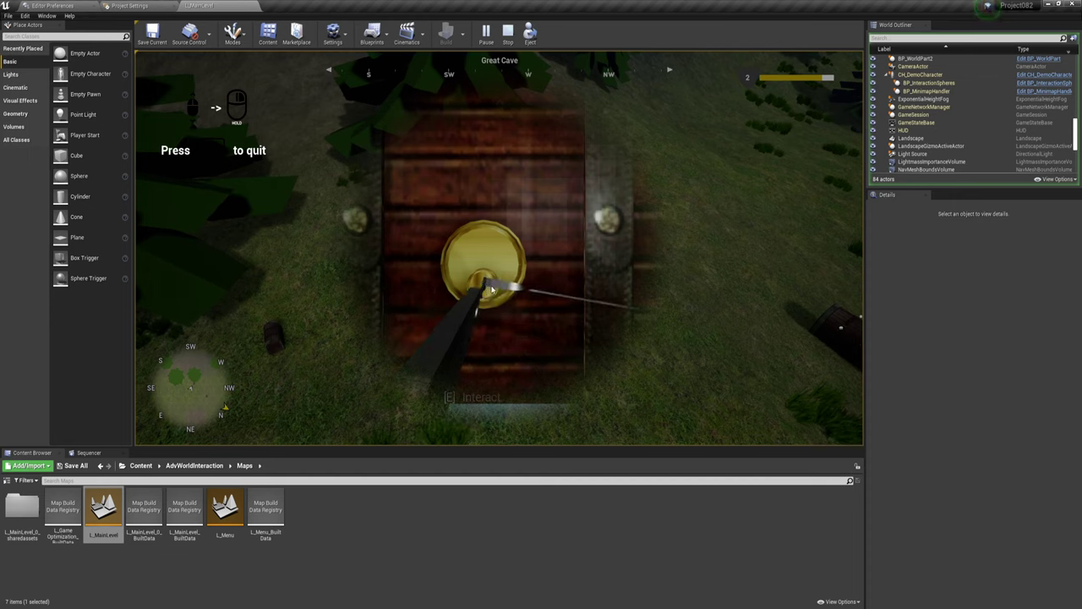
click(479, 361)
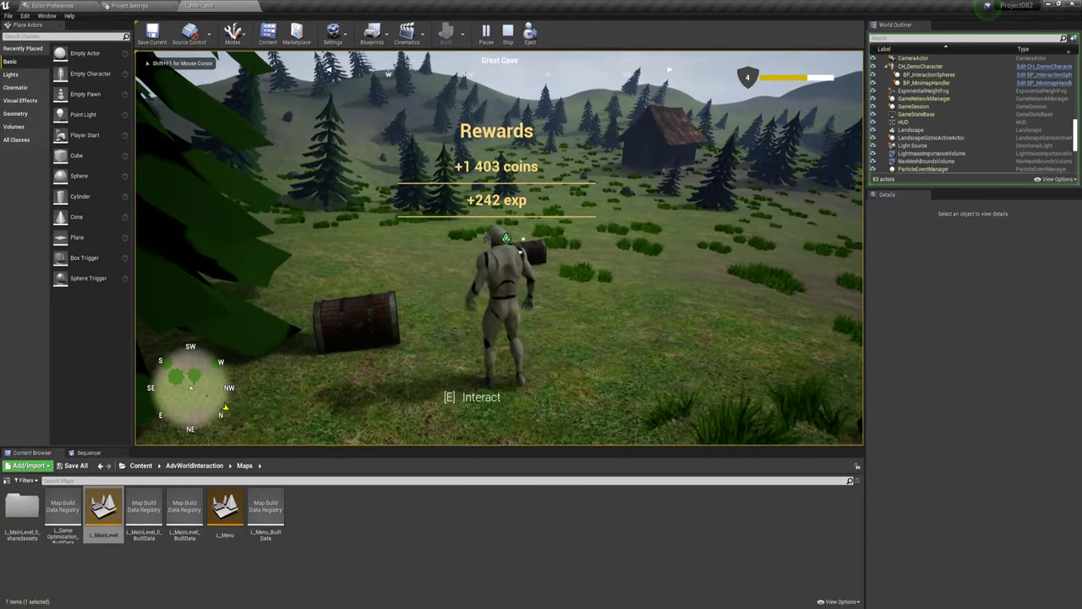
key(s)
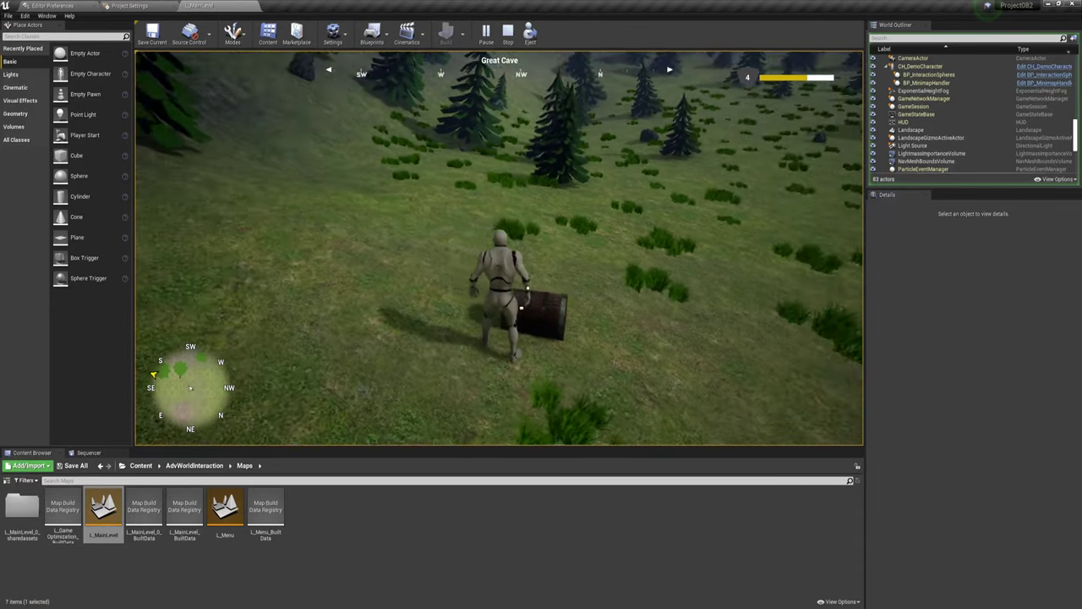
Abandon the barrel lockpick, run to the cabin door and pick its lock for +1 195 coins
key(e)
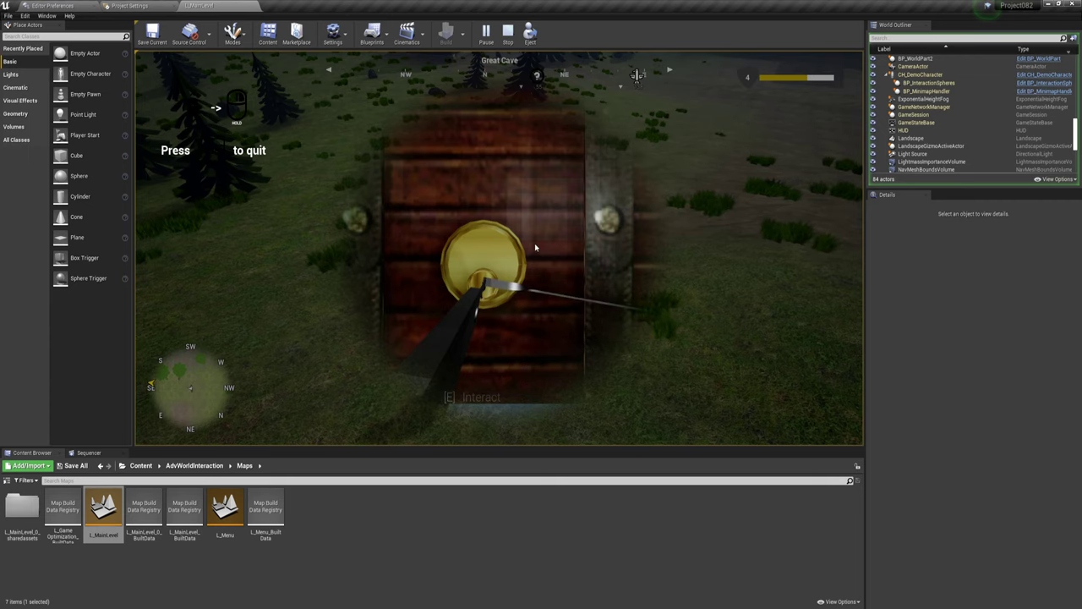
key(e)
key(w)
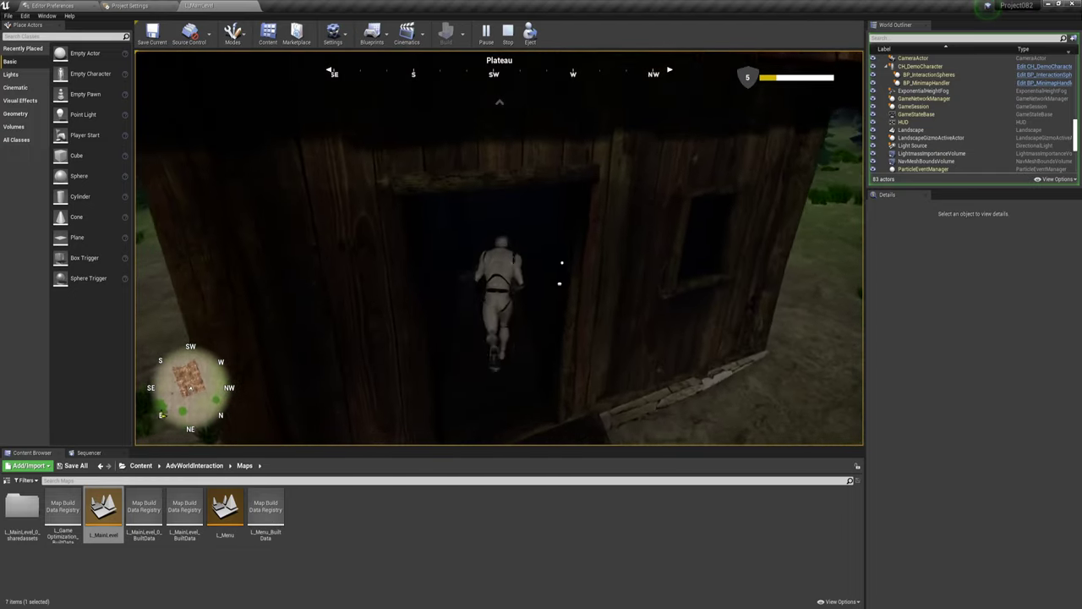
key(e)
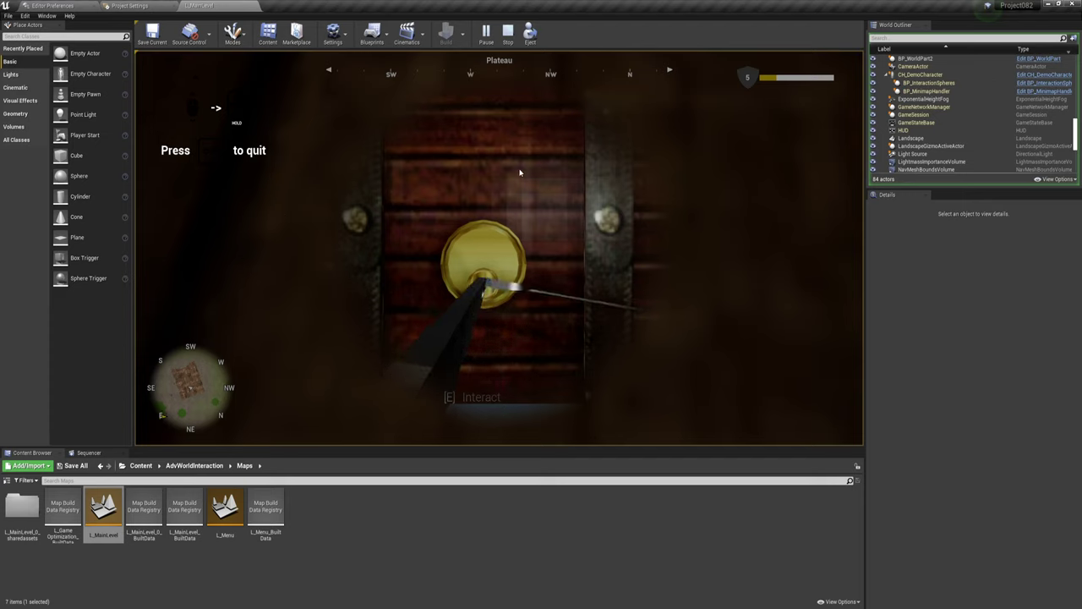
click(491, 363)
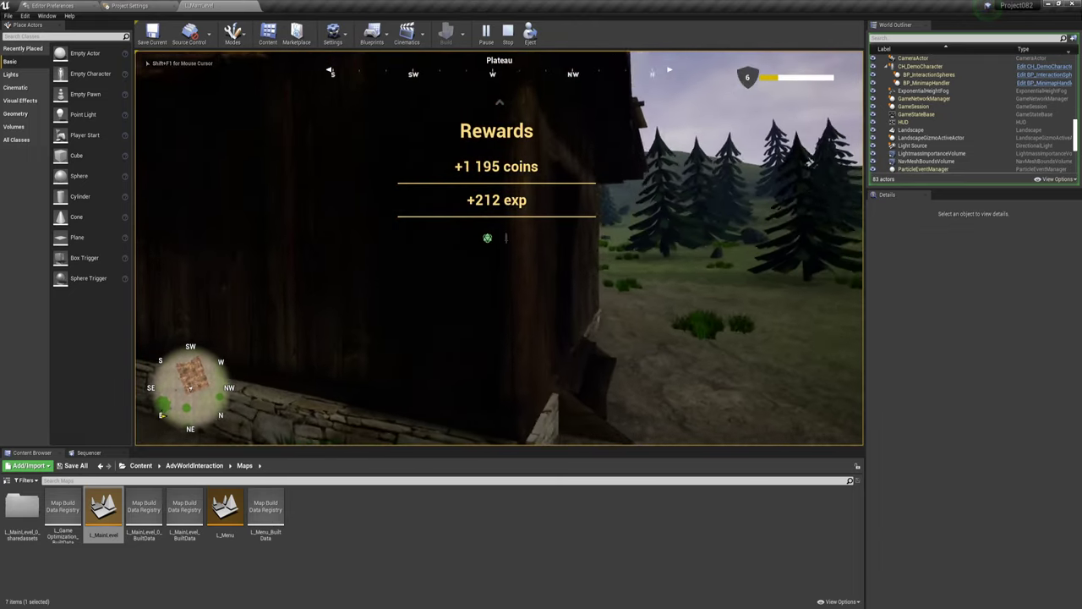
Run from the barn across the hillside toward the wall, discovering Arkadia
key(w)
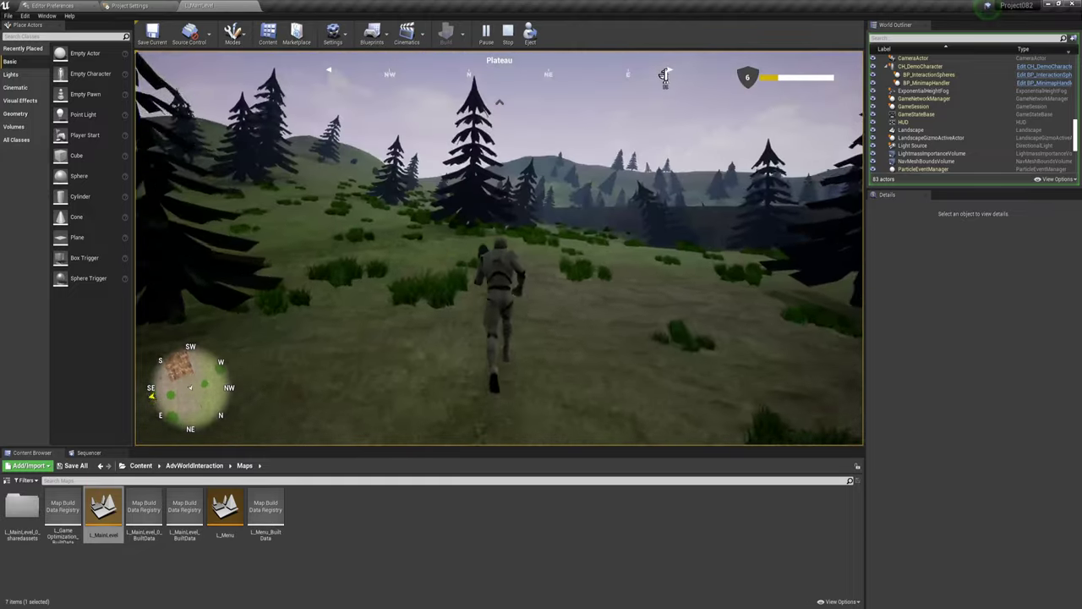
key(w)
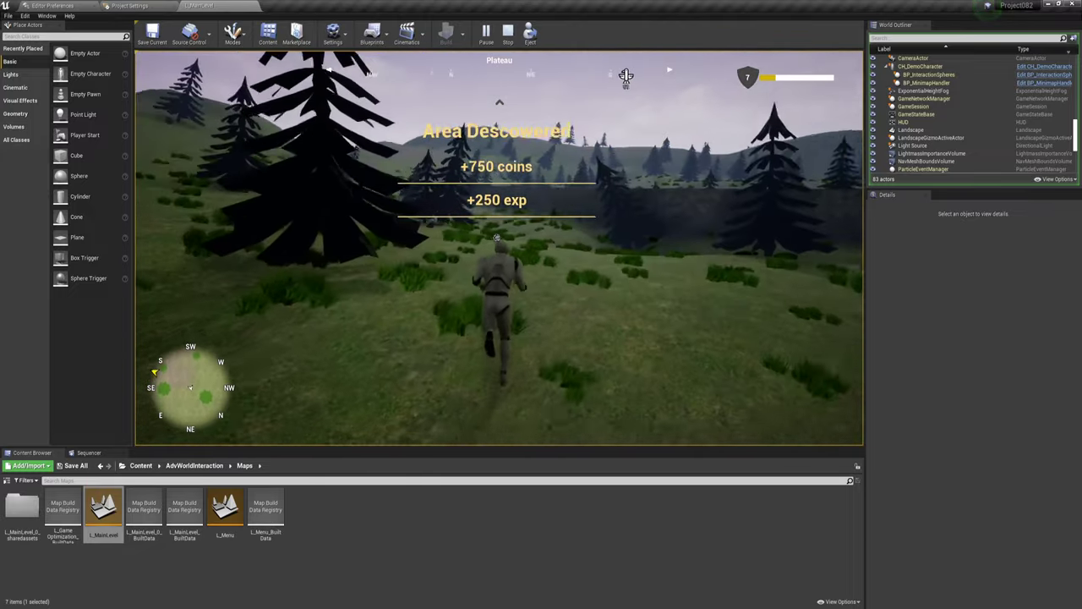
key(w)
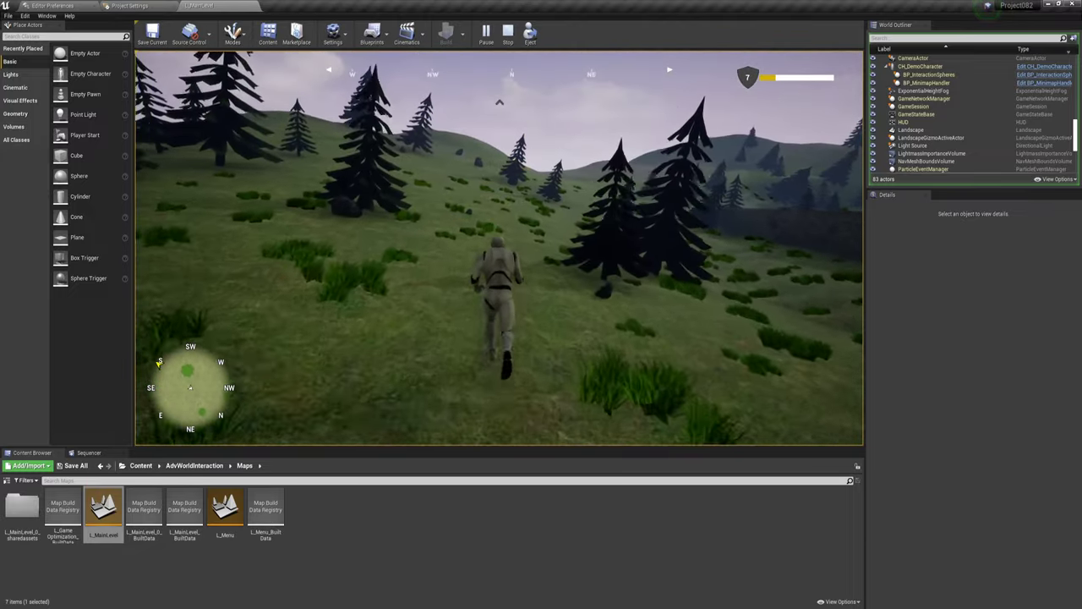
key(w)
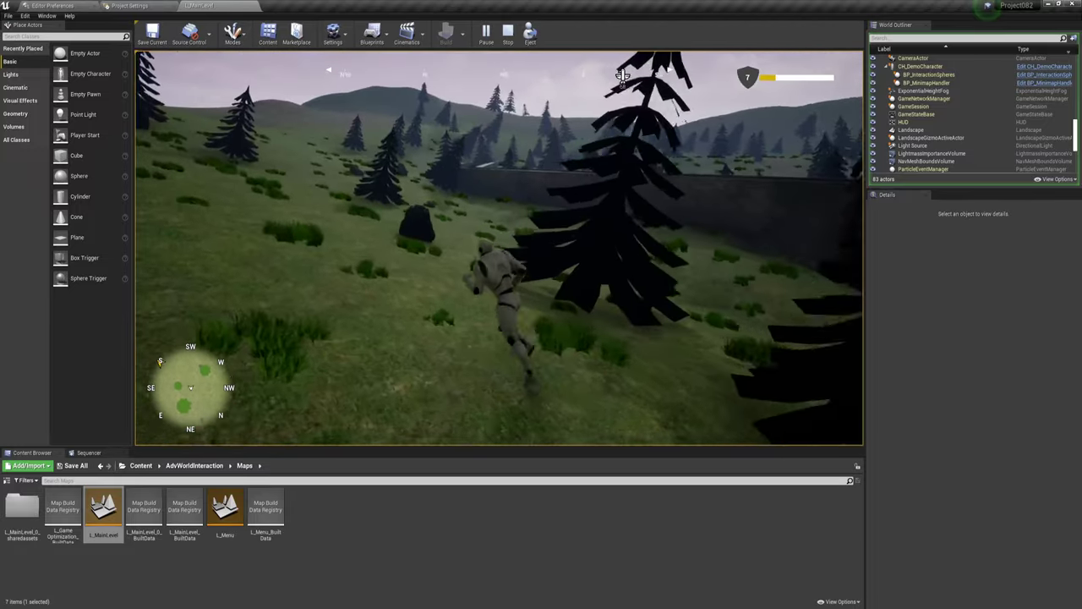
key(w)
key(w)
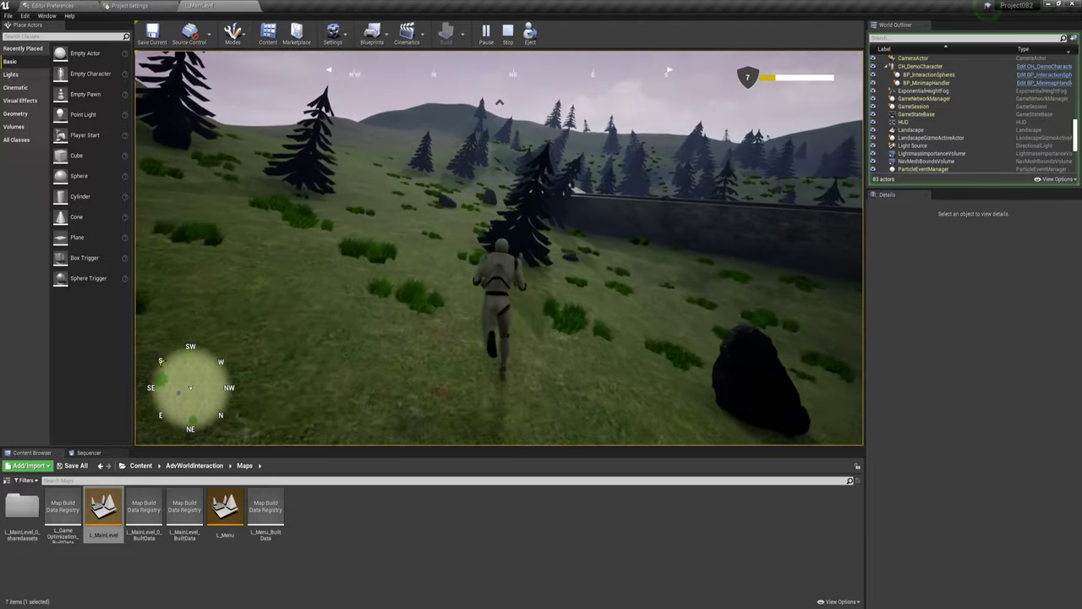
key(w)
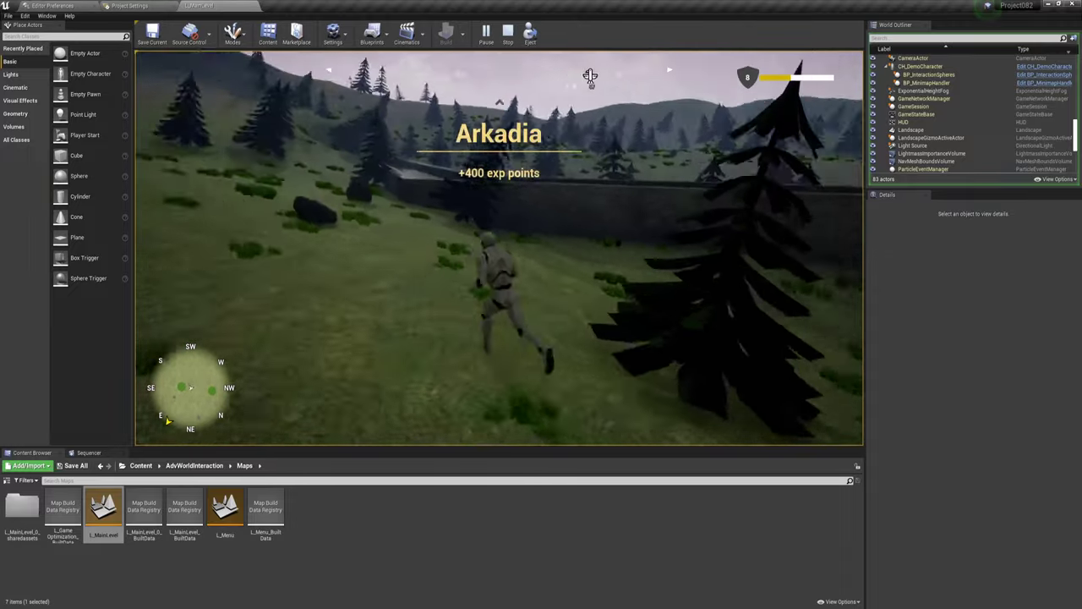
Run along the stone wall and walkway up to the tower stairs
key(w)
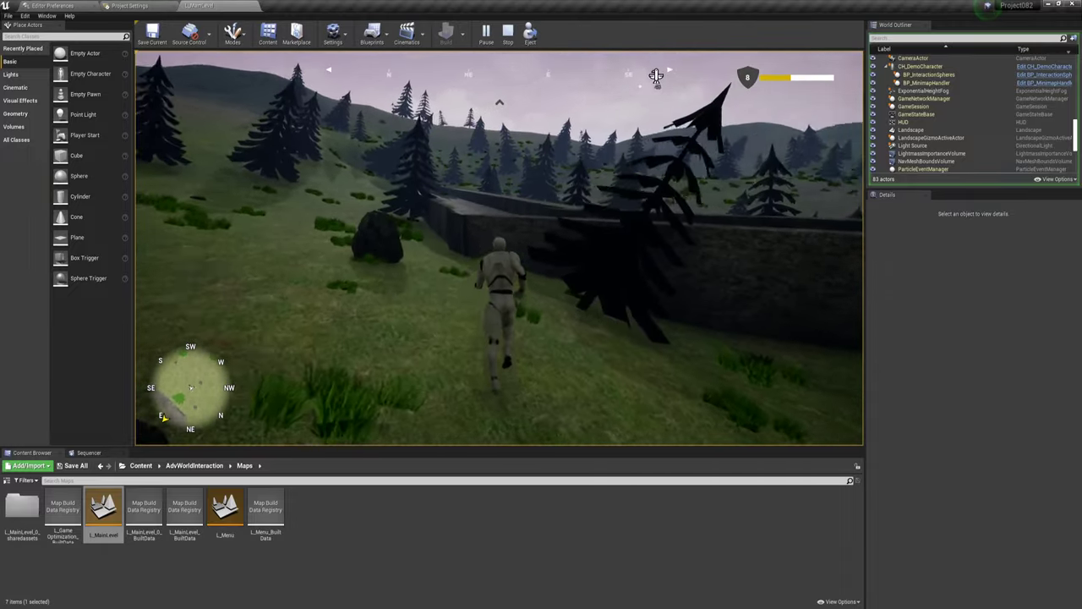
key(w)
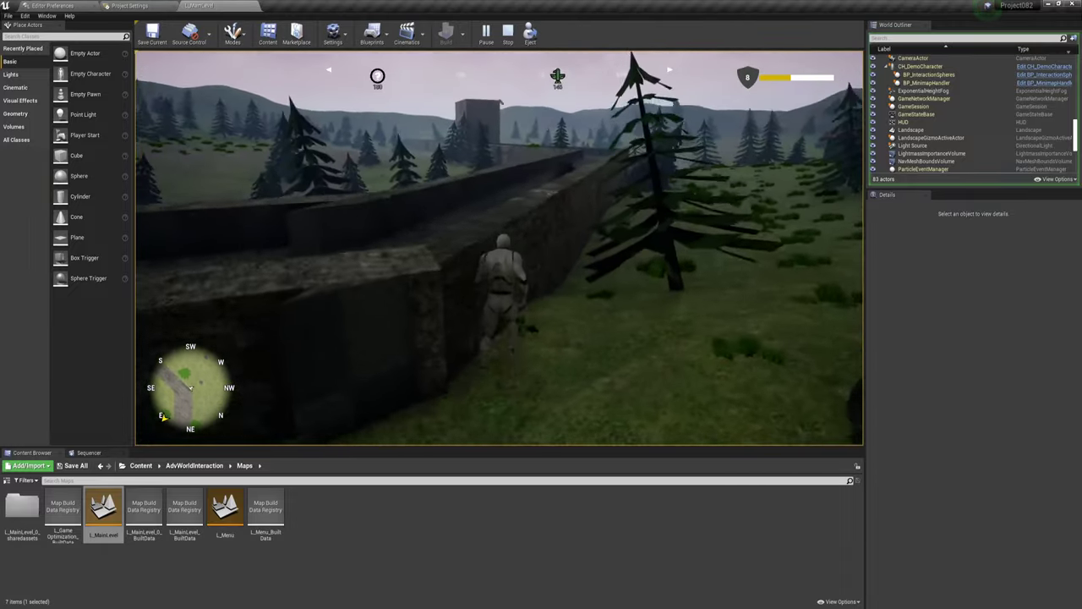
key(w)
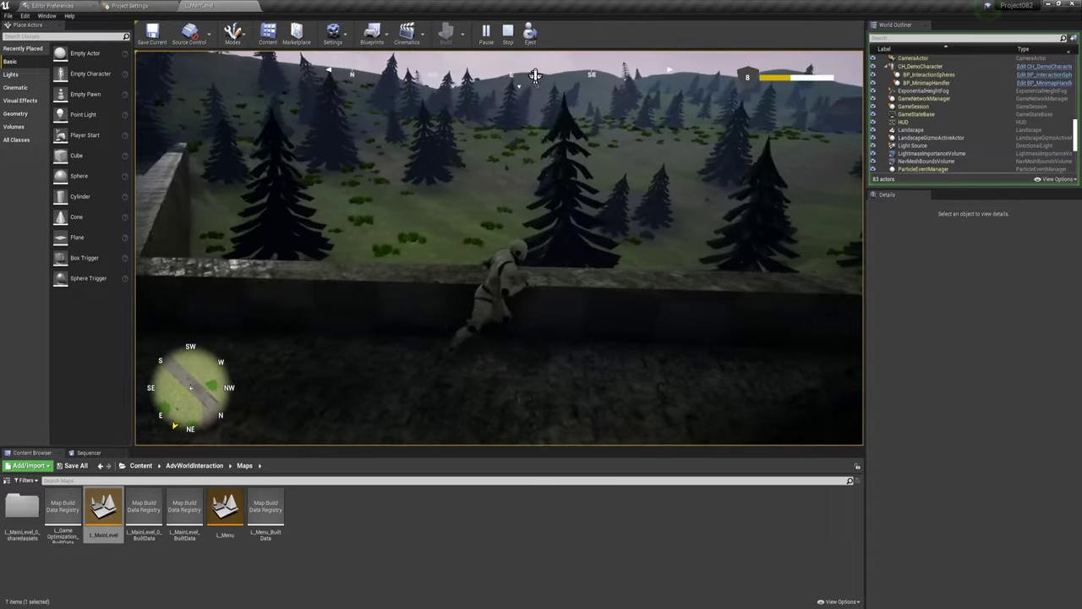
key(w)
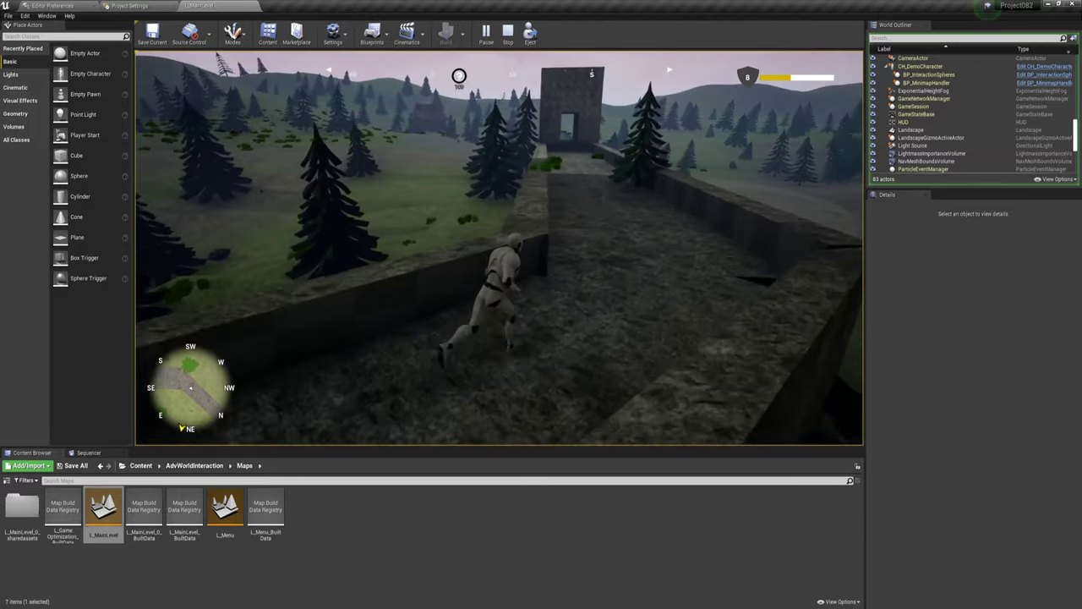
key(w)
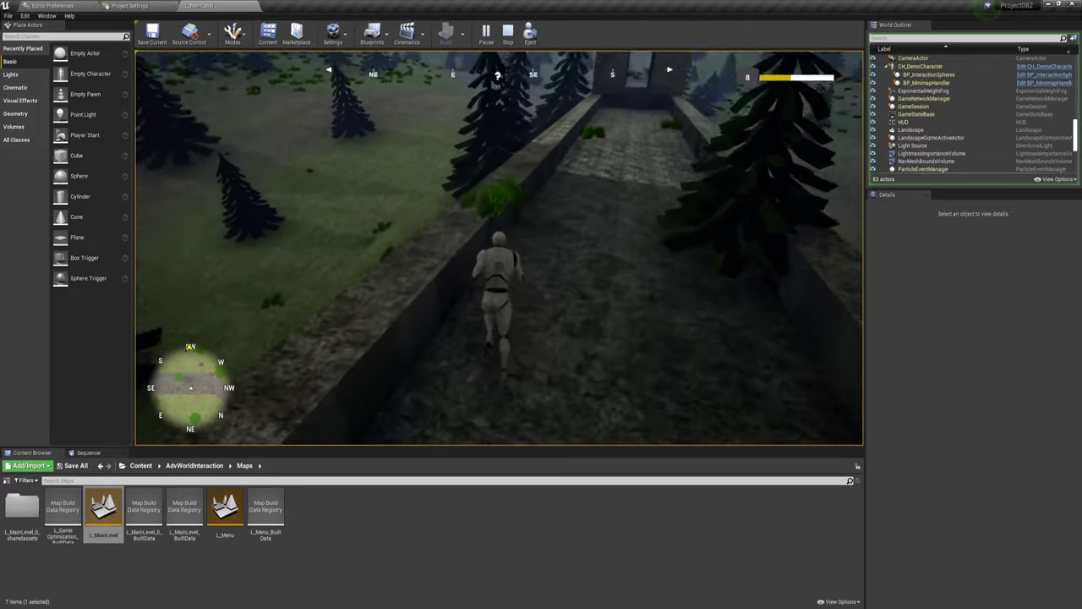
key(w)
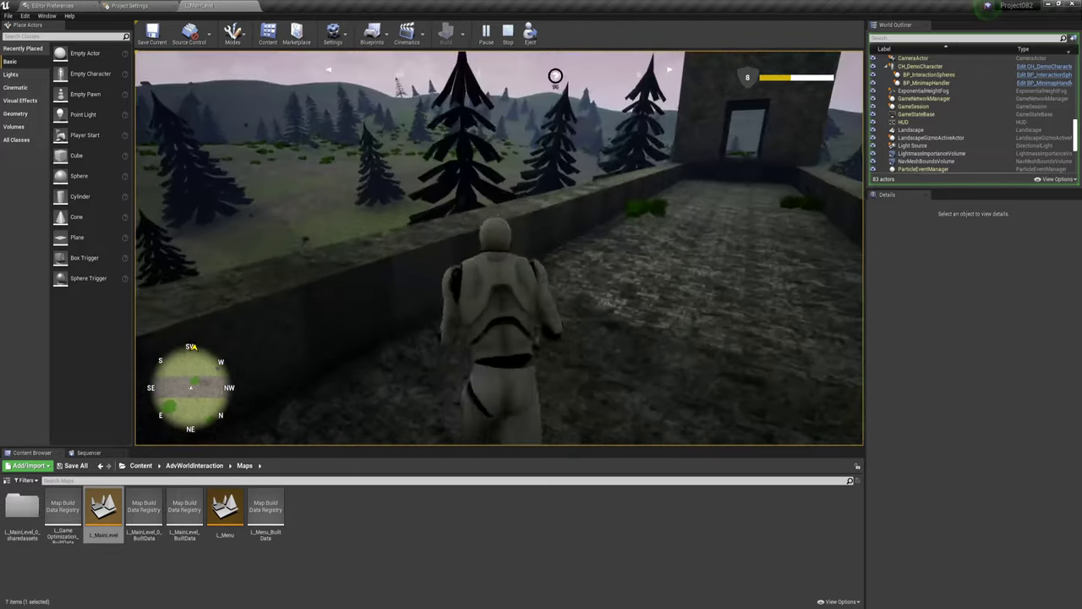
key(w)
key(w)
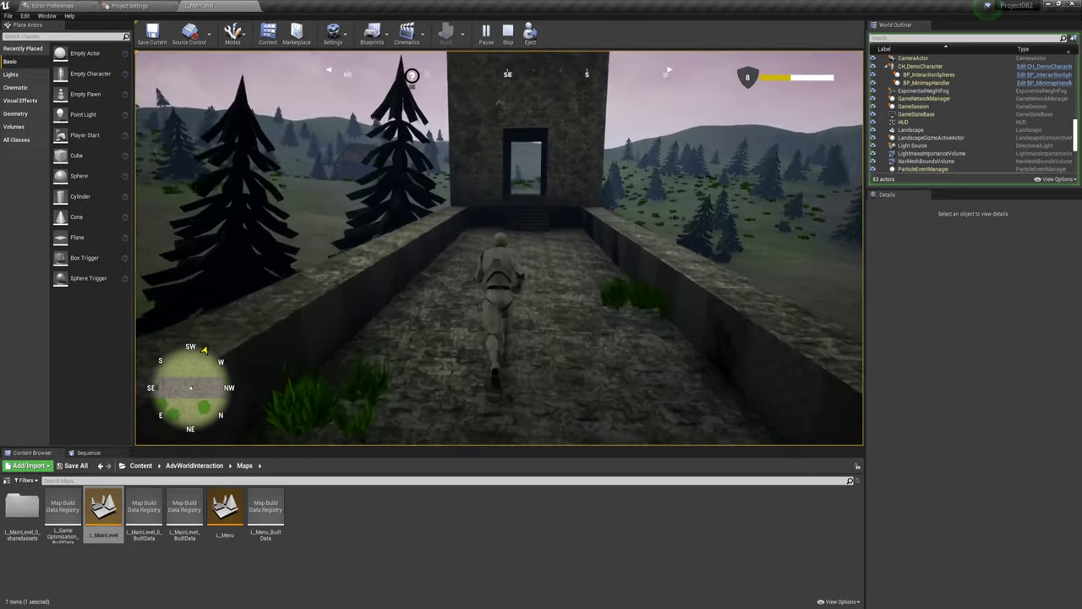
key(w)
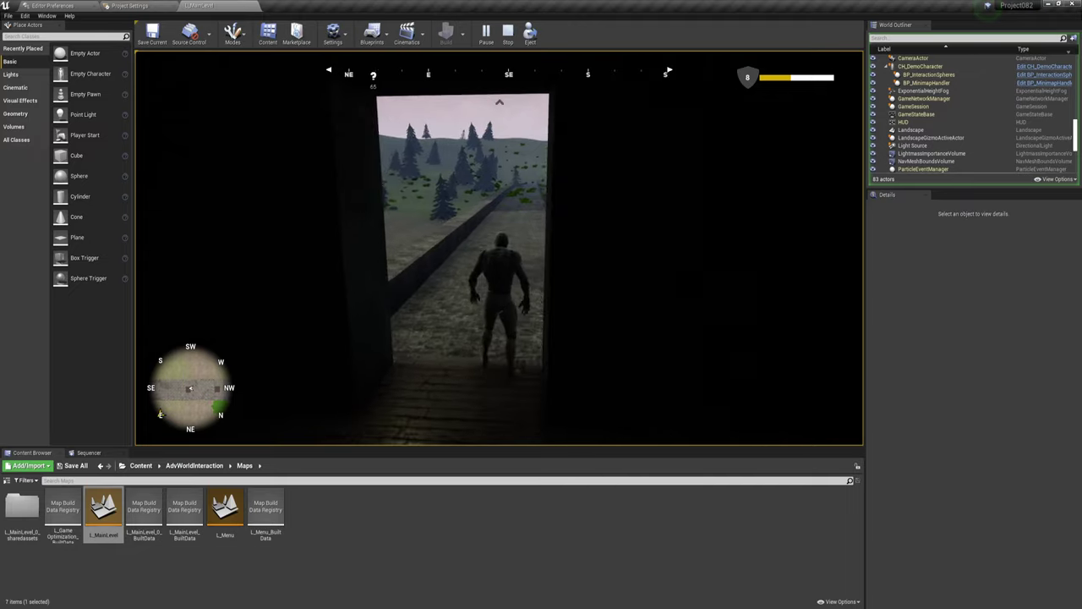
Stop the game and fly the viewport over the courtyard characters and along the wall top
key(w)
key(Escape)
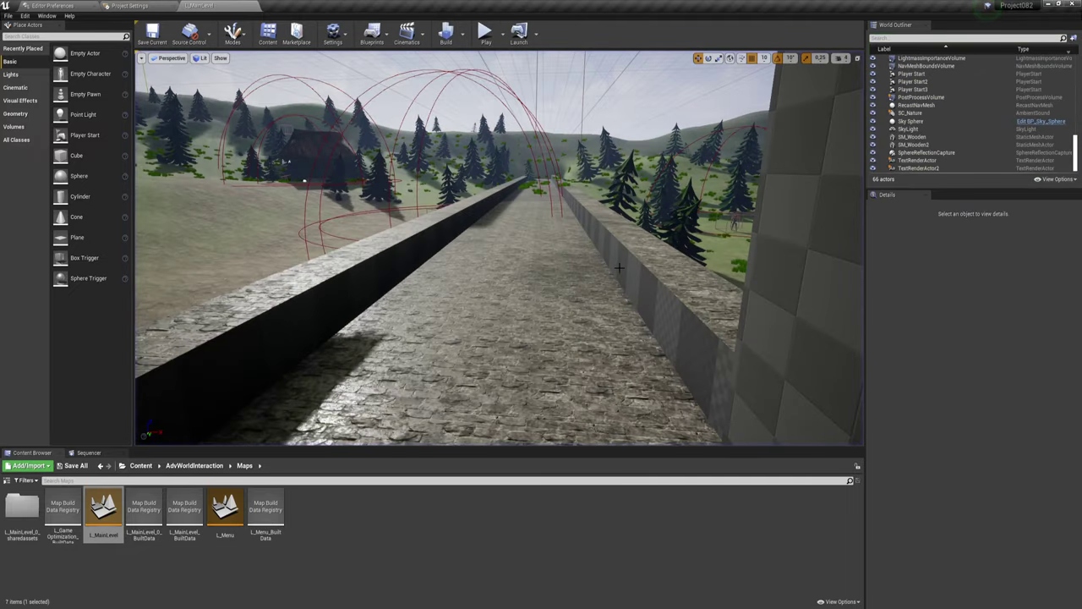
right_drag(499, 245, 473, 279)
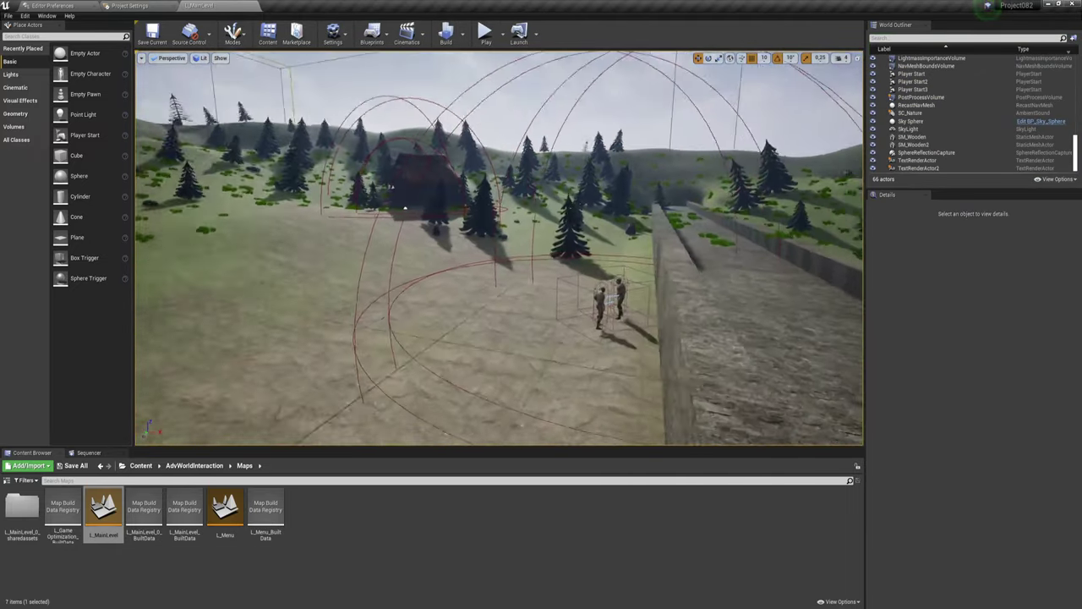
right_drag(499, 245, 507, 254)
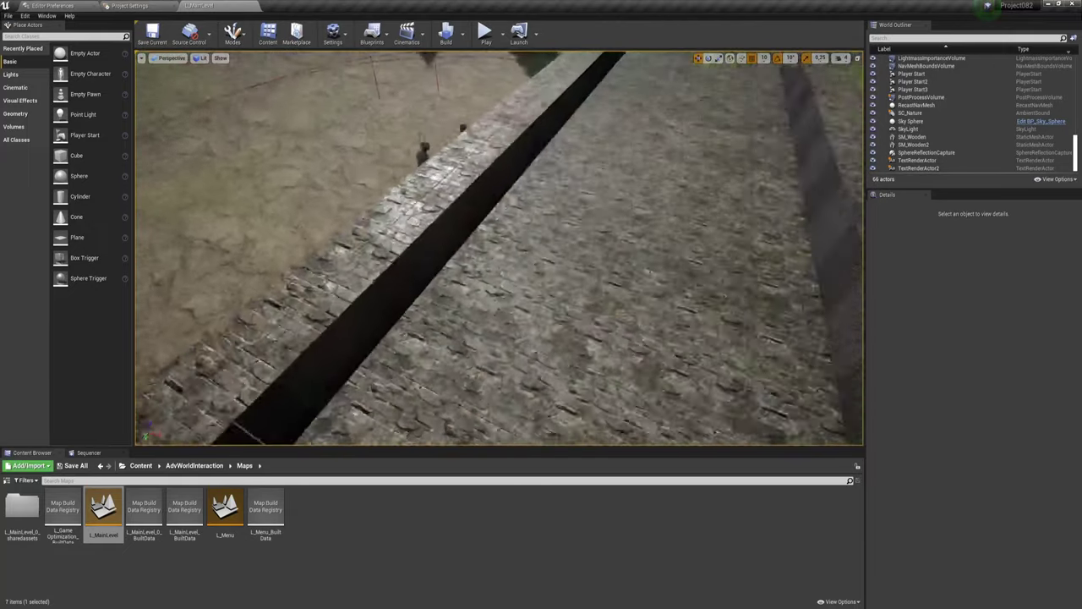
right_drag(443, 237, 443, 225)
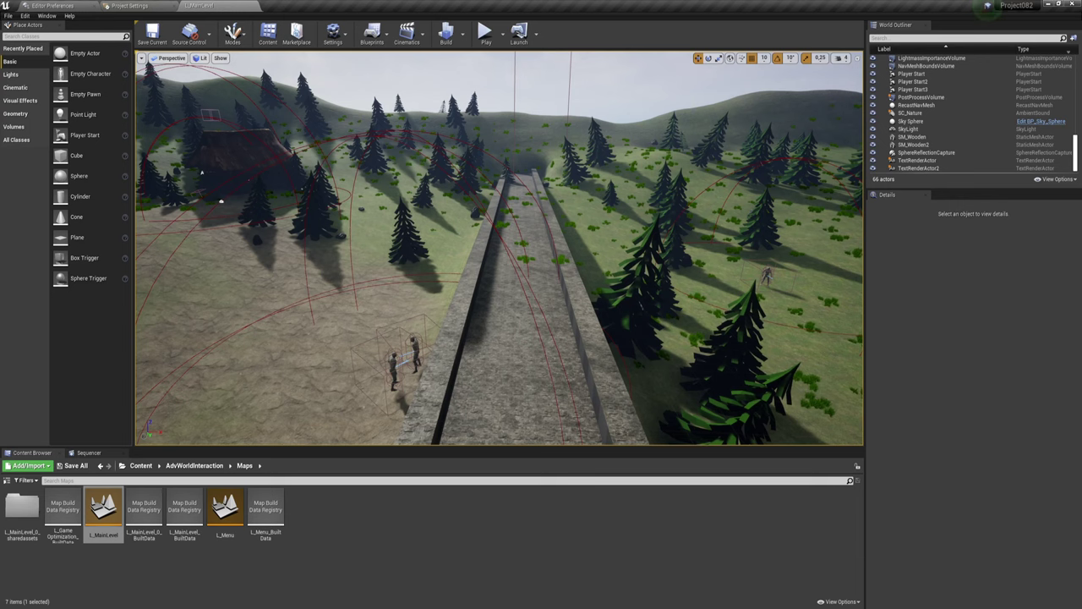
Check the Open World RPG Toolkit's tagline and price, preview Storage House Set, then return to Unreal
click(160, 583)
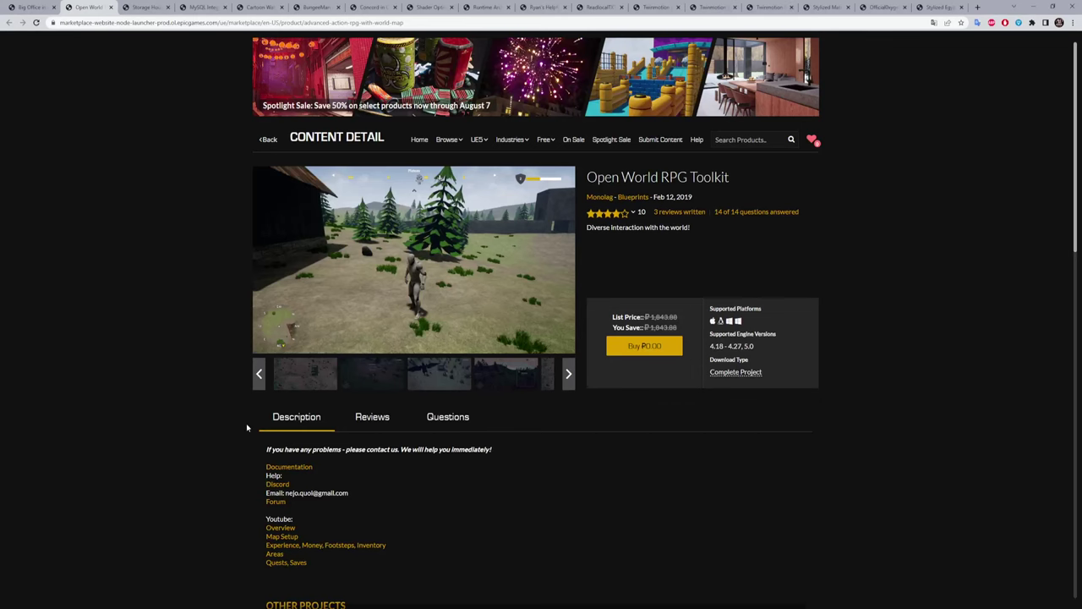
drag(625, 282, 689, 334)
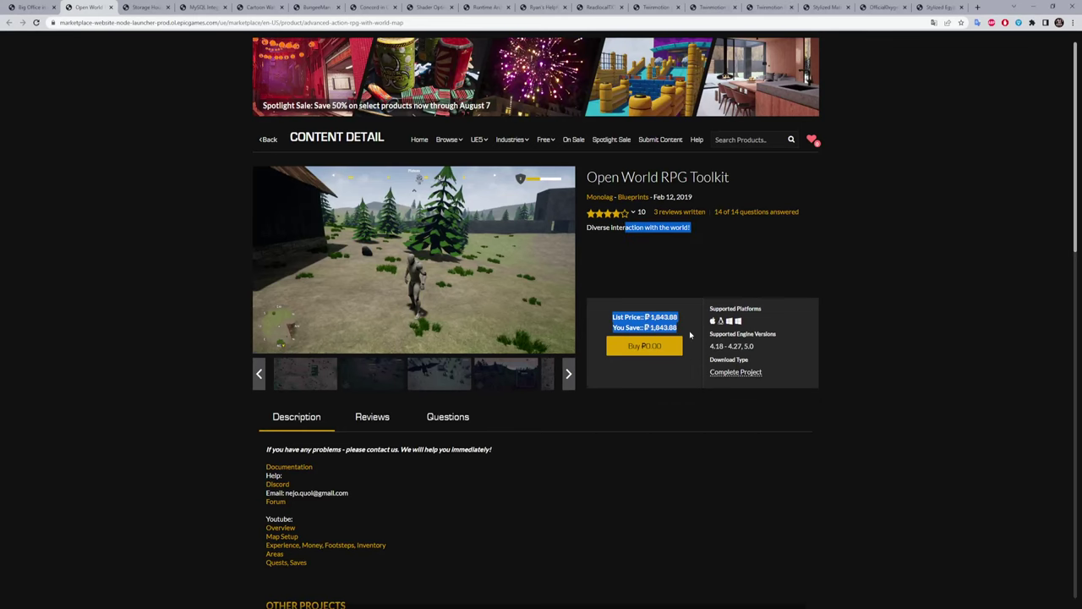
click(699, 258)
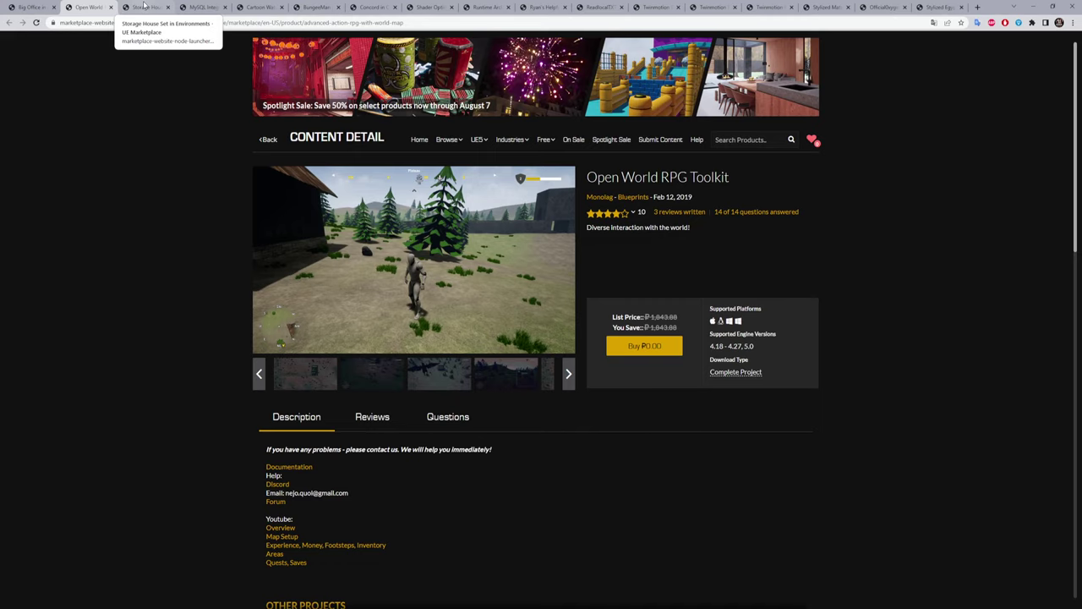
click(144, 6)
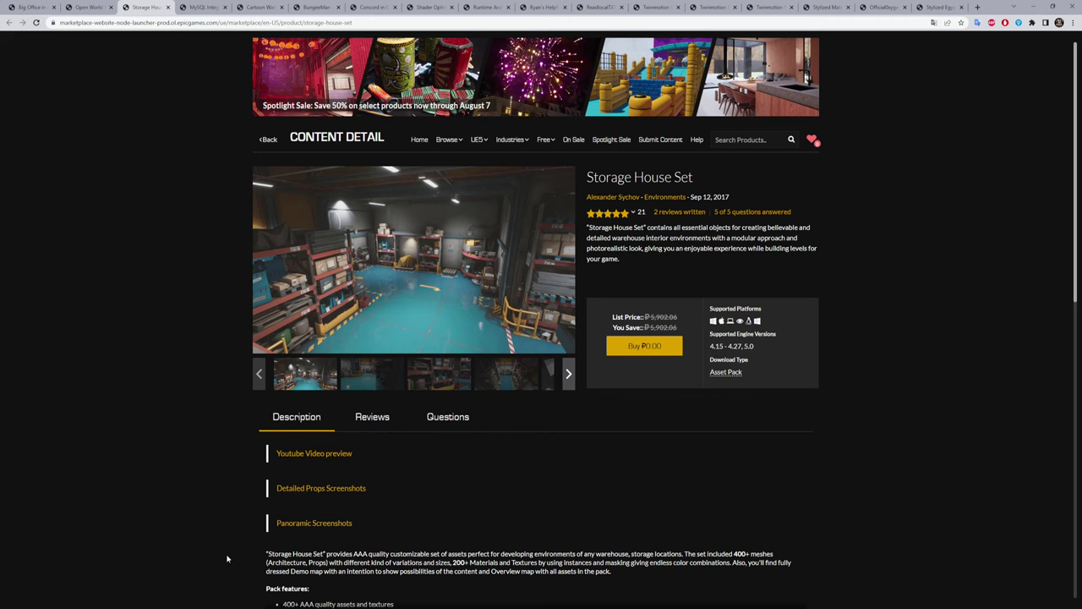
click(203, 575)
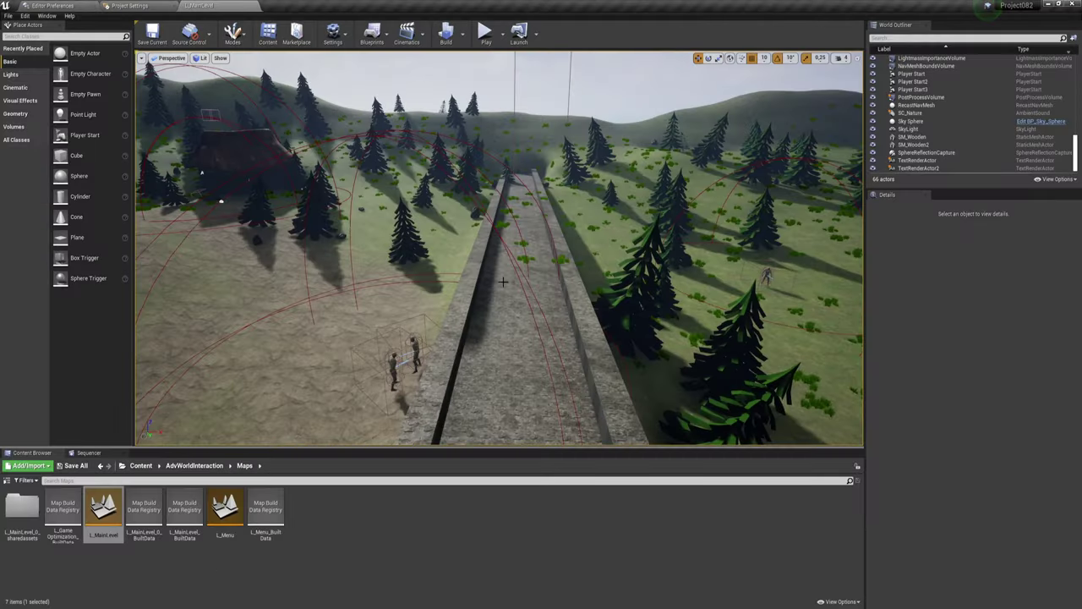
Load the Demonstration level from Content > StorageHouse > Maps
click(141, 465)
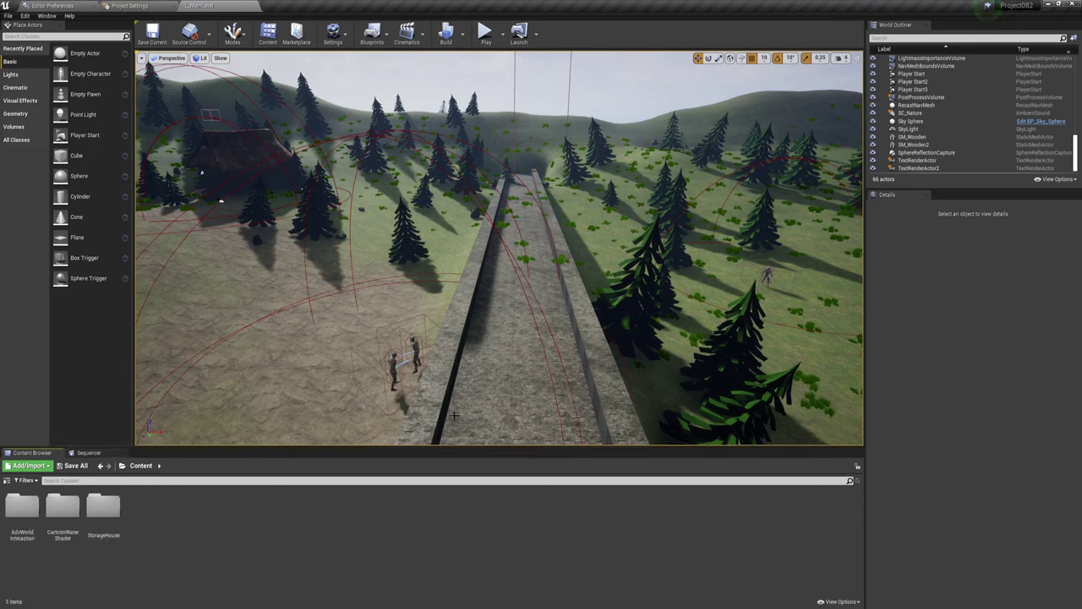
double_click(103, 508)
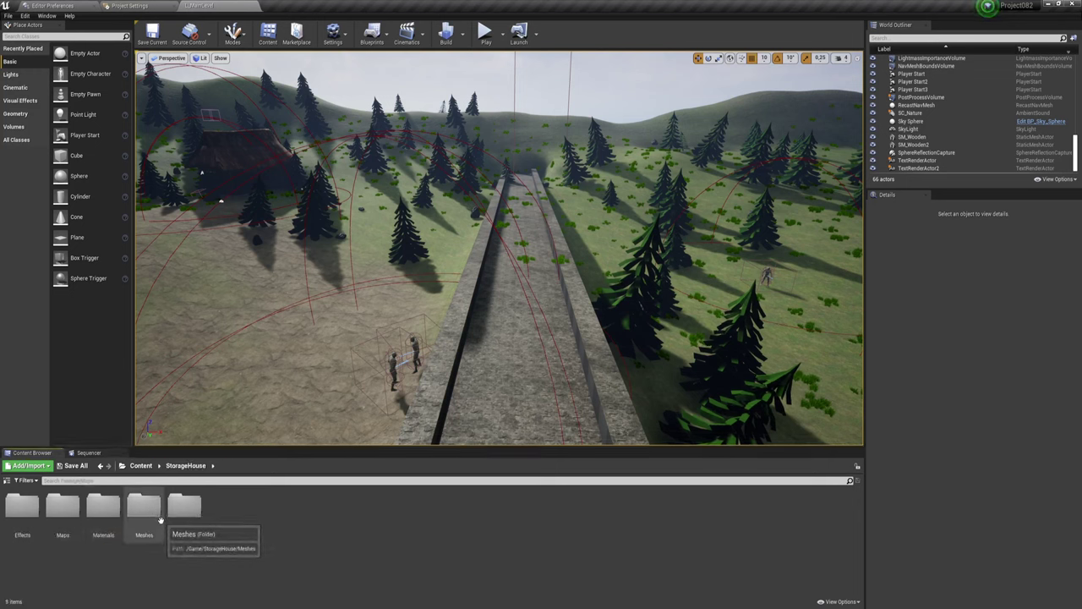
double_click(63, 505)
click(37, 510)
double_click(38, 510)
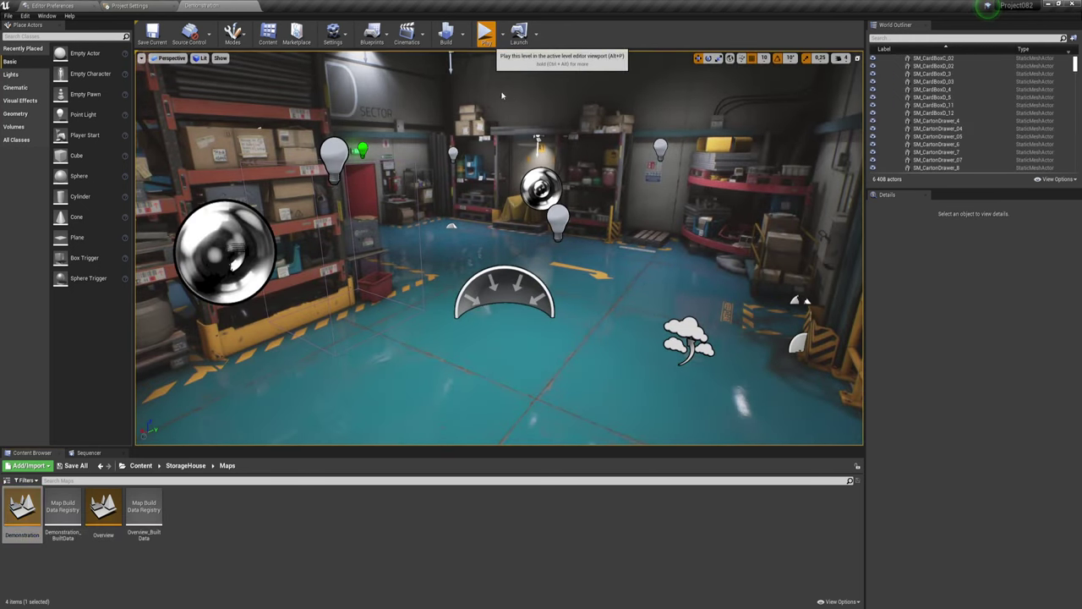
Start a Play session in the Demonstration warehouse level
click(484, 34)
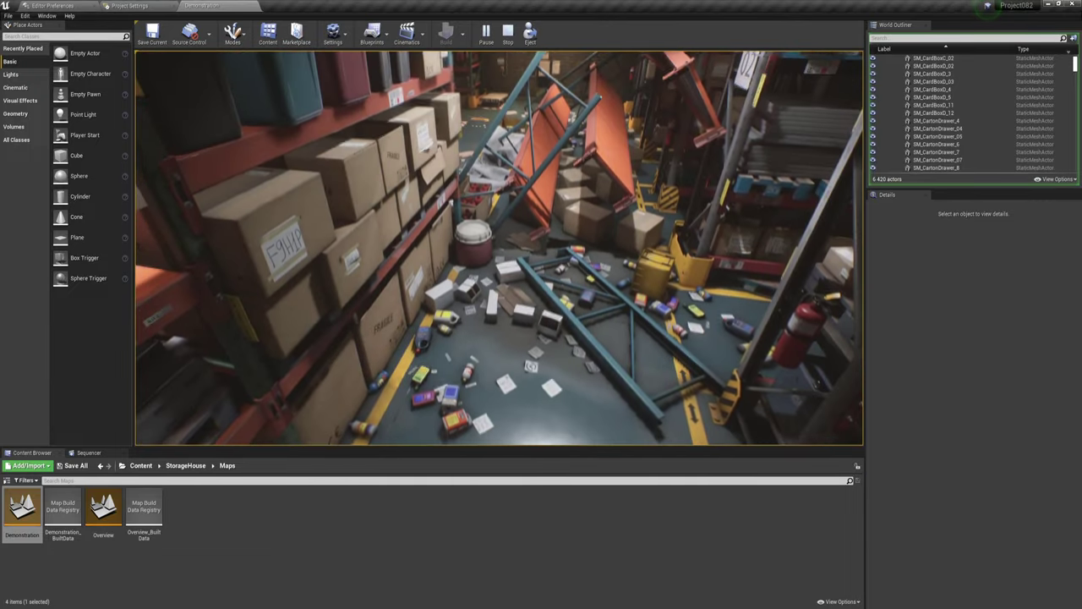
Stop the play session and select the warehouse floor meshes
key(Escape)
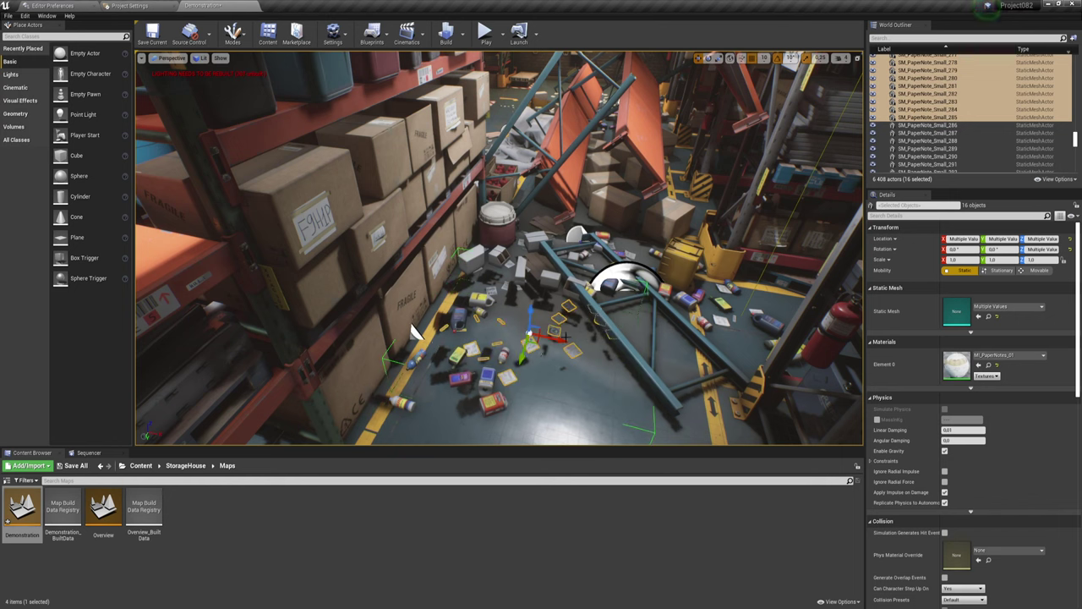
scroll(906, 116, up, 3)
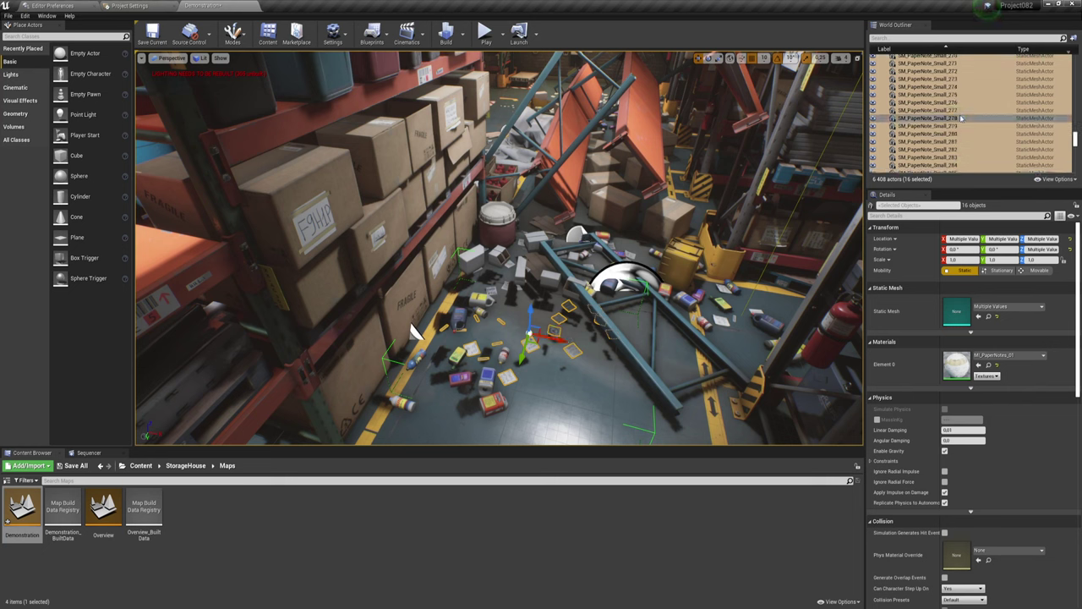
scroll(922, 118, up, 2)
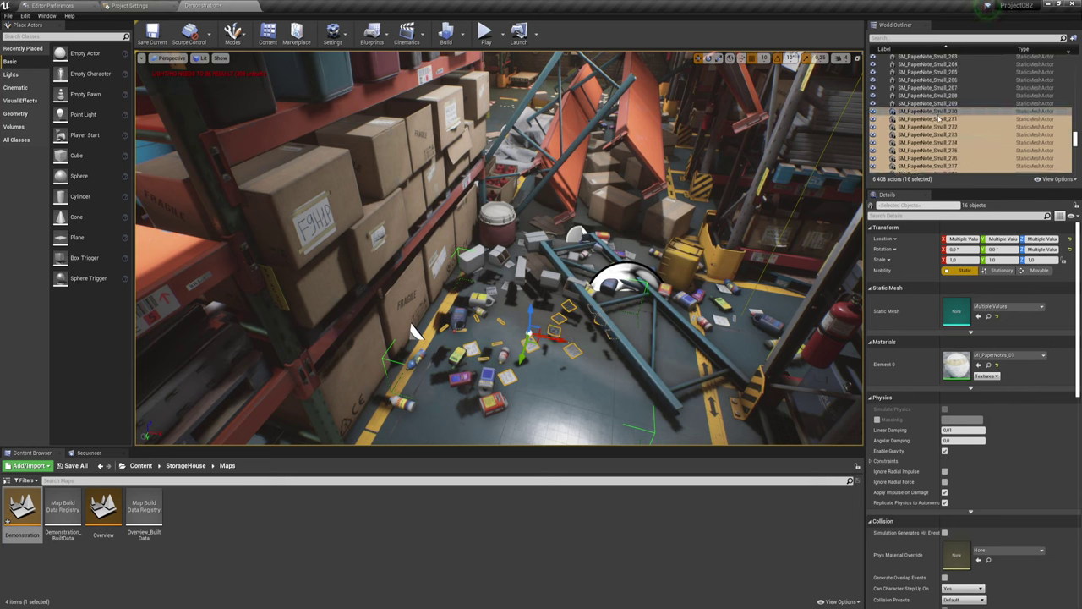
scroll(939, 119, down, 3)
scroll(938, 118, down, 2)
scroll(939, 118, up, 3)
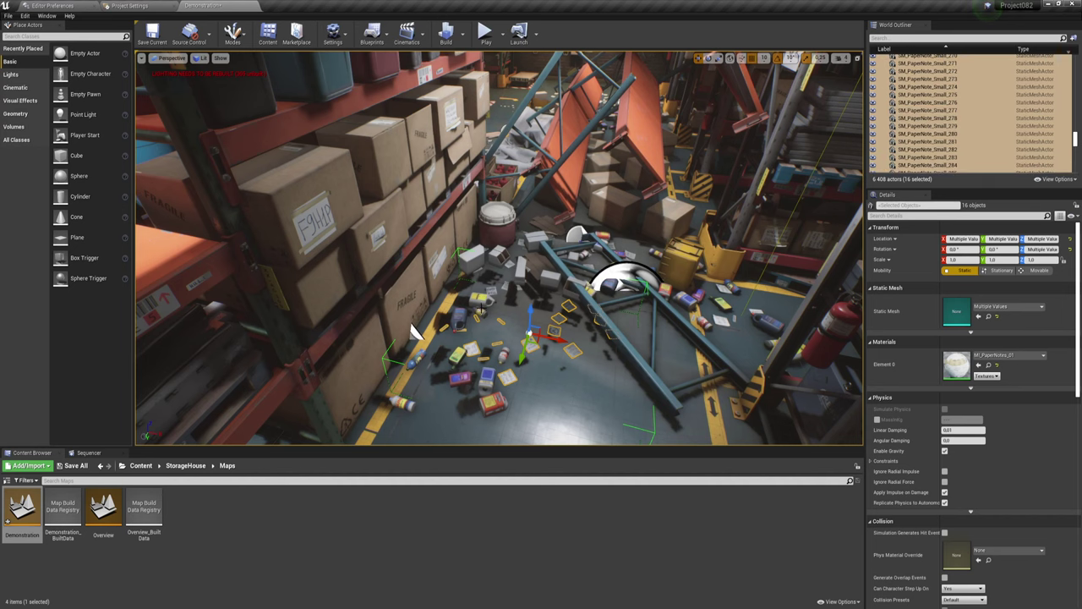
click(414, 332)
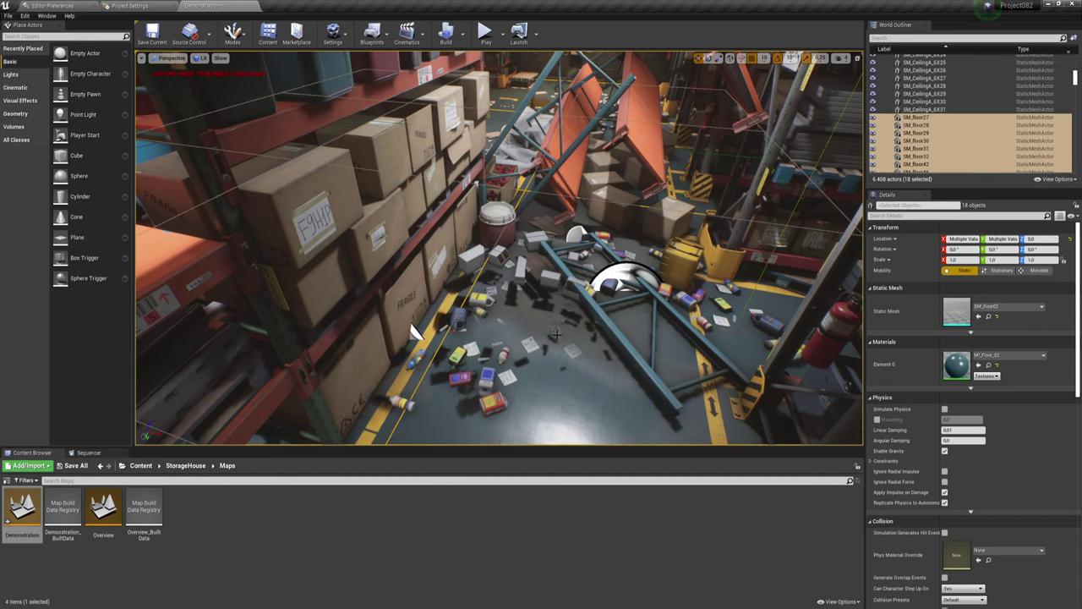
scroll(414, 332, up, 5)
scroll(223, 319, down, 2)
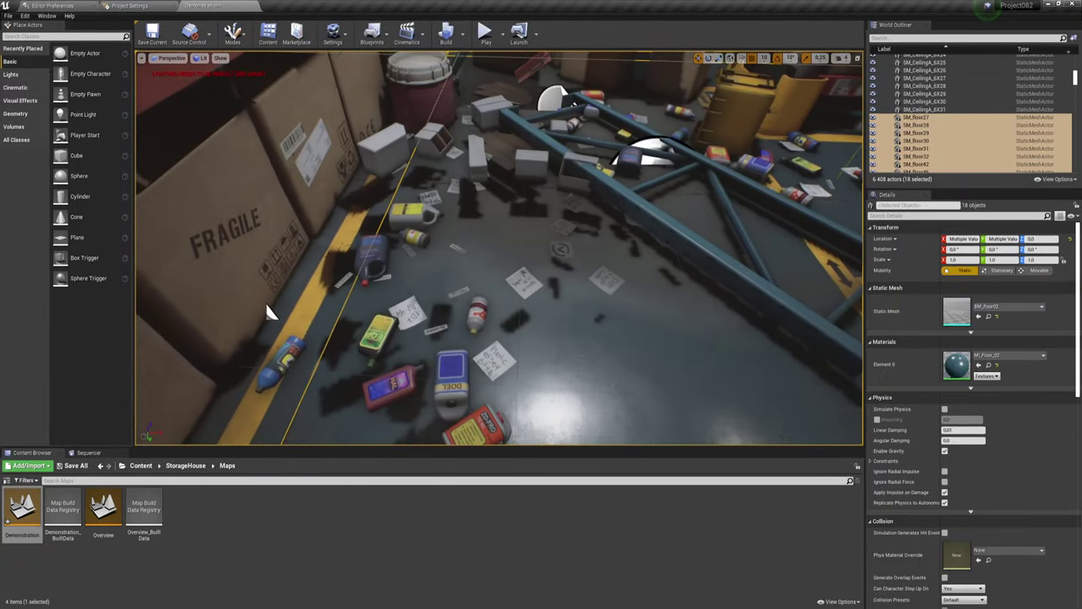
Fly past the ceiling lights down the shelving aisles and frame the view on a red bin
right_drag(266, 313, 279, 169)
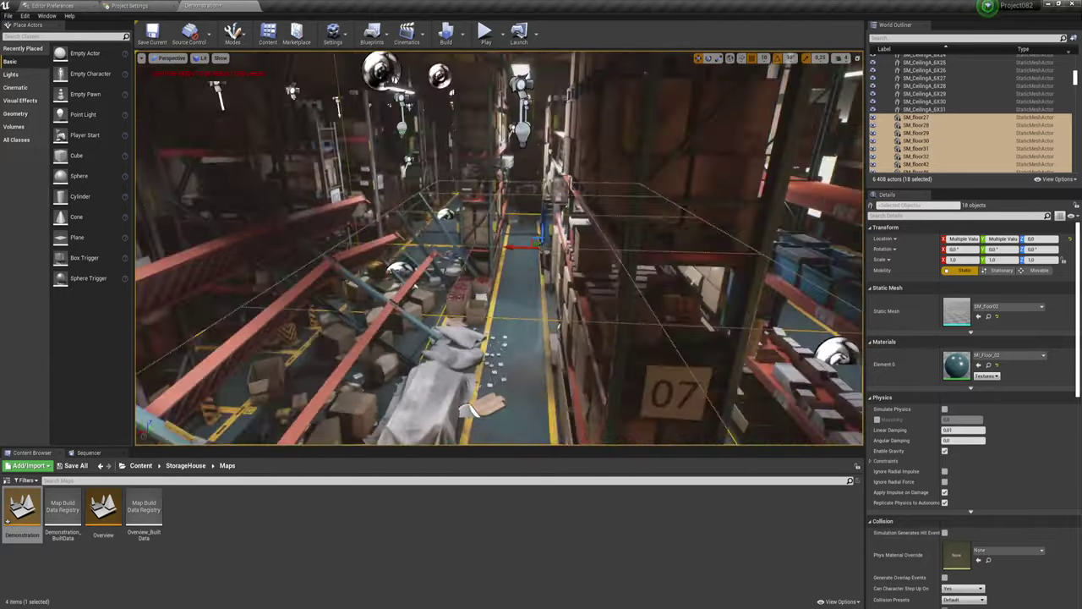
right_drag(278, 169, 507, 253)
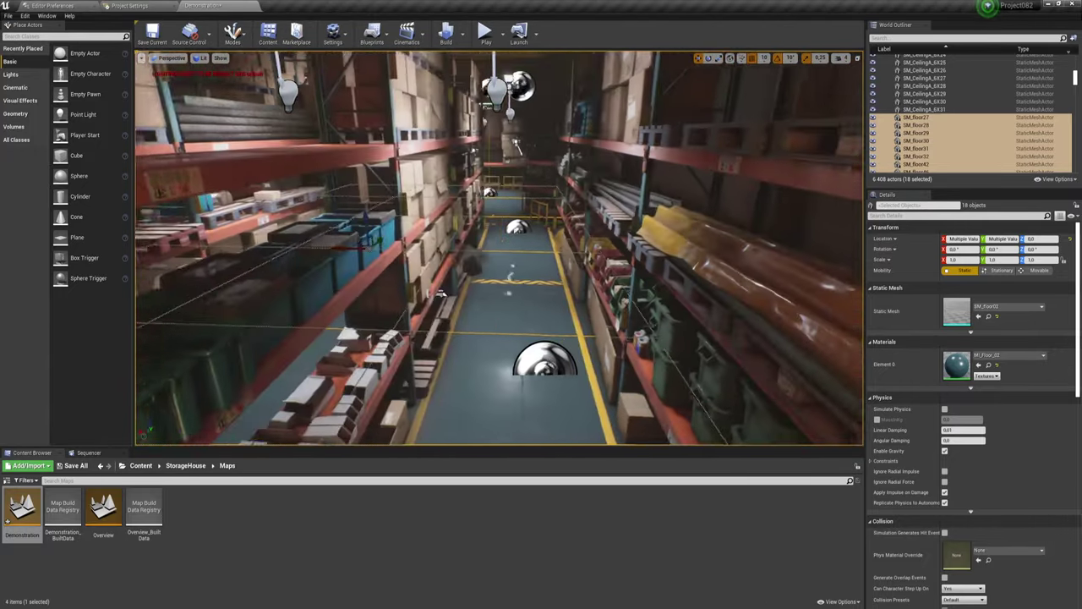
mouse_move(507, 253)
right_down()
mouse_move(298, 113)
mouse_move(507, 254)
mouse_move(235, 97)
right_up()
click(583, 279)
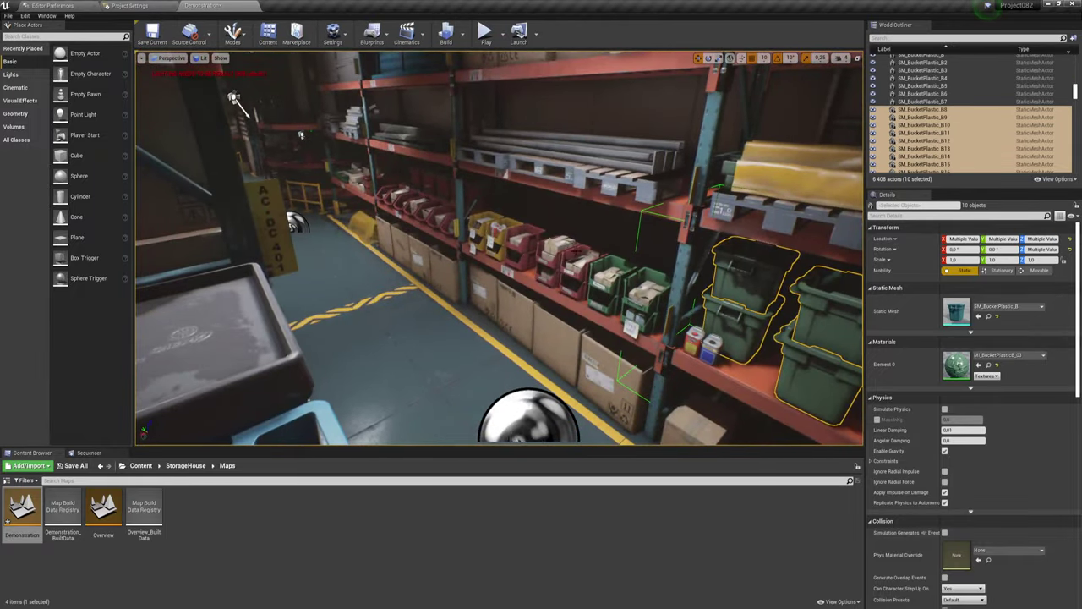
click(573, 258)
key(f)
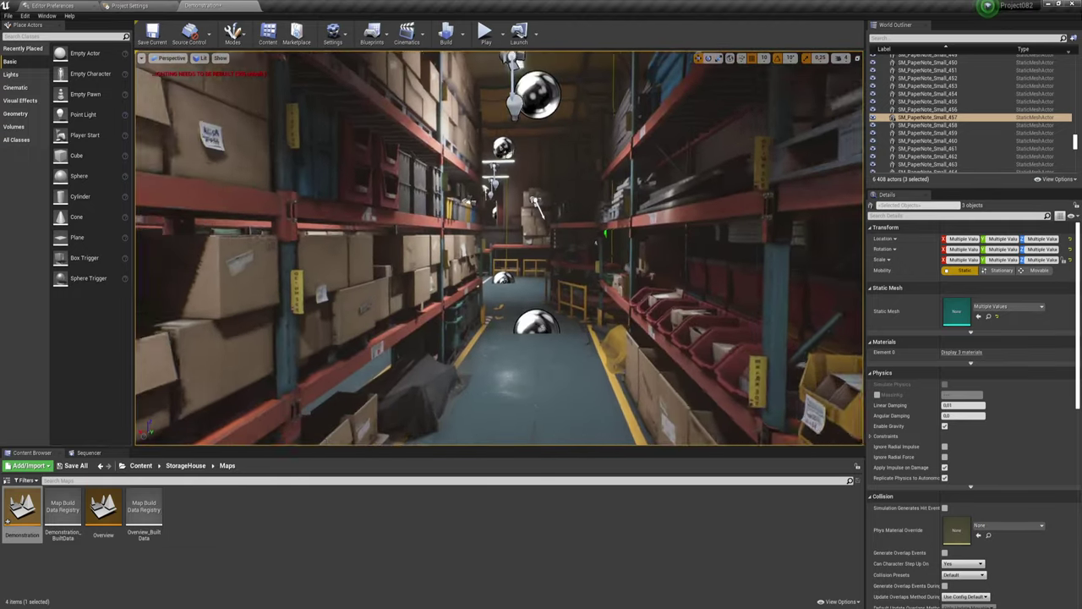
Fly past the dark pillar to the box racks, then deselect everything
right_drag(541, 253, 524, 220)
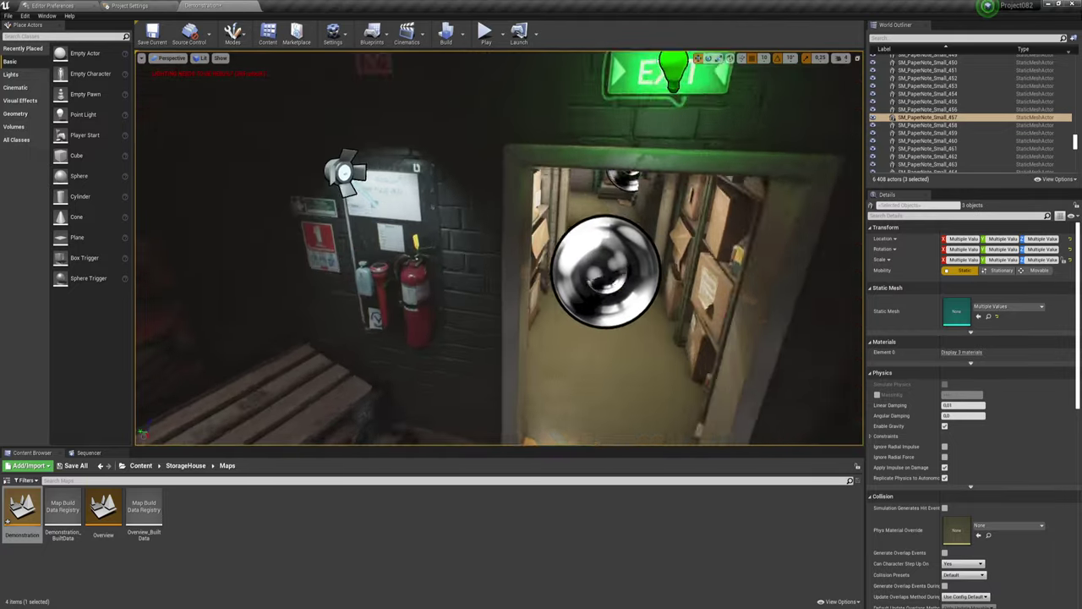
mouse_move(499, 245)
right_down()
mouse_move(473, 253)
mouse_move(507, 254)
right_up()
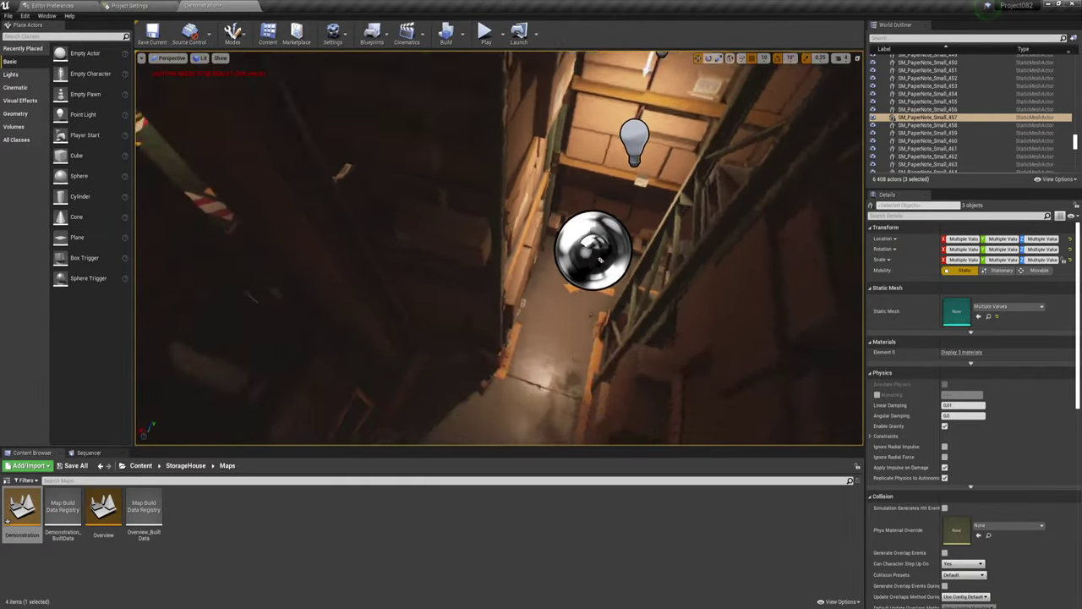
mouse_move(499, 245)
right_down()
mouse_move(406, 338)
mouse_move(498, 253)
mouse_move(569, 259)
right_up()
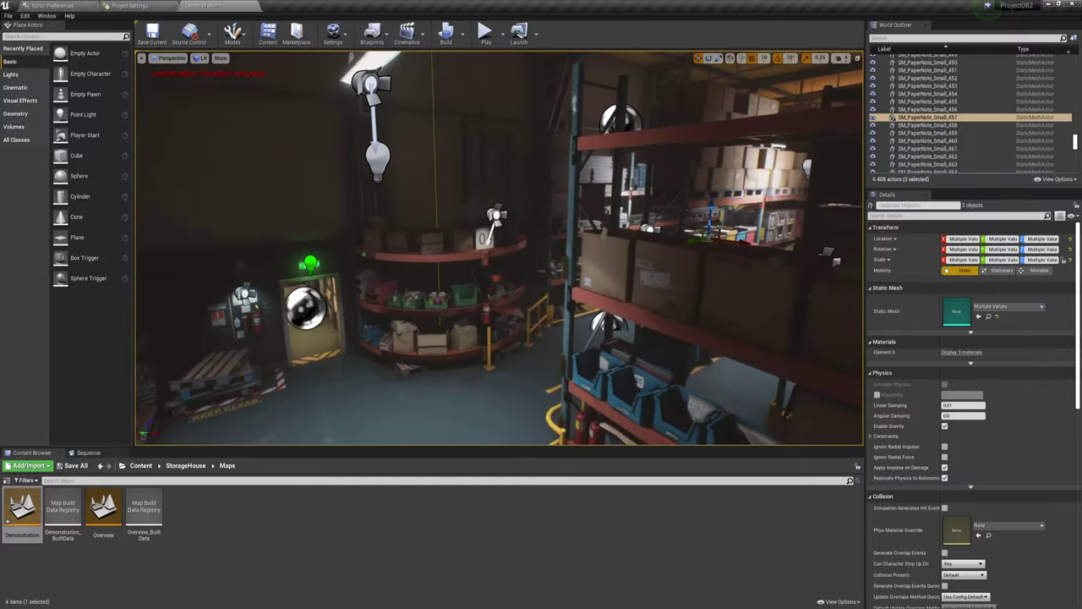
key(Escape)
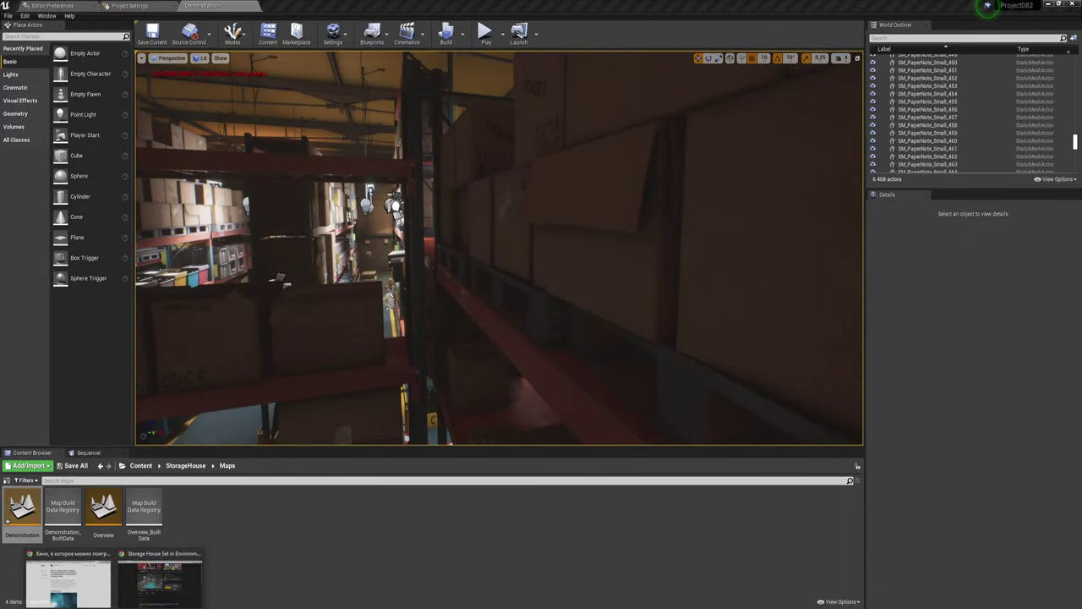
Return to the browser and show the free MySQL Integration plugin page
click(148, 589)
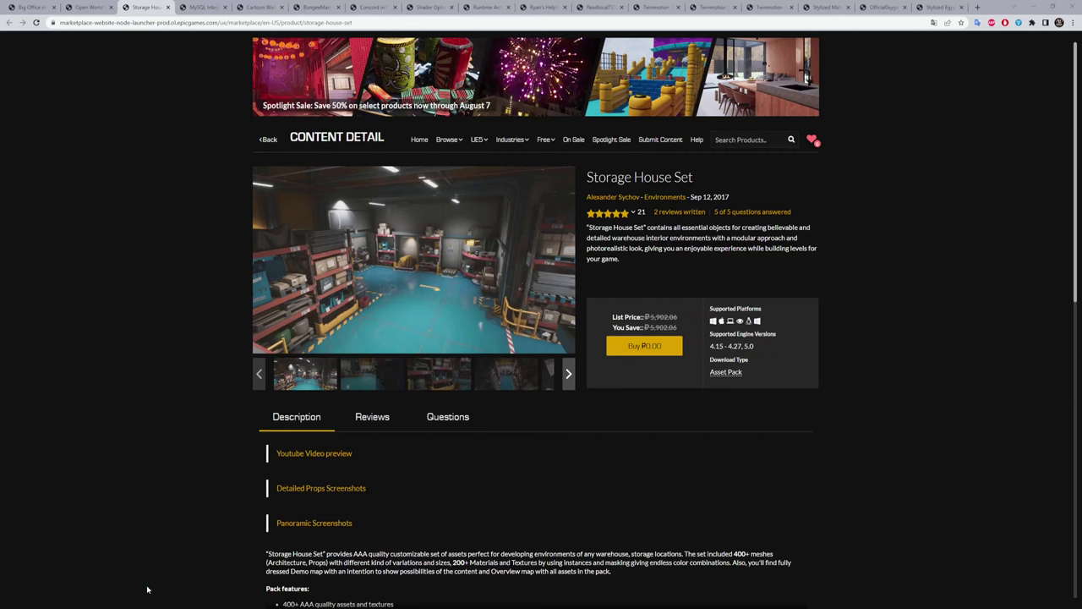
click(203, 9)
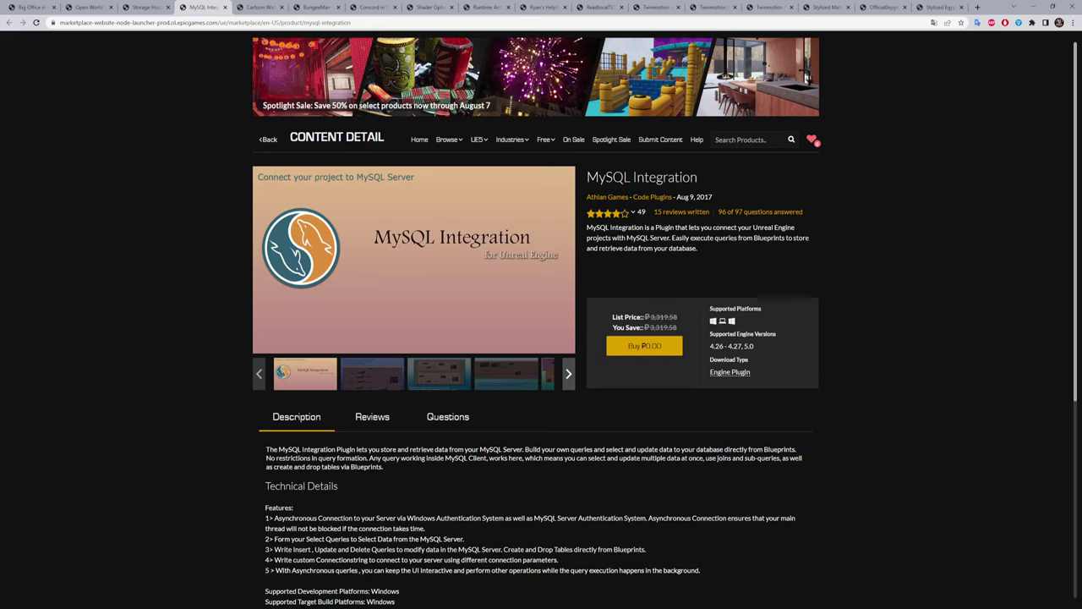
Page through the MySQL Integration gallery full screen, then switch to the Cartoon Water Shader page
drag(626, 238, 670, 238)
click(390, 380)
click(432, 300)
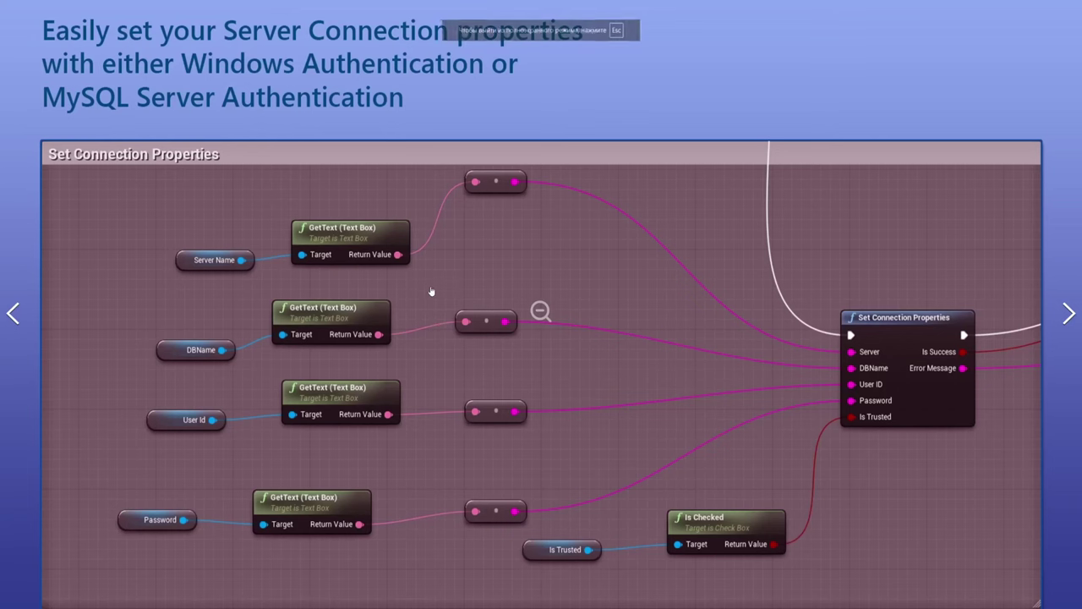
click(1070, 314)
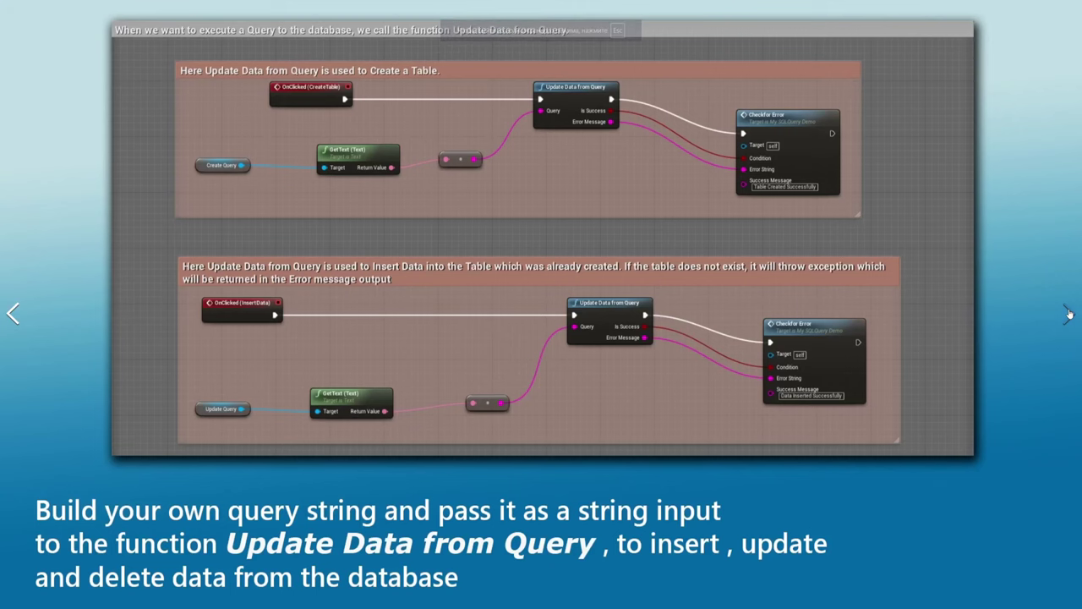
click(1070, 314)
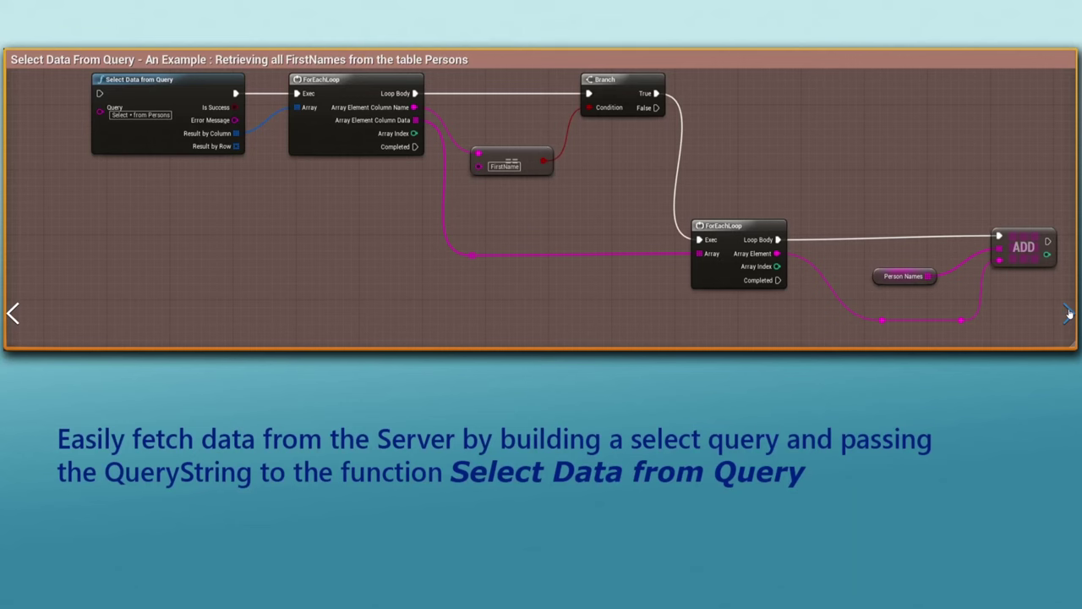
click(1070, 314)
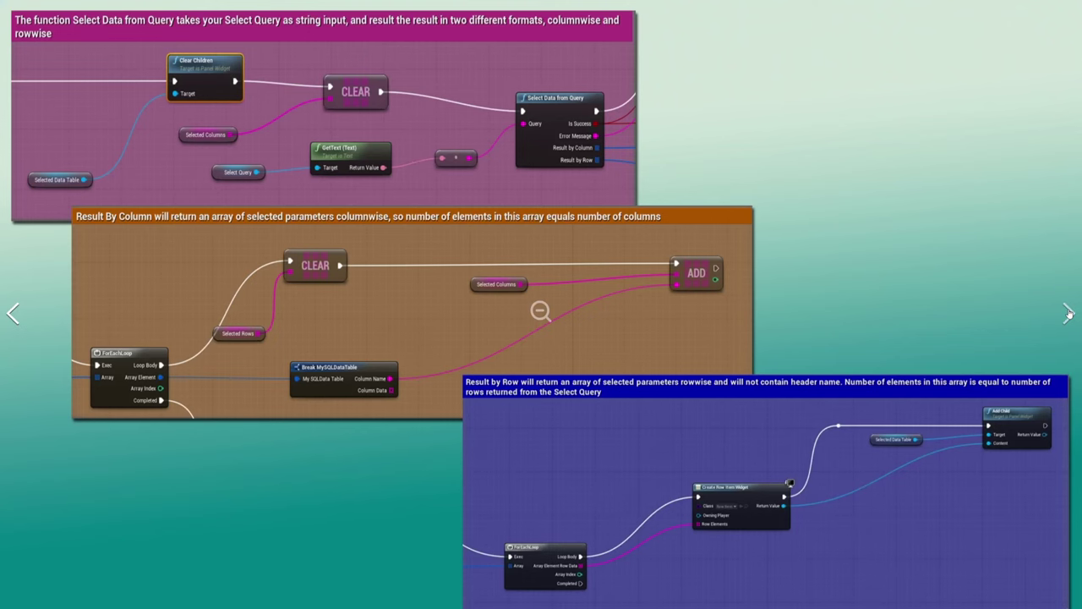
click(956, 236)
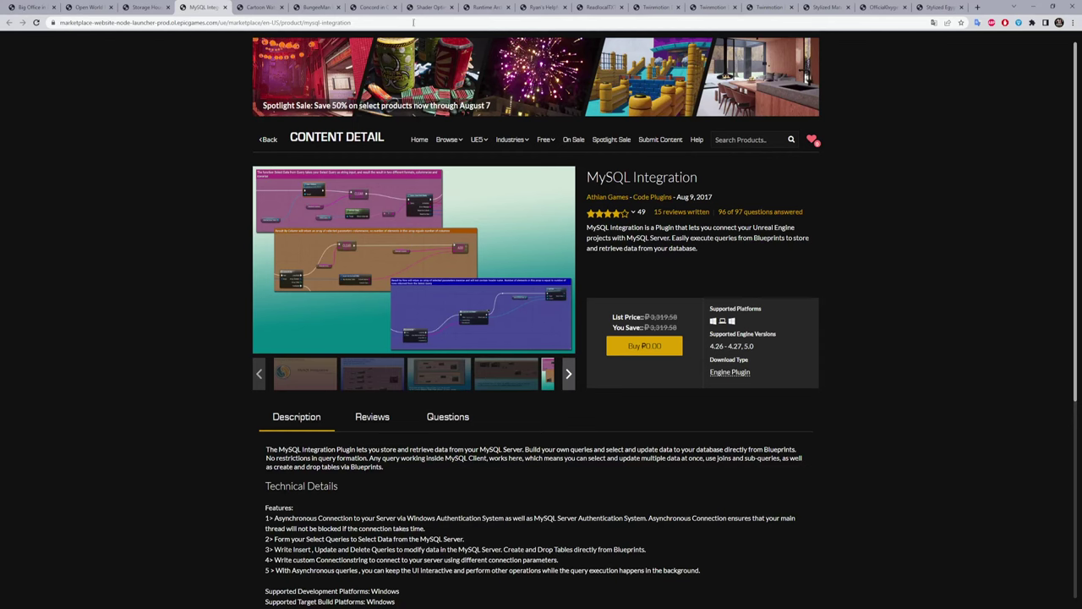
click(263, 8)
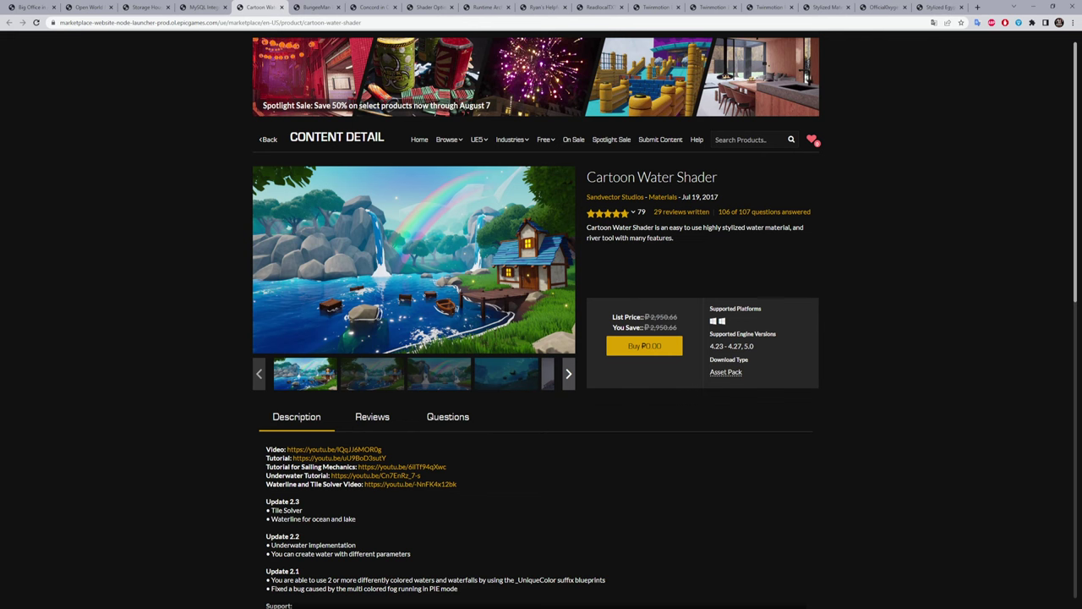
Load DemoMapLake from Content > CartoonWaterShader > Maps, choosing Don't Save for the warehouse
click(222, 578)
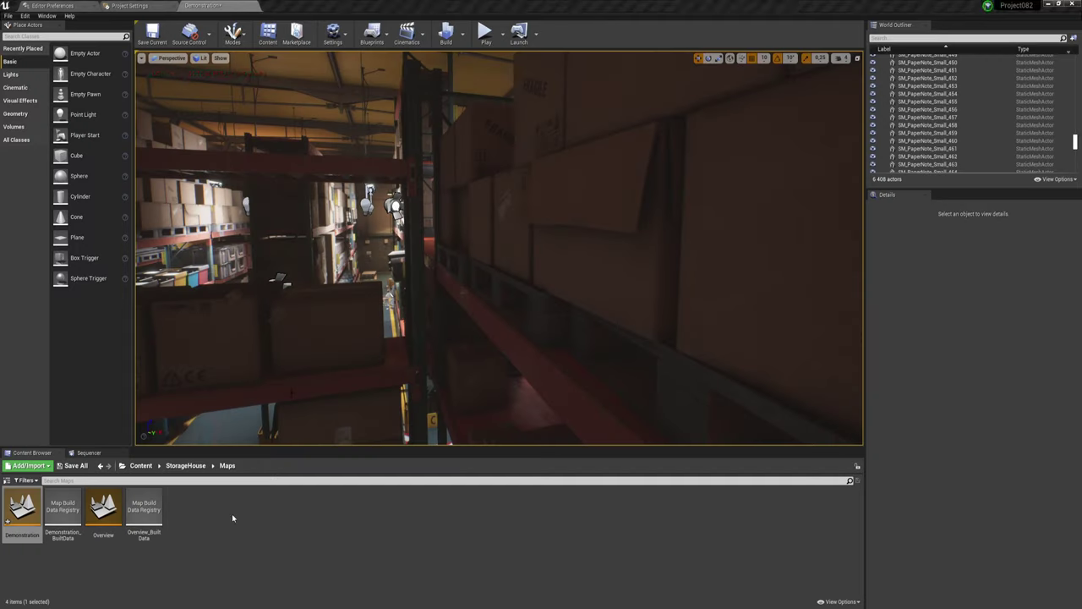
click(191, 467)
click(140, 465)
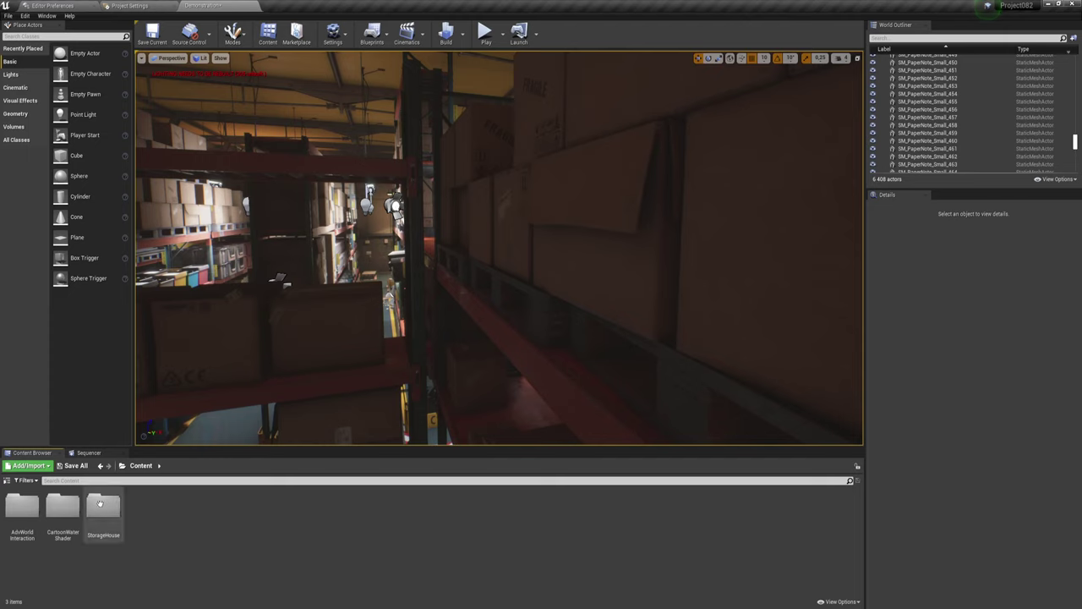
double_click(74, 508)
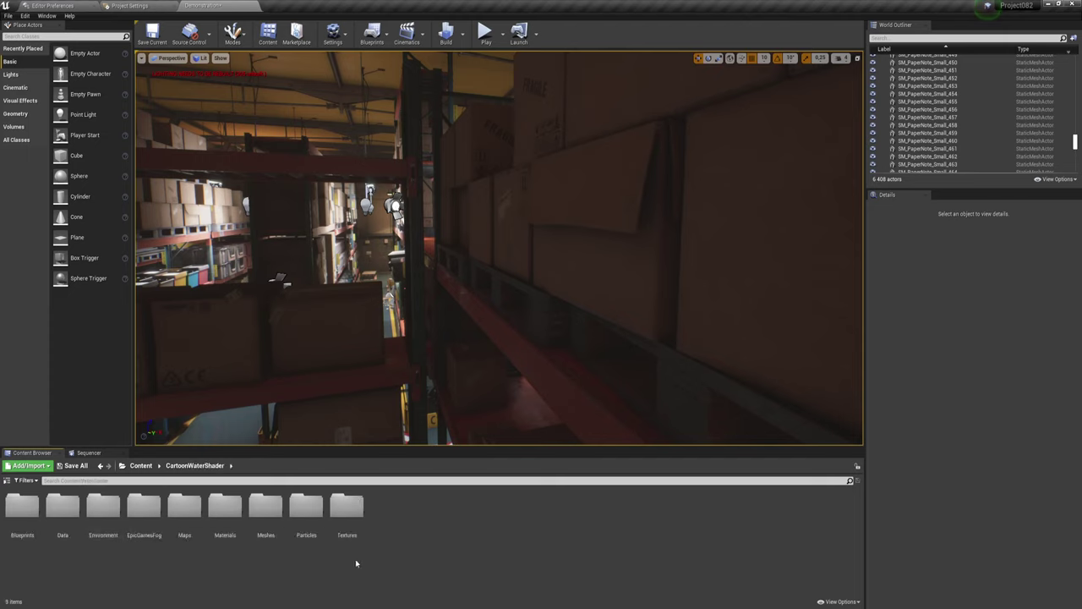
double_click(190, 511)
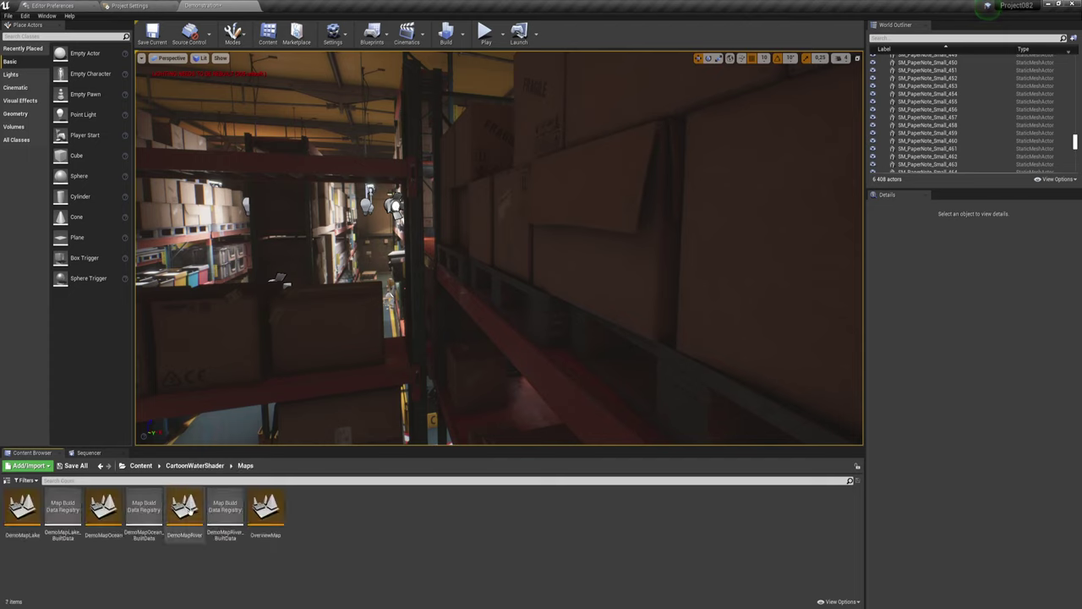
click(26, 504)
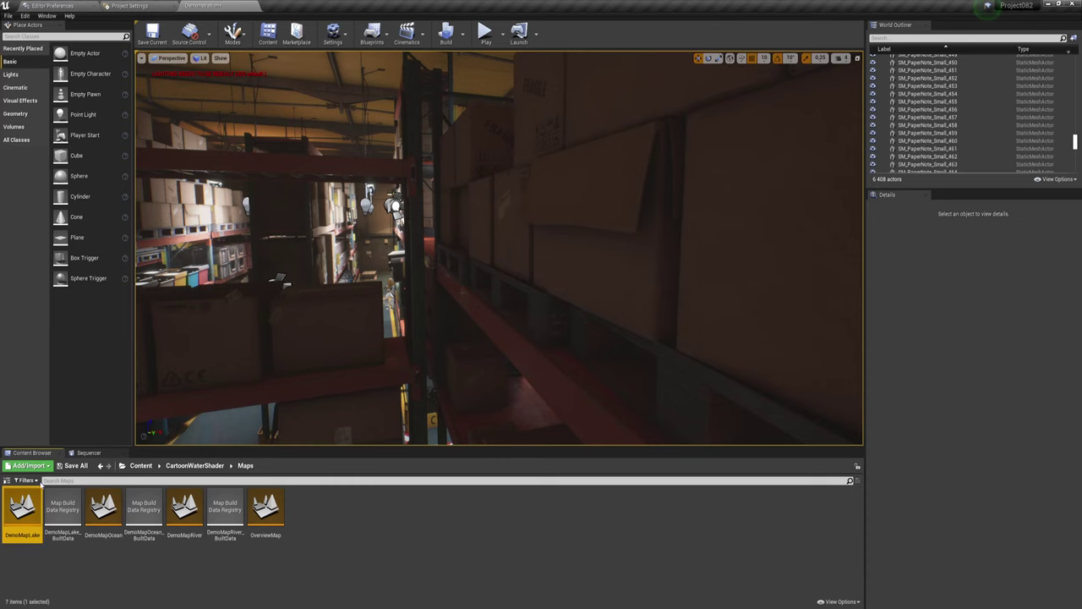
double_click(20, 505)
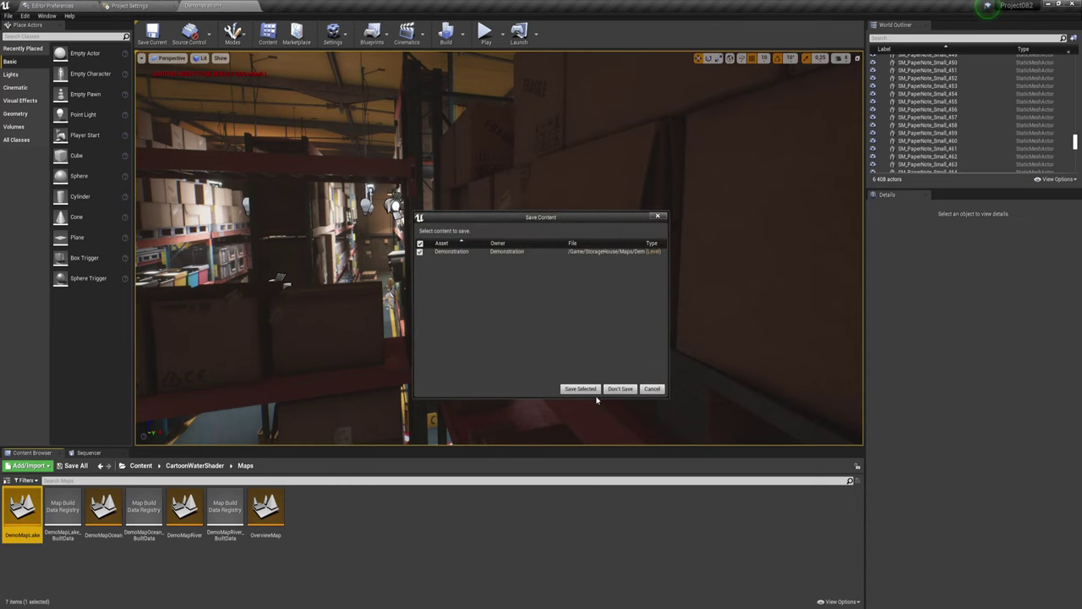
click(618, 389)
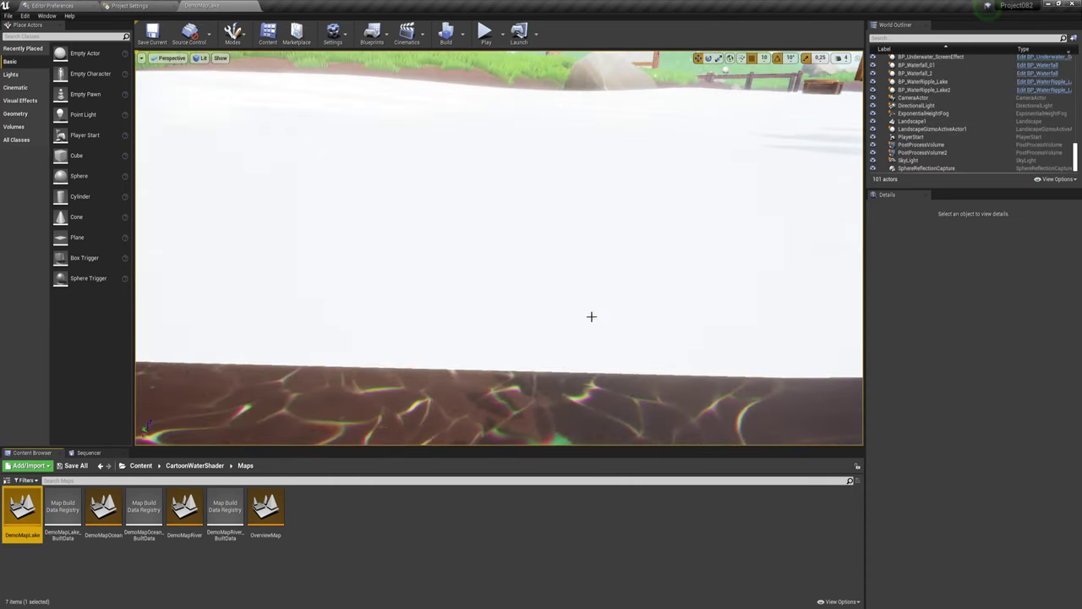
right_drag(590, 316, 591, 279)
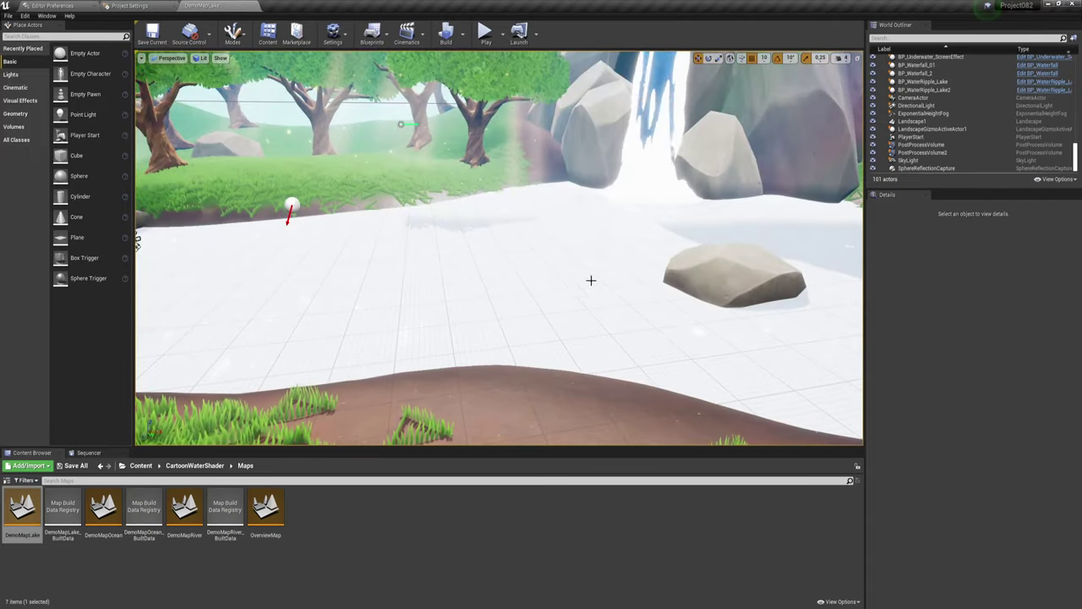
click(485, 31)
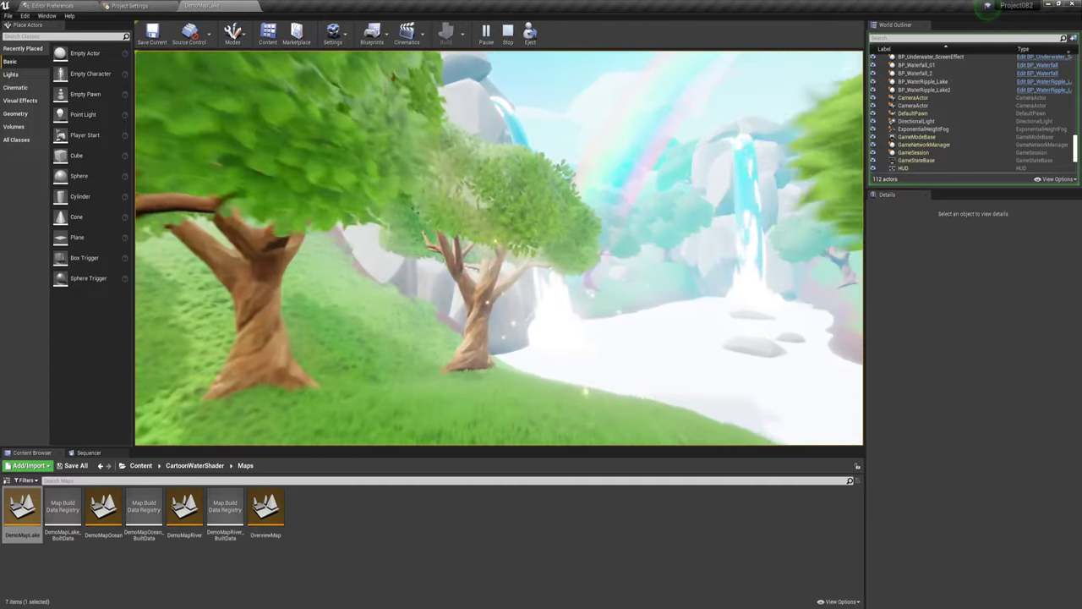
key(Escape)
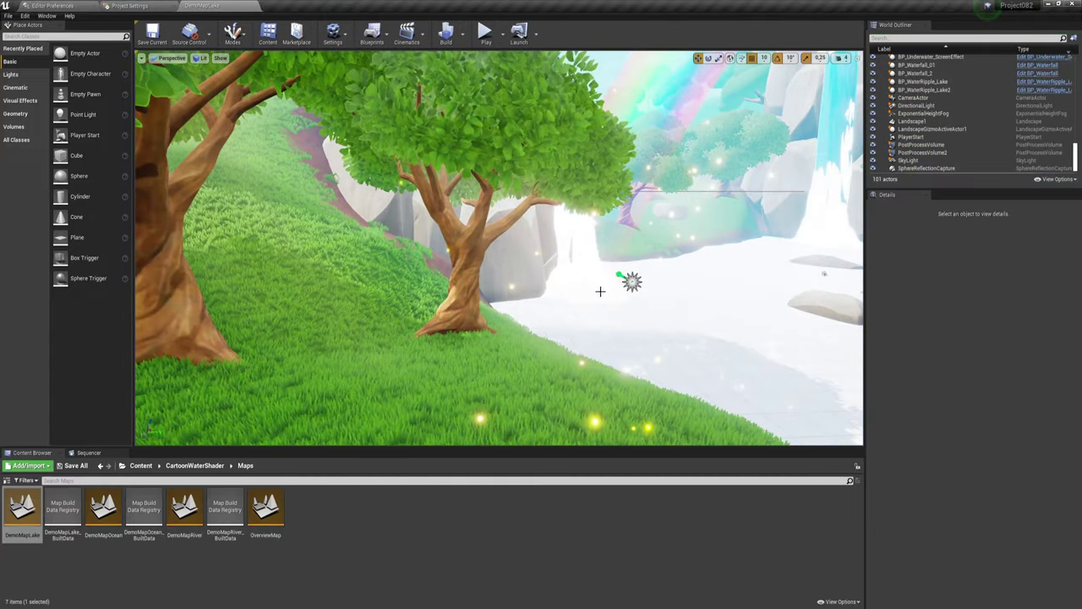
Frame BP_LightBeam4, select PS_Firefly3, and browse to its particle template asset
click(630, 280)
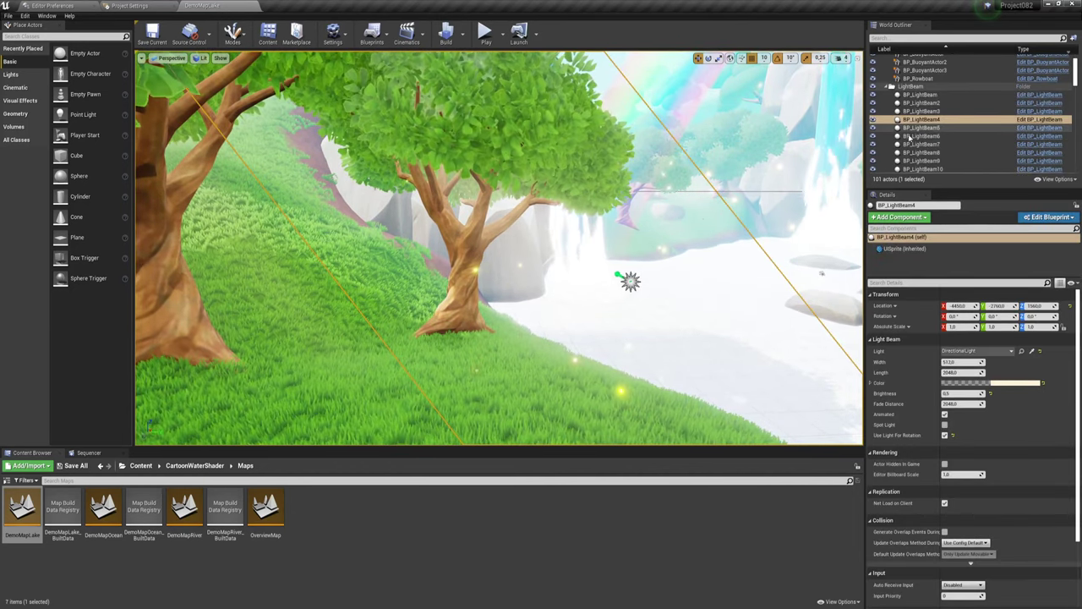
key(f)
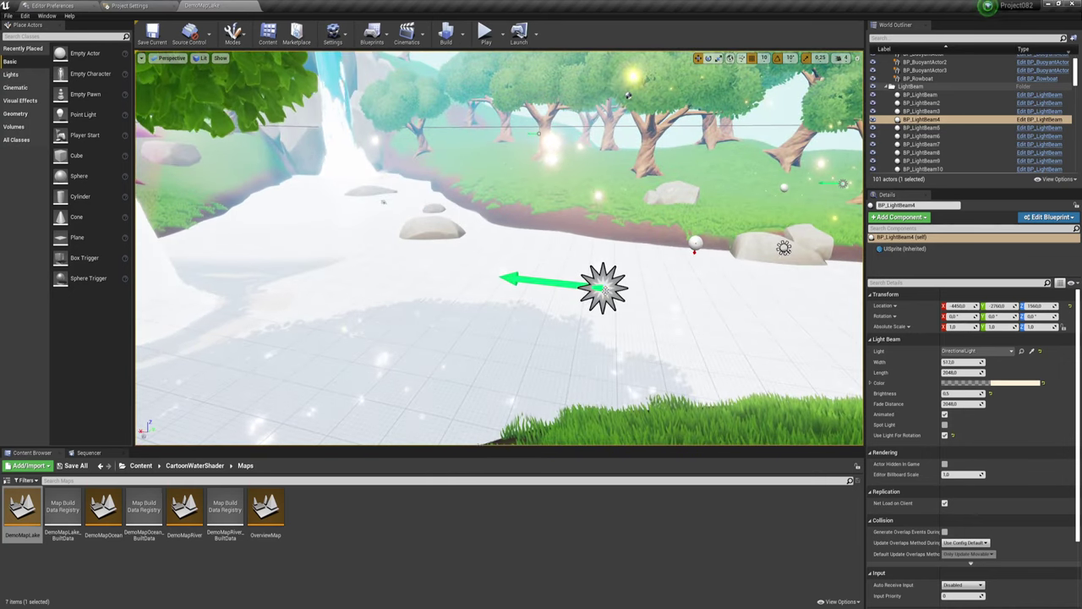
click(603, 288)
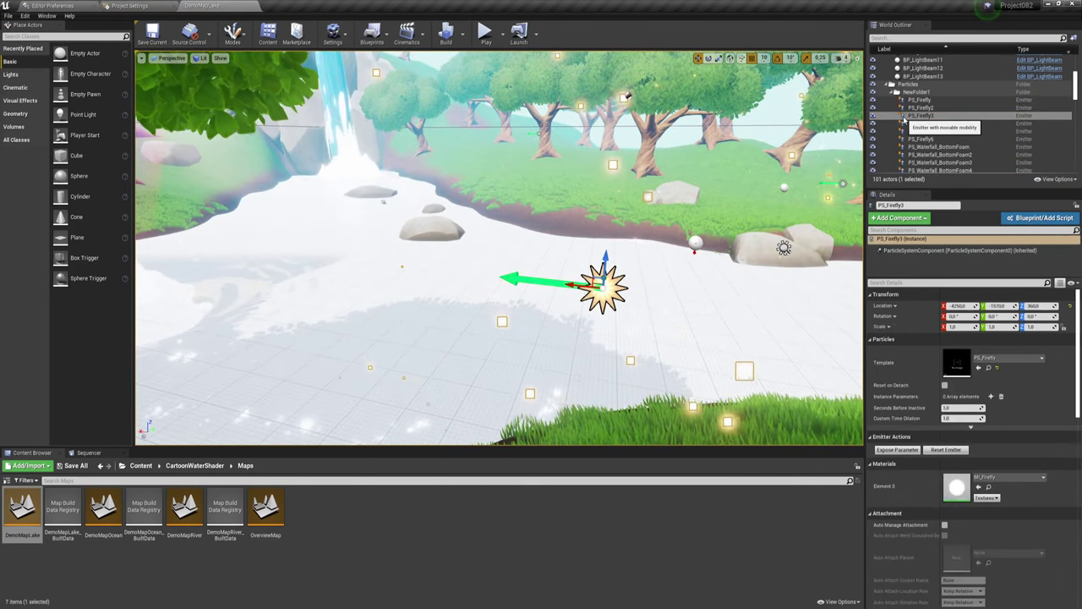
click(989, 367)
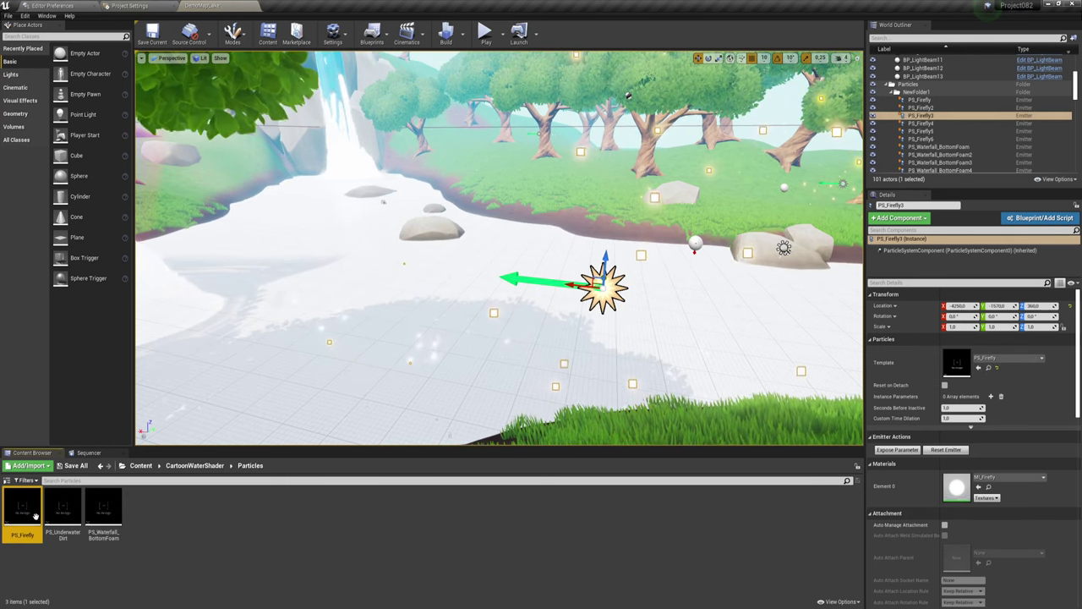
mouse_move(21, 510)
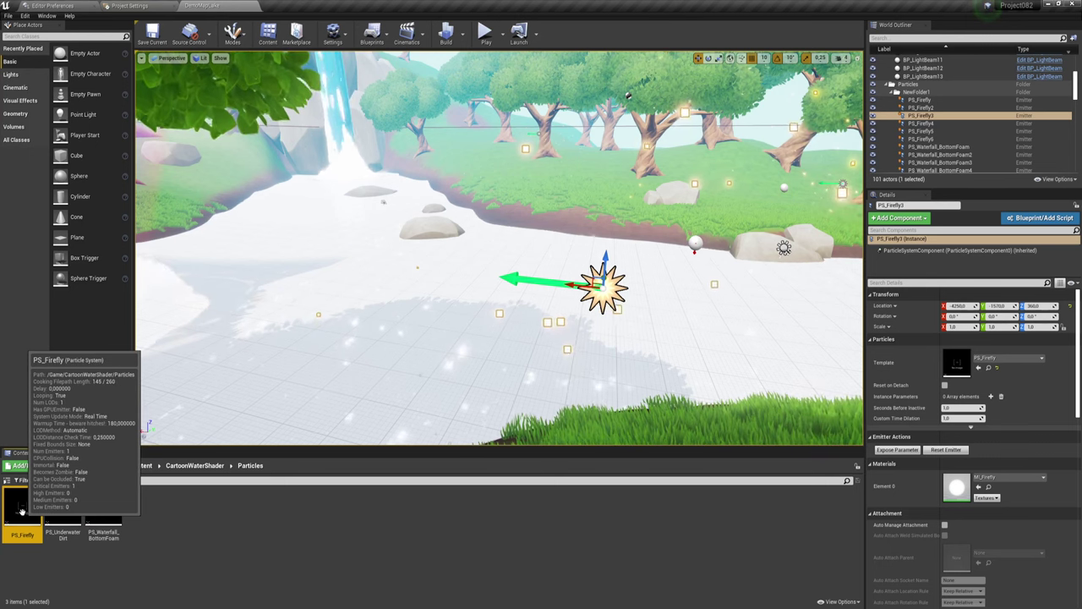
double_click(21, 510)
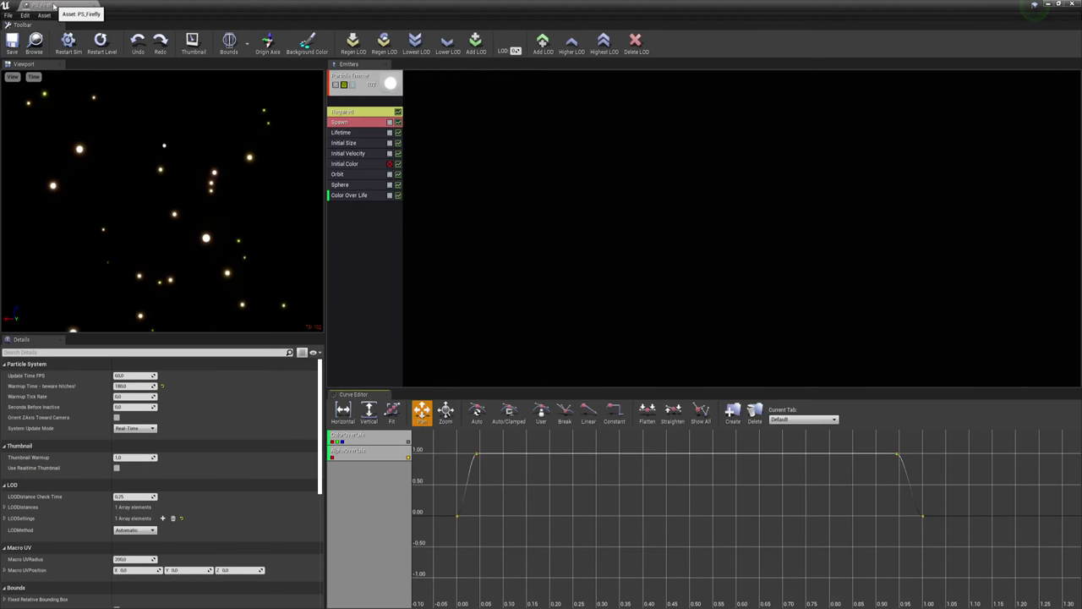
drag(98, 4, 320, 7)
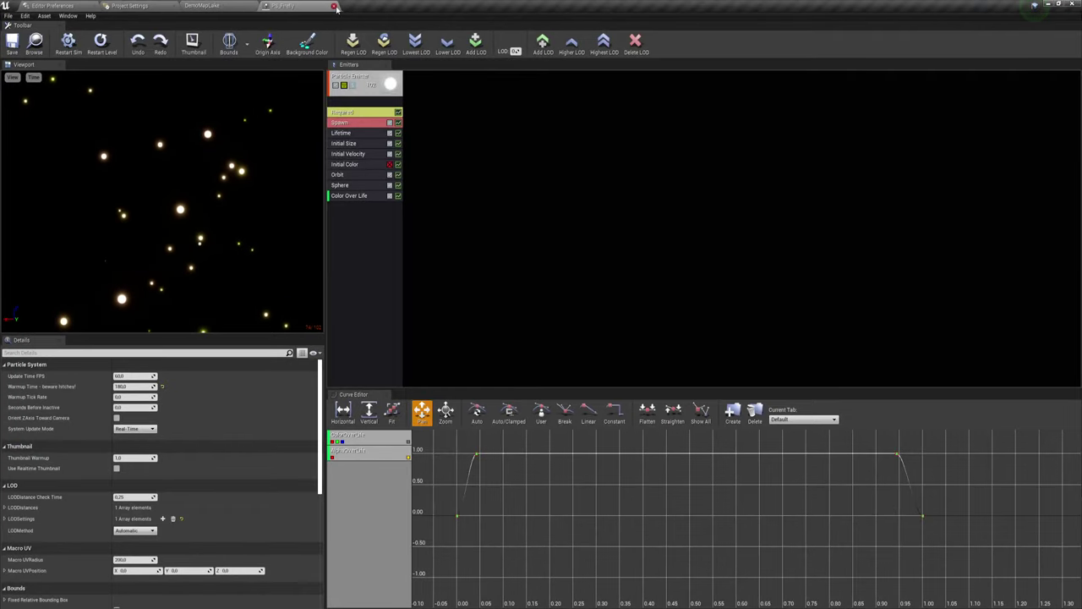
click(318, 5)
right_drag(542, 290, 548, 290)
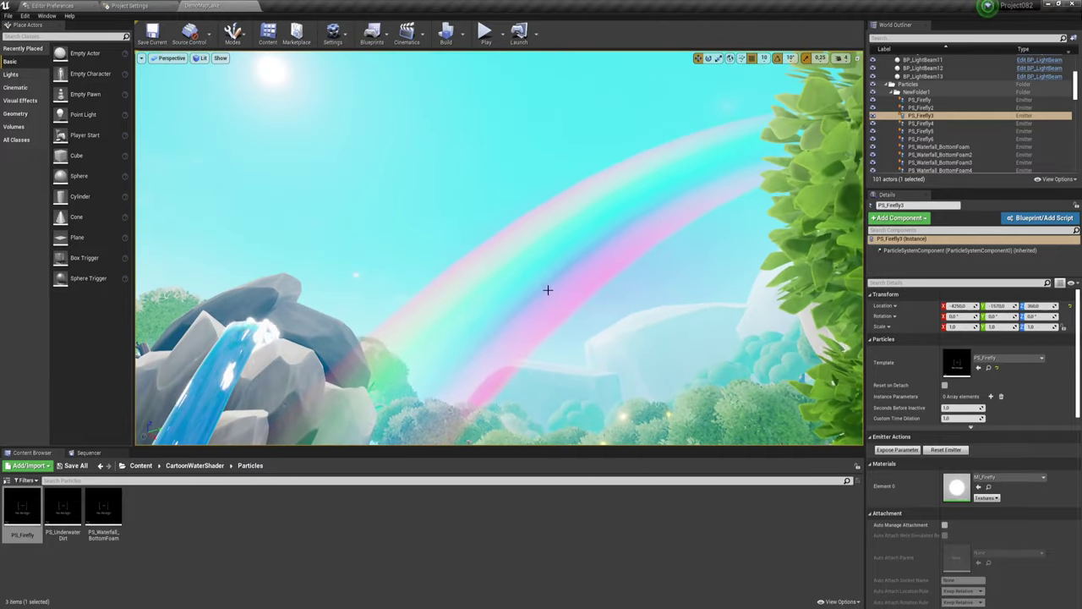
Select SM_Rainbow and browse to its static mesh and MI_Rainbow material assets
click(548, 290)
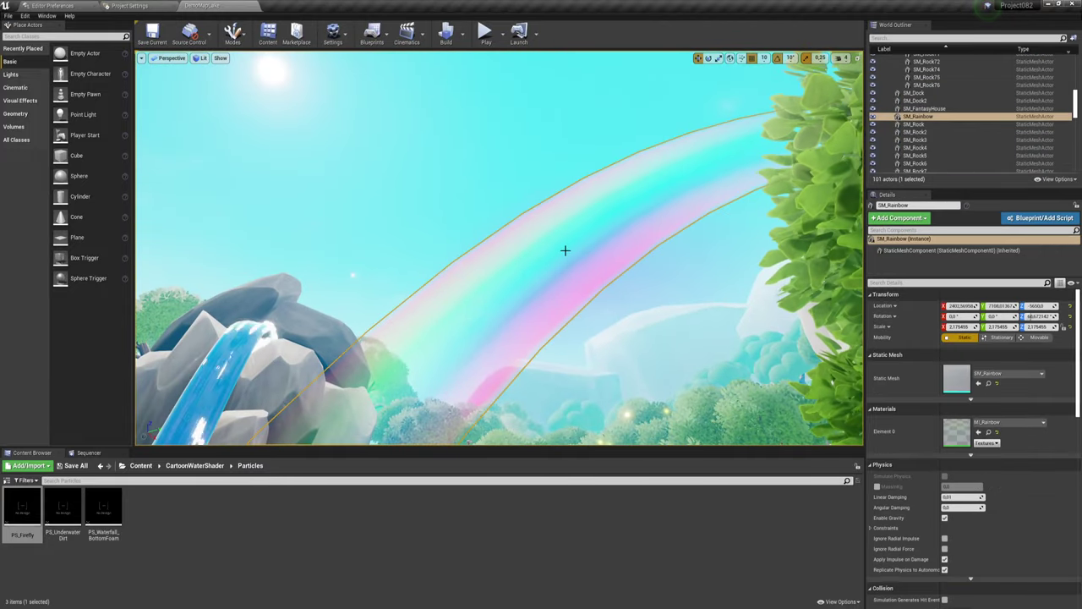
right_drag(519, 381, 519, 381)
right_drag(577, 280, 577, 280)
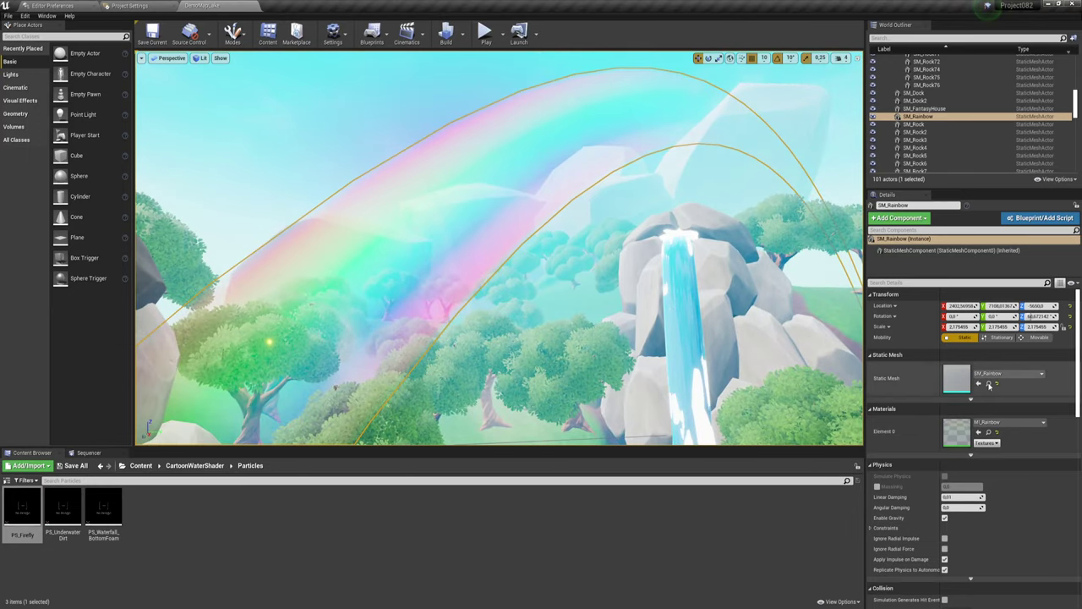
click(988, 383)
mouse_move(26, 519)
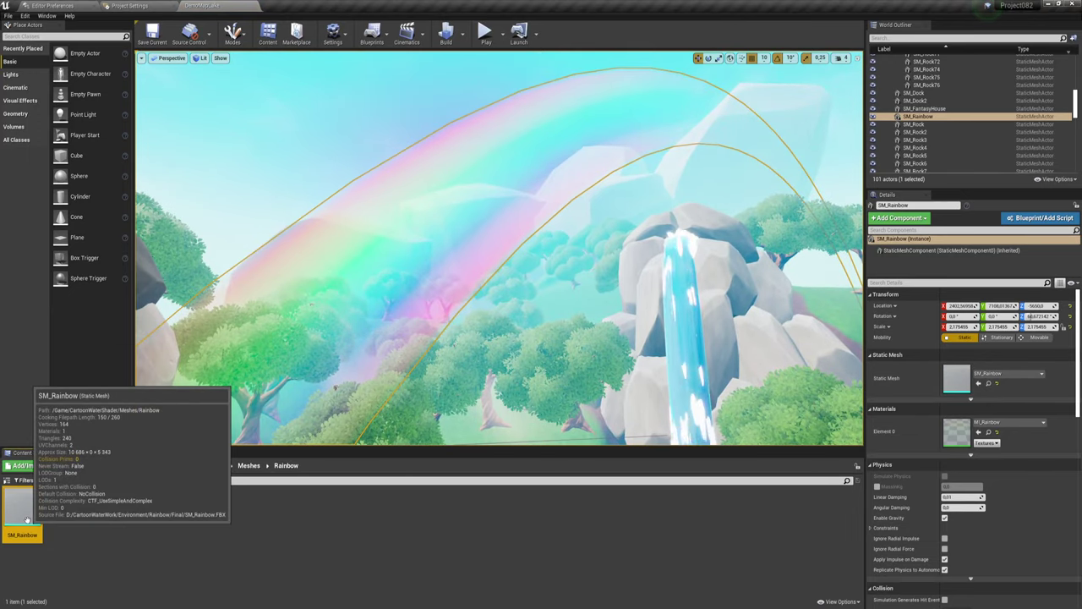
right_drag(499, 253, 586, 269)
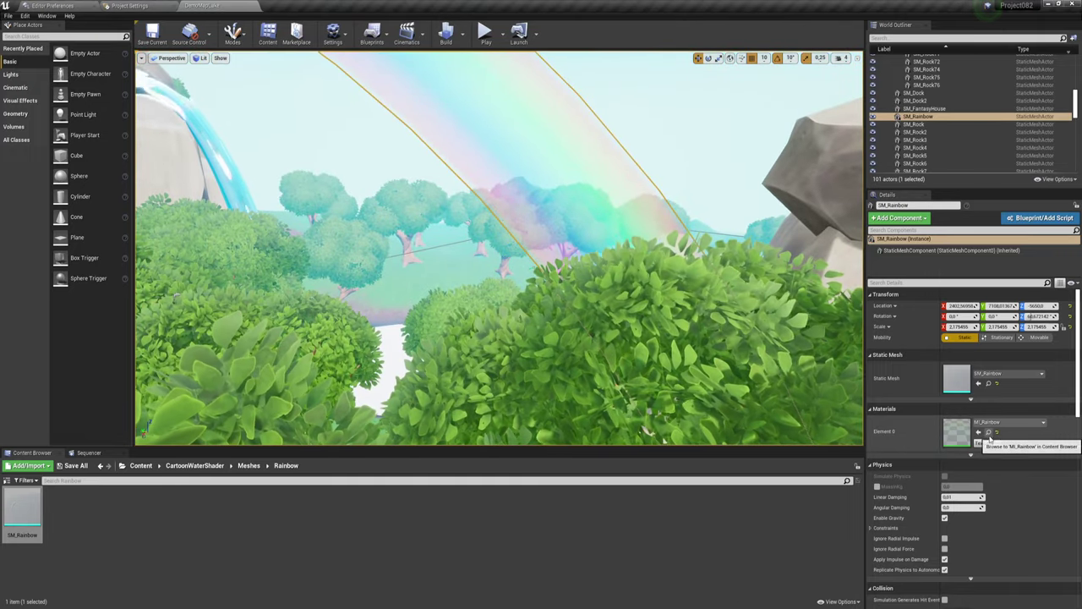
click(988, 432)
double_click(222, 511)
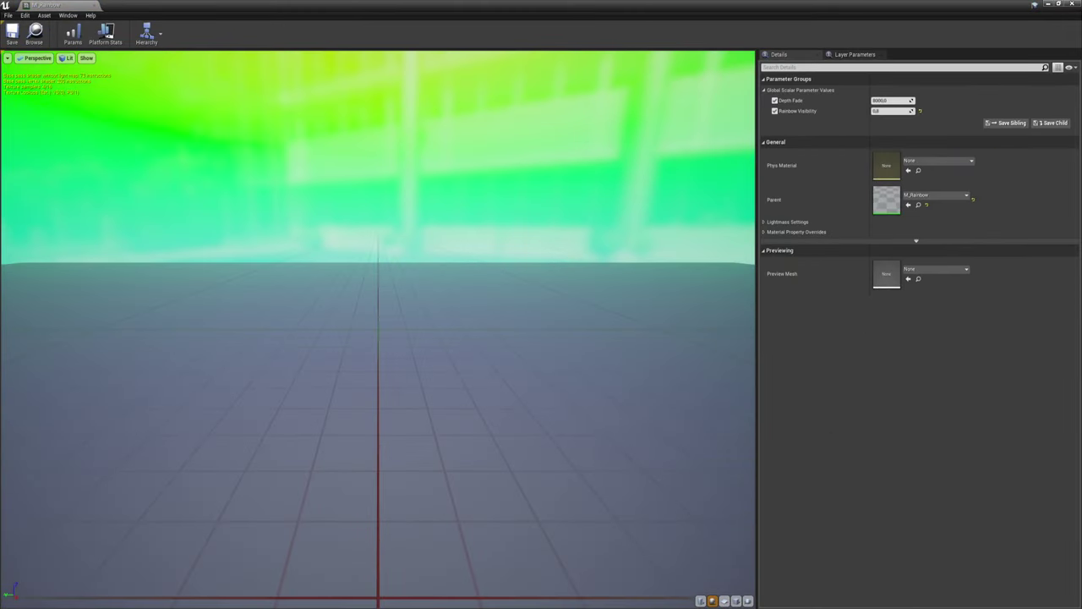
scroll(274, 97, down, 3)
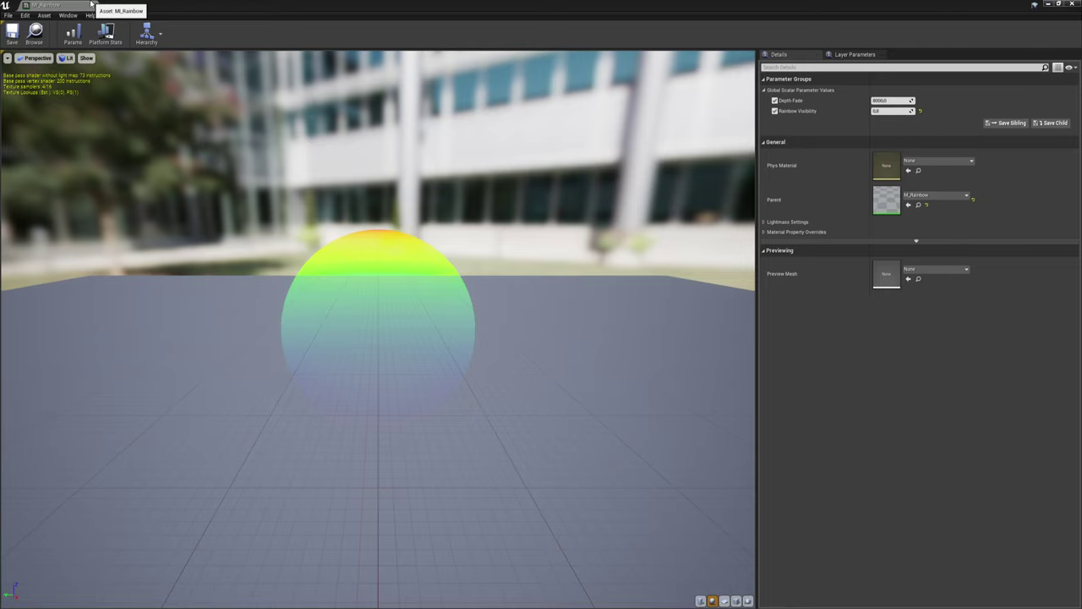
click(114, 5)
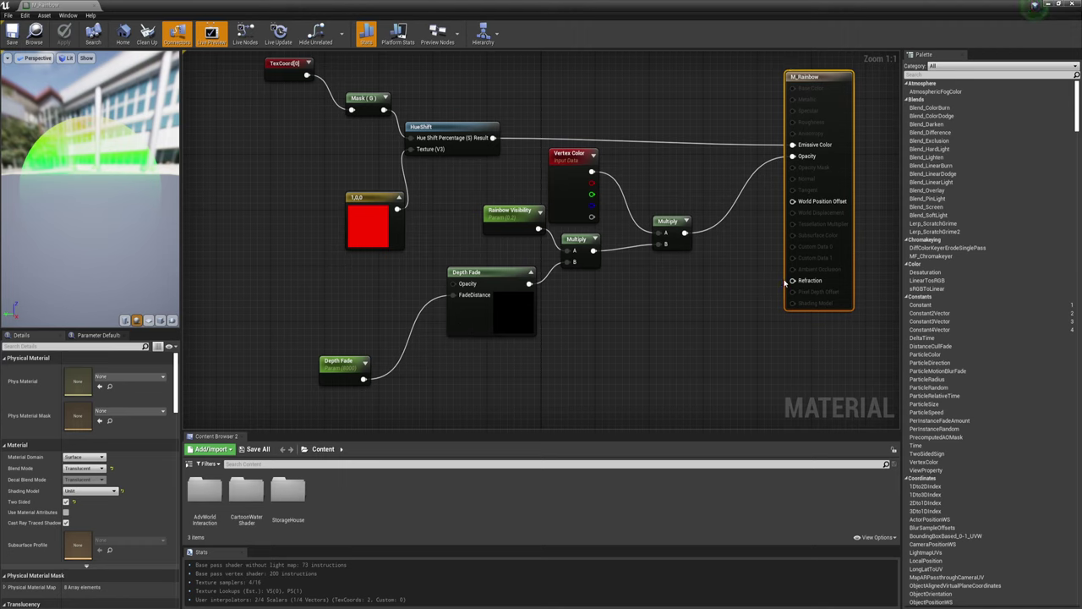
click(95, 6)
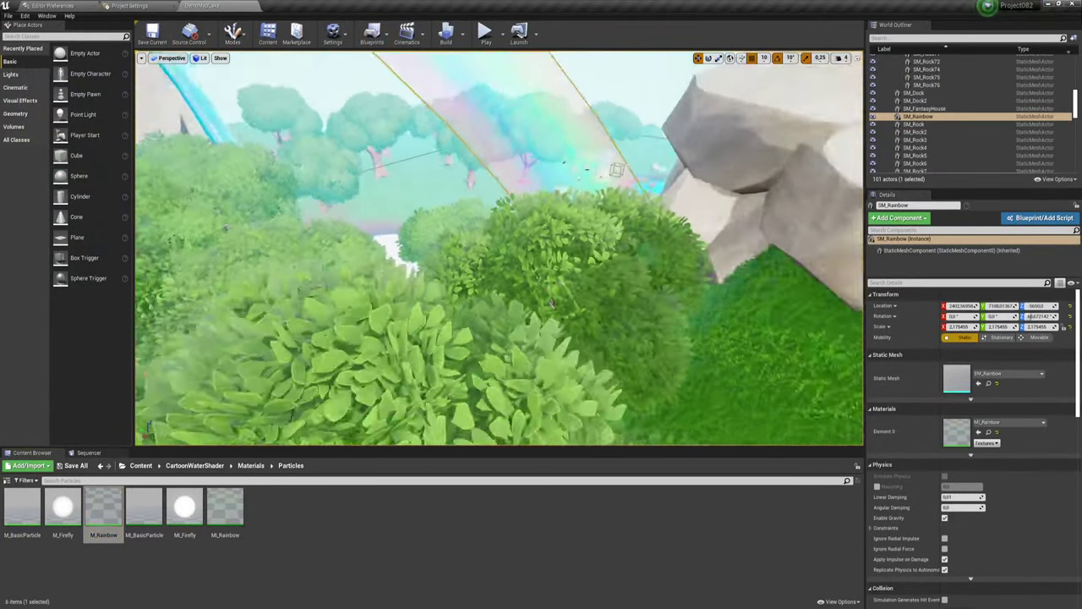
Fly through the foliage to a tree and frame the large rock SM_Rock54
right_drag(552, 301, 423, 305)
click(464, 268)
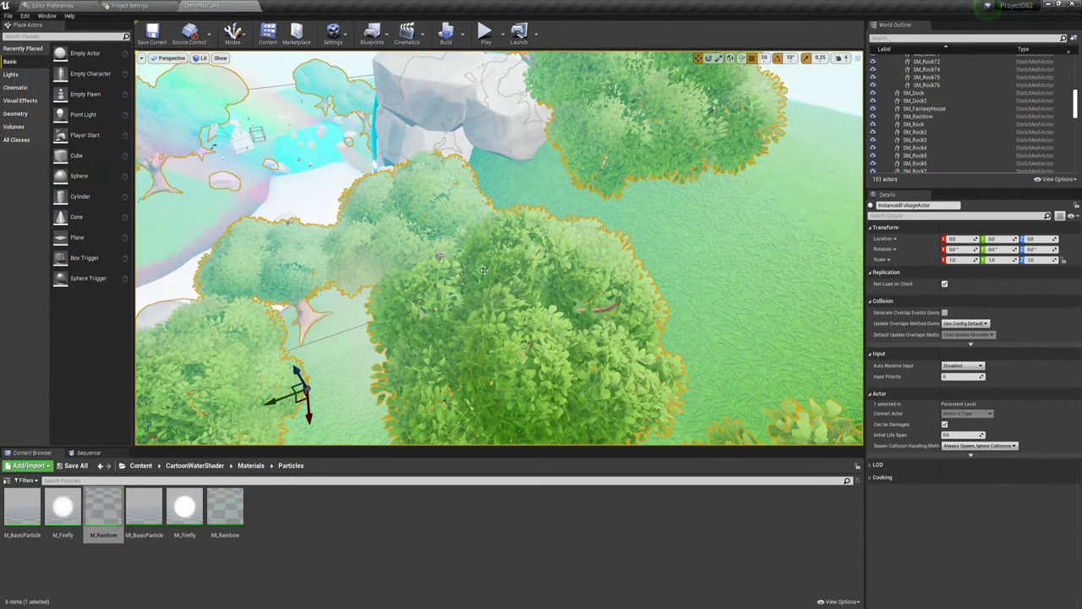
mouse_move(465, 269)
right_down()
mouse_move(439, 279)
mouse_move(461, 254)
mouse_move(457, 262)
right_up()
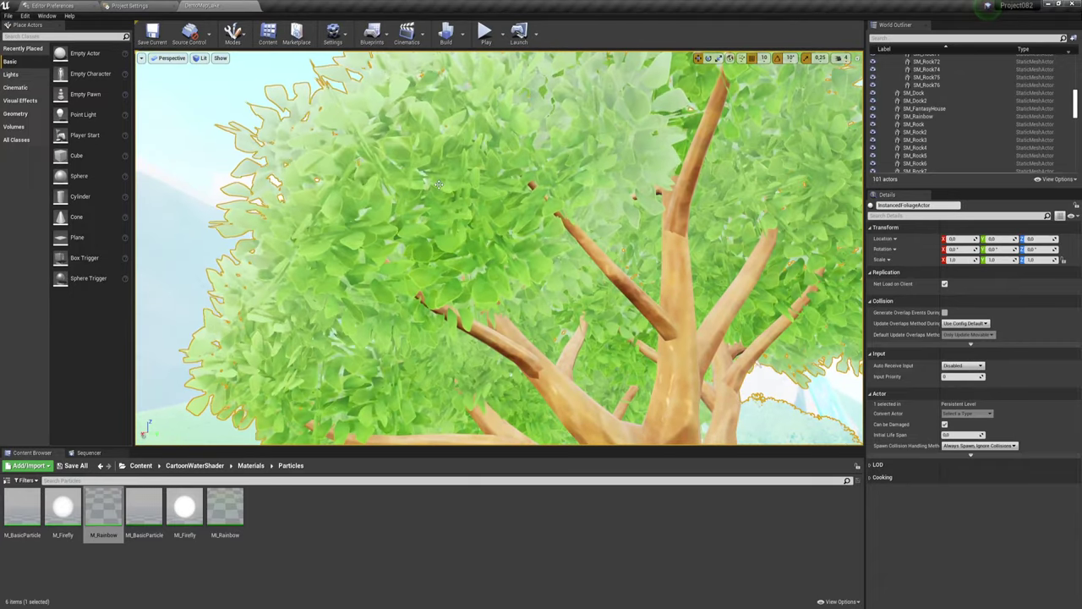
right_drag(461, 181, 456, 190)
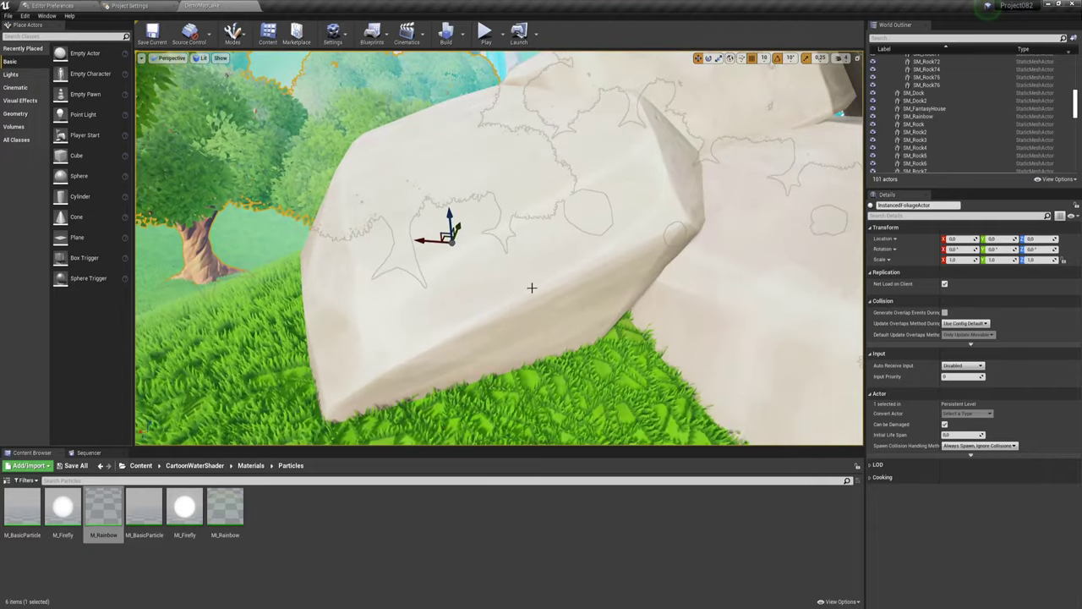
click(531, 288)
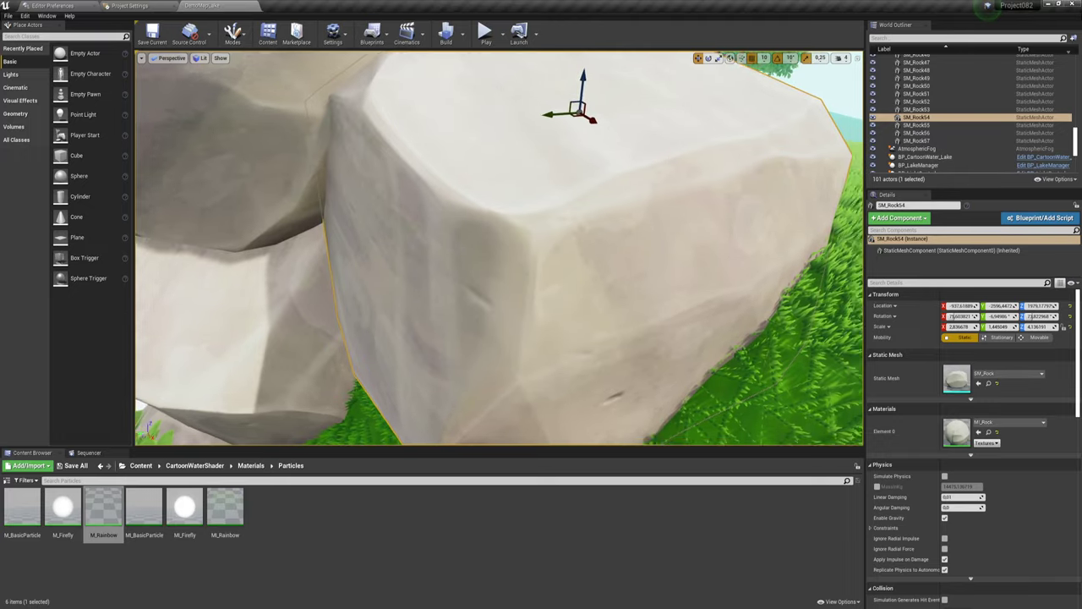
key(f)
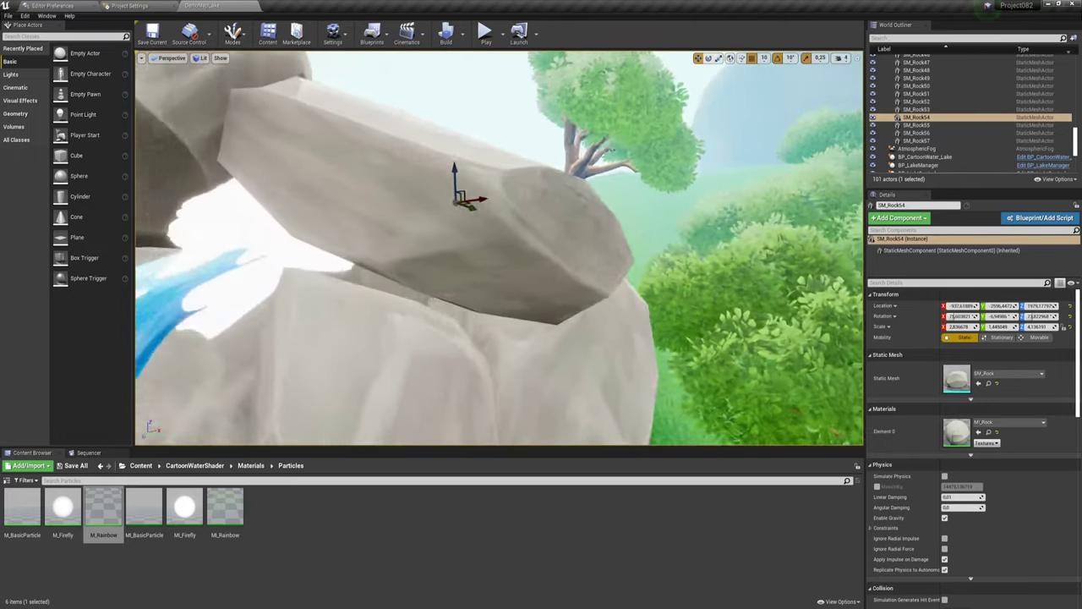
Focus on the waterfall actor, then sweep the view across the valley toward the house
alt+drag(522, 239, 522, 239)
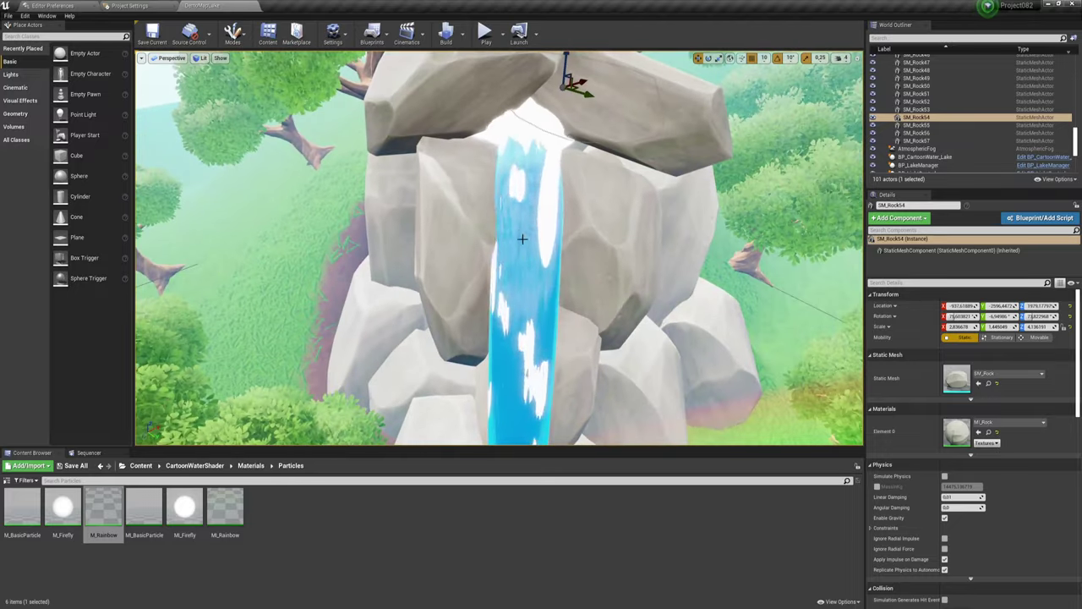
click(521, 240)
key(f)
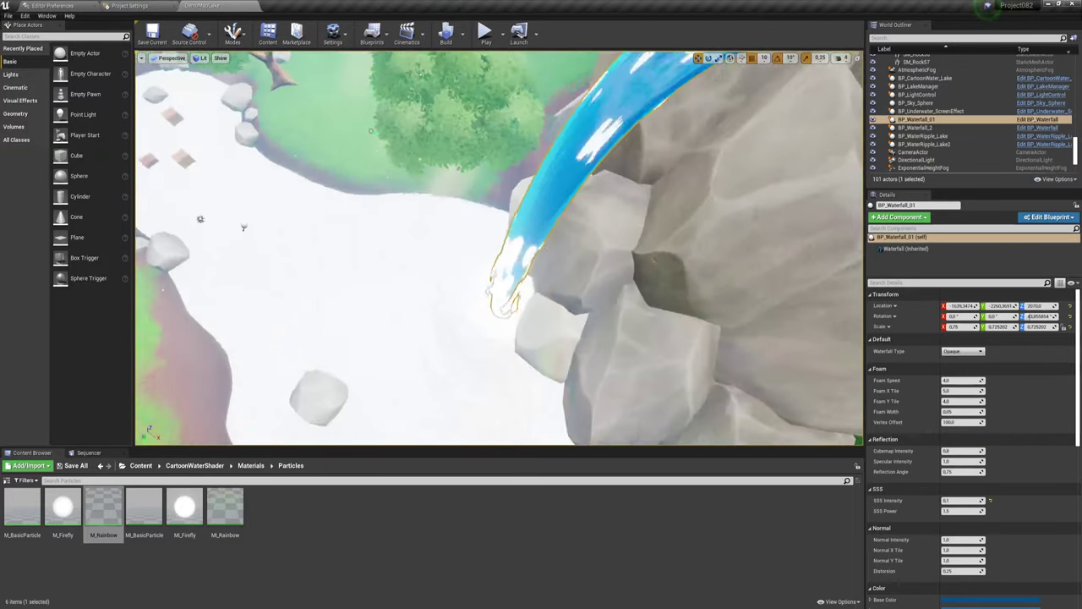
alt+drag(244, 227, 244, 228)
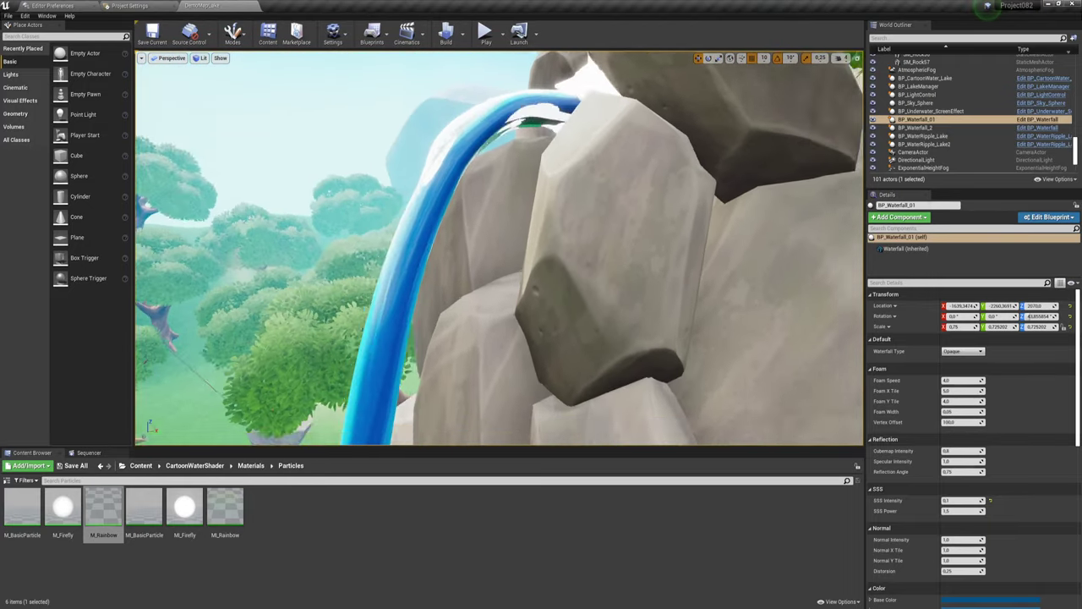
right_drag(431, 332, 592, 331)
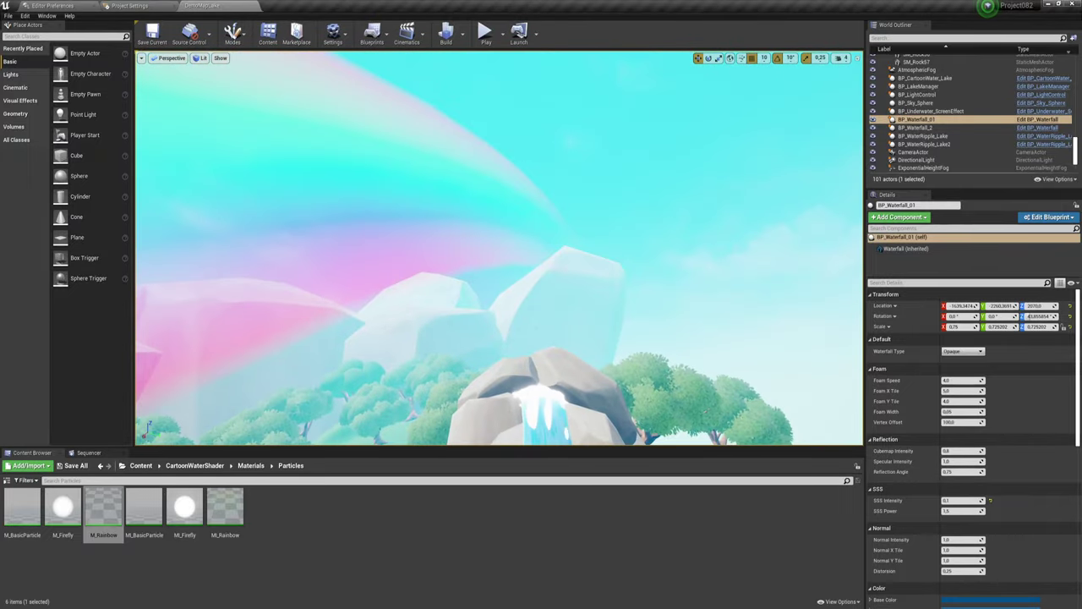
right_drag(592, 331, 591, 380)
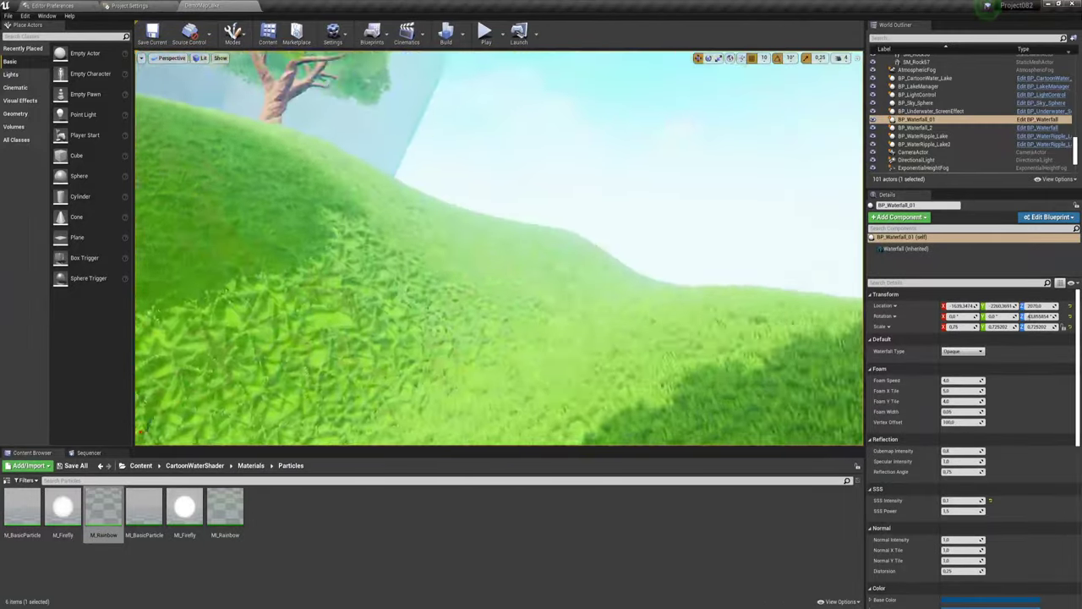
mouse_move(592, 381)
right_down()
mouse_move(574, 338)
mouse_move(584, 372)
right_up()
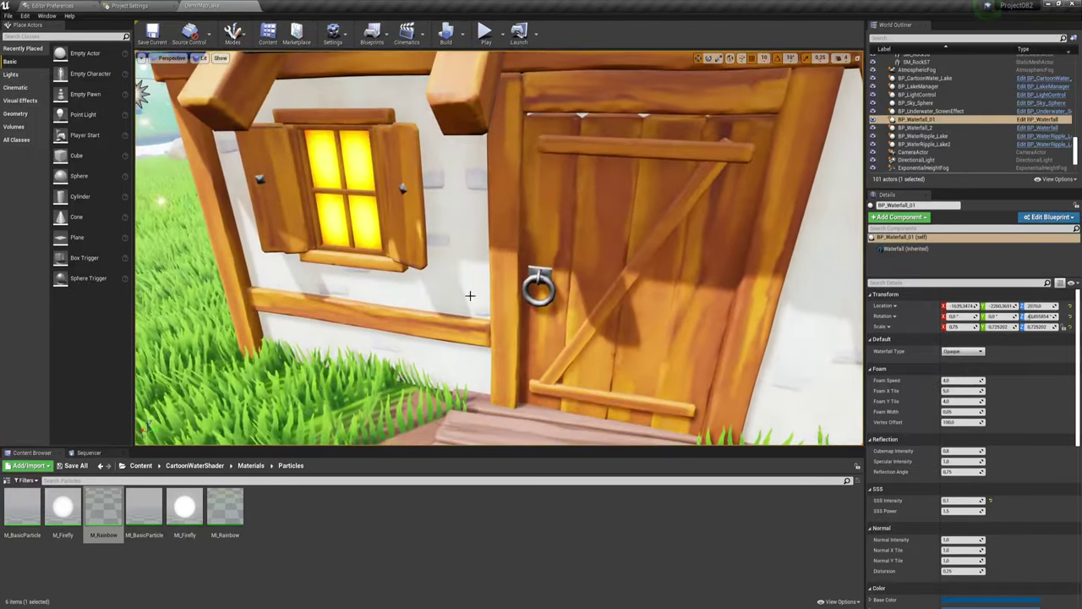
Select the SM_FantasyHouse, SM_Dock and BP_Rowboat in the lake viewport to inspect them
click(512, 252)
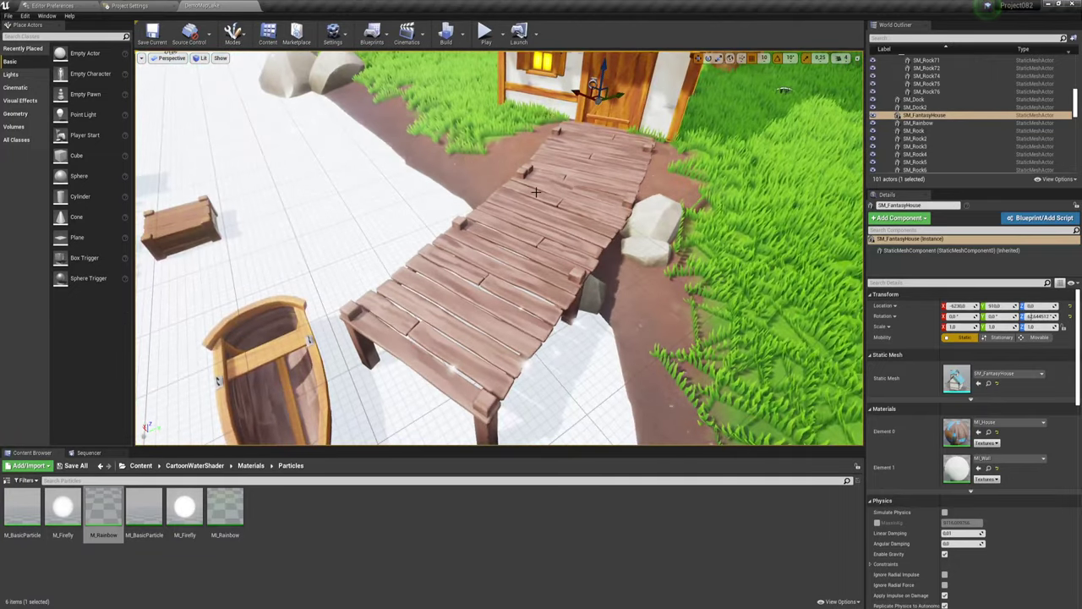
click(535, 192)
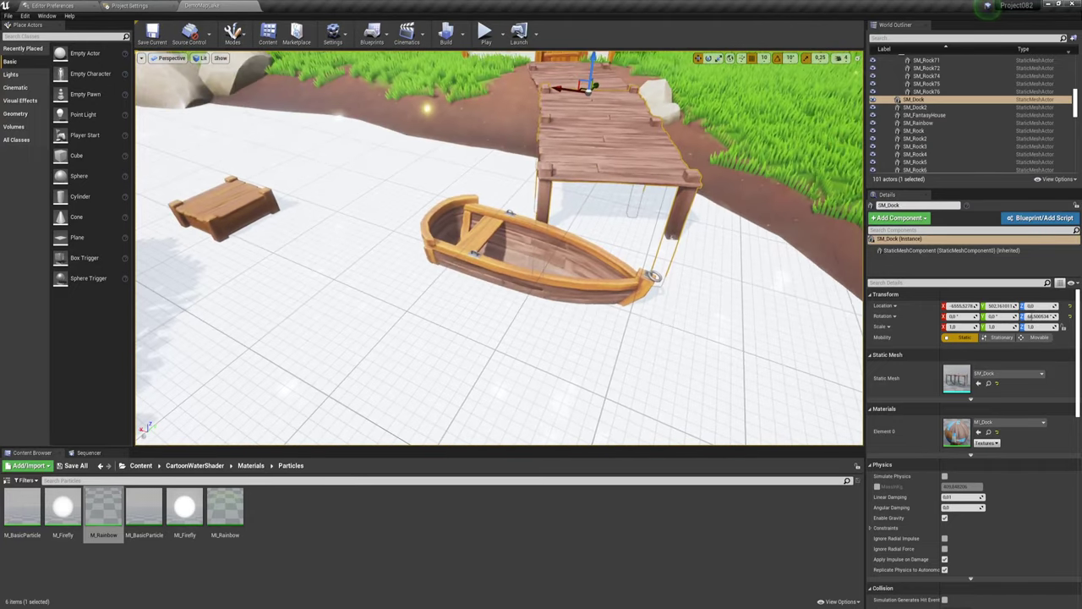
click(479, 240)
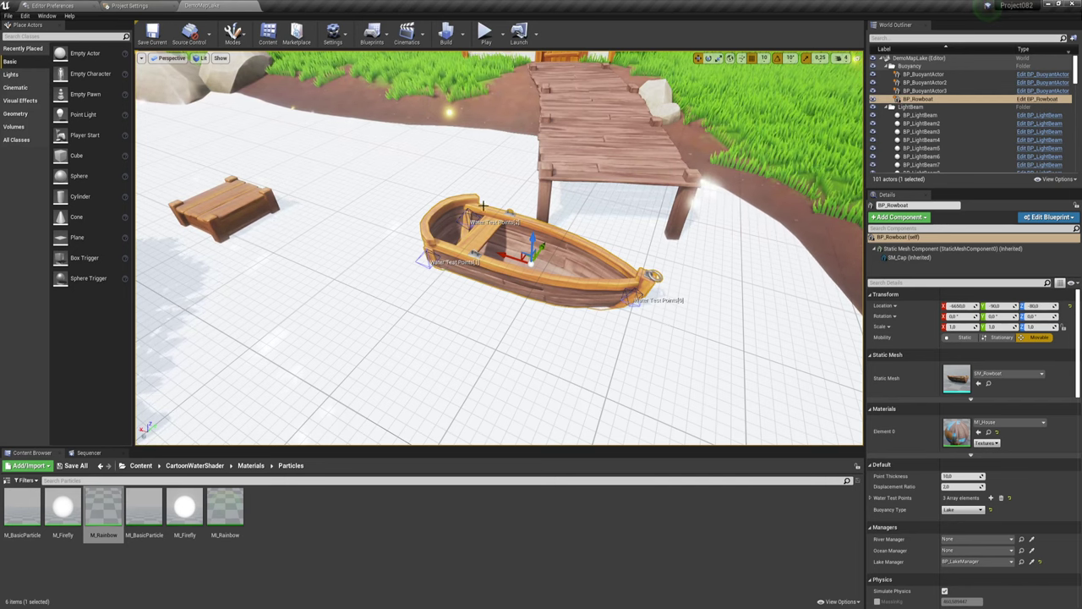
Focus on a floating BP_BuoyantActor crate and orbit around its water test points
right_drag(500, 236, 640, 142)
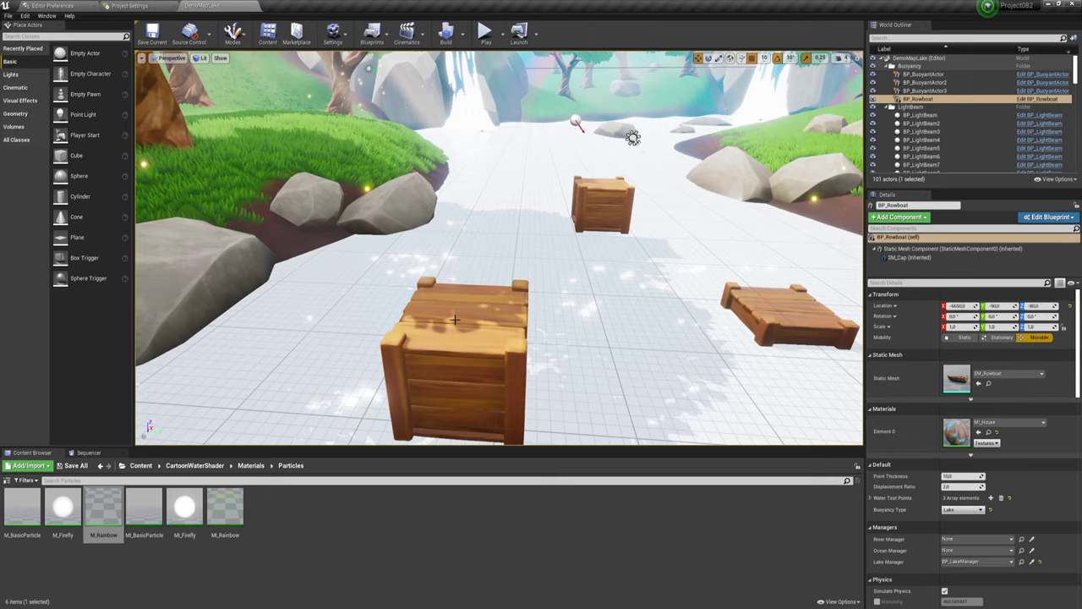
click(457, 355)
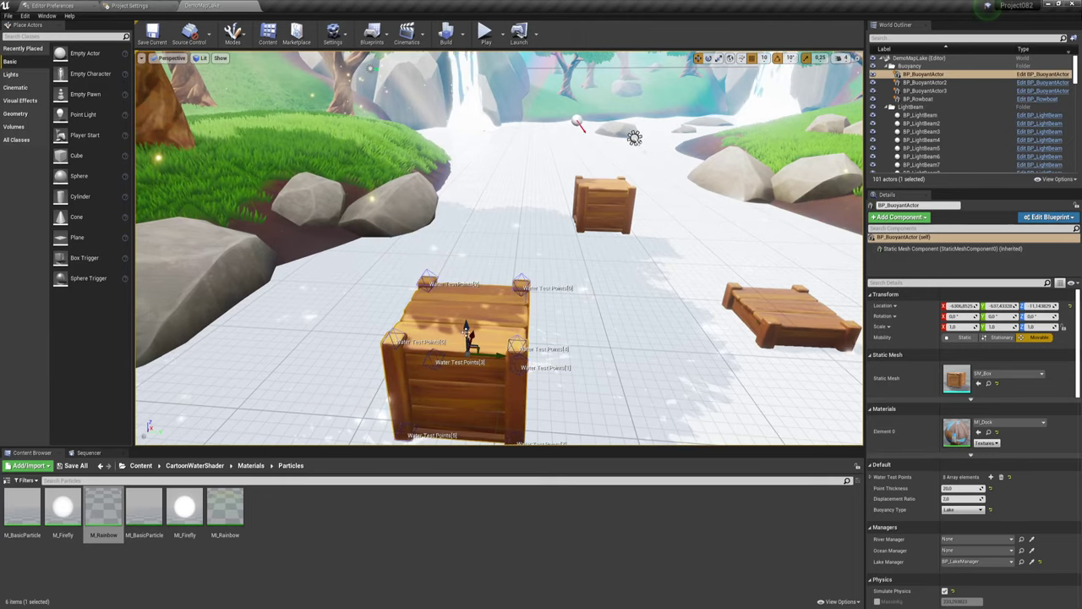
right_drag(457, 355, 507, 338)
key(f)
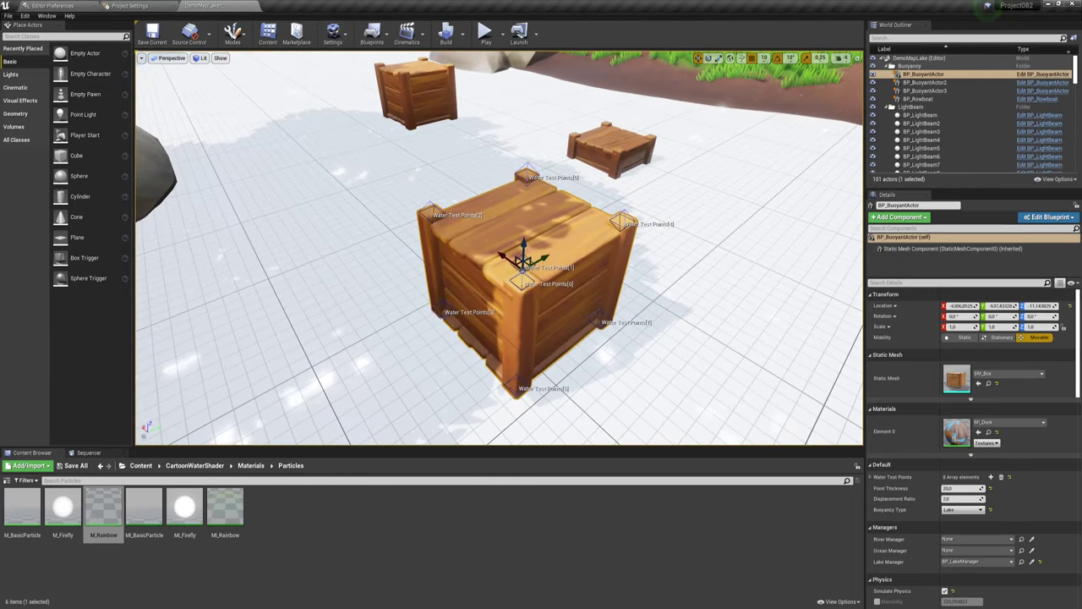
mouse_move(498, 246)
right_down()
mouse_move(406, 212)
mouse_move(393, 332)
mouse_move(380, 327)
right_up()
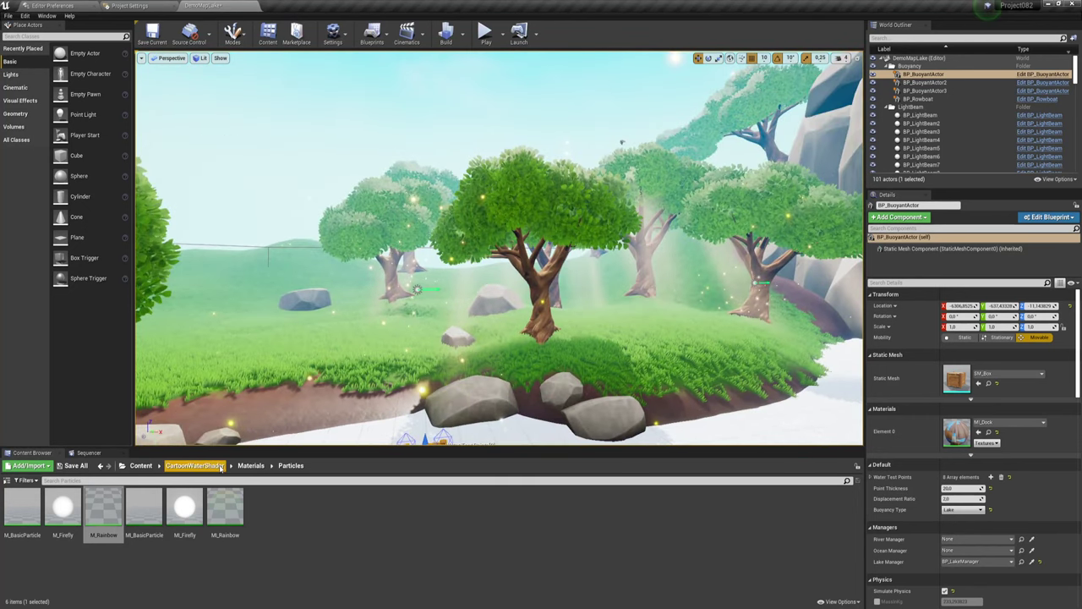
Load DemoMapOcean from CartoonWaterShader > Maps, choosing Don't Save for the lake map
click(250, 464)
click(195, 464)
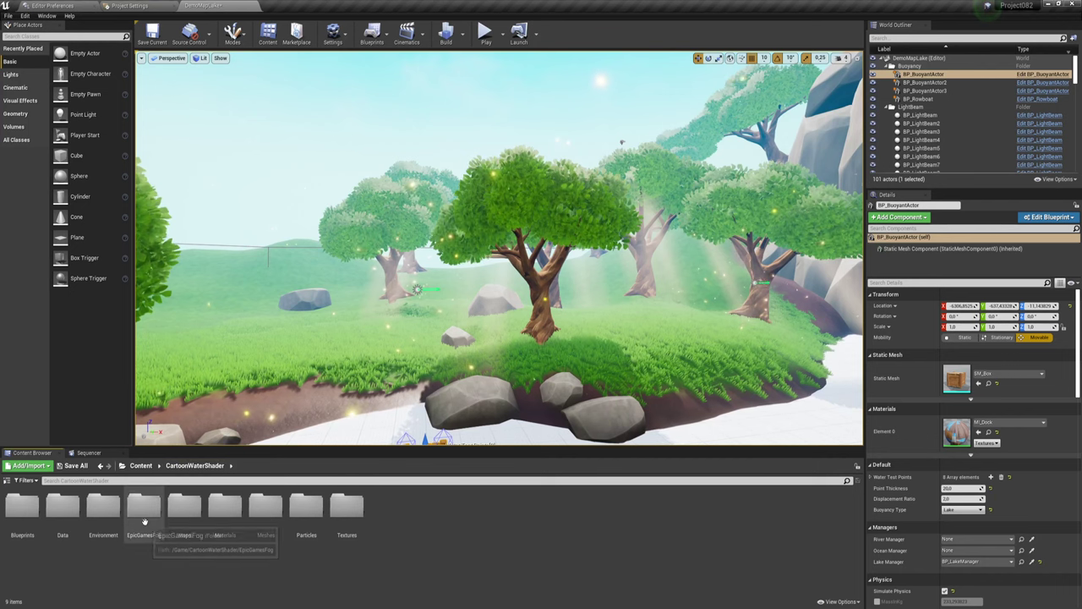
double_click(186, 511)
double_click(103, 510)
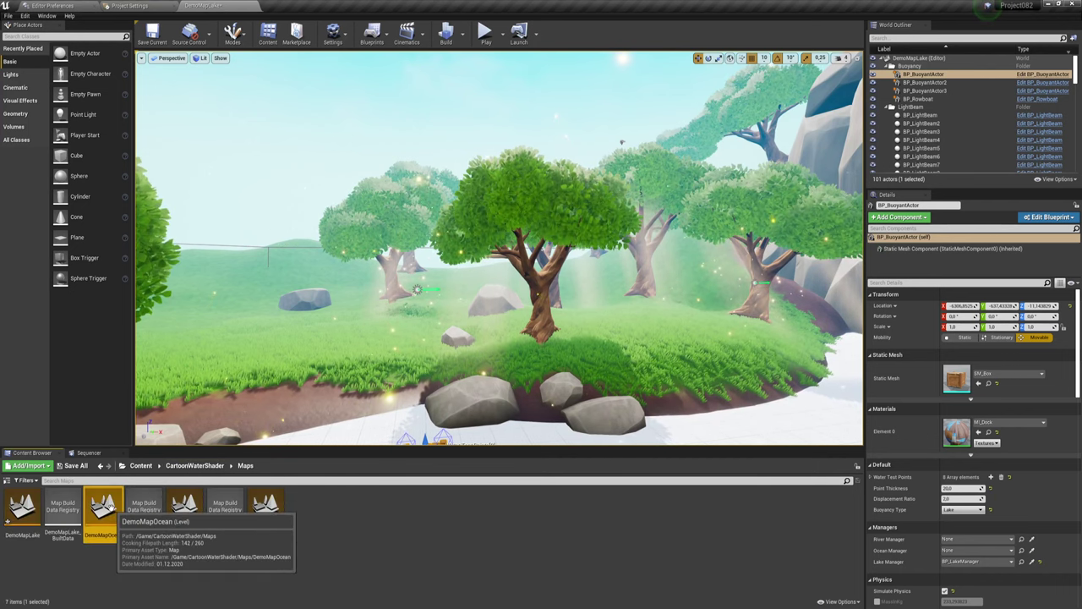
click(620, 389)
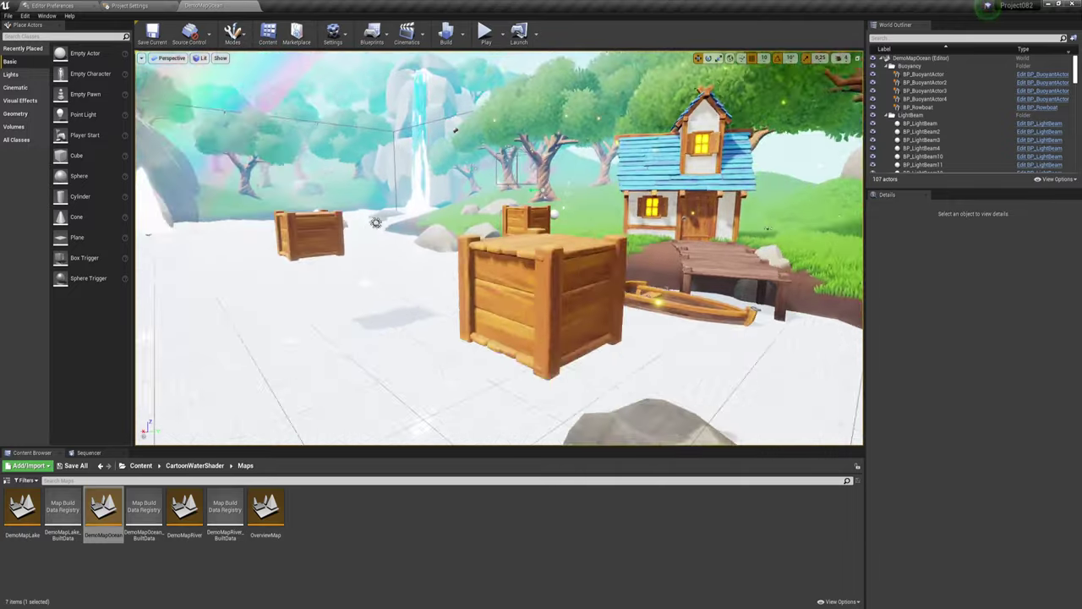
Fly around the ocean level over the rocks, far hills and water surface
right_drag(375, 221, 573, 352)
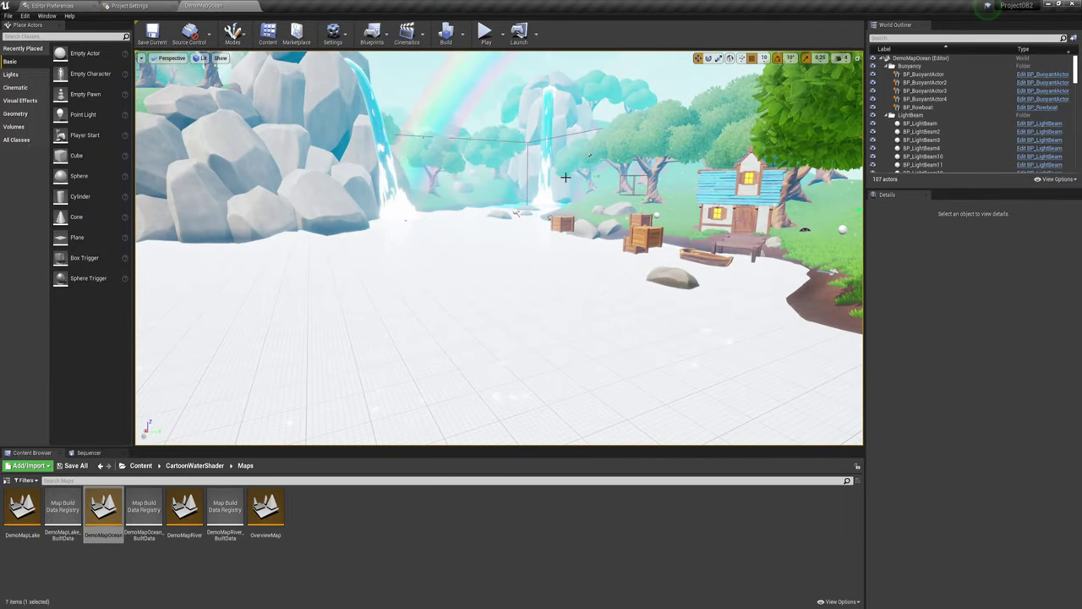
mouse_move(565, 174)
right_down()
mouse_move(440, 178)
mouse_move(396, 217)
mouse_move(416, 189)
mouse_move(473, 253)
mouse_move(448, 195)
mouse_move(524, 181)
right_up()
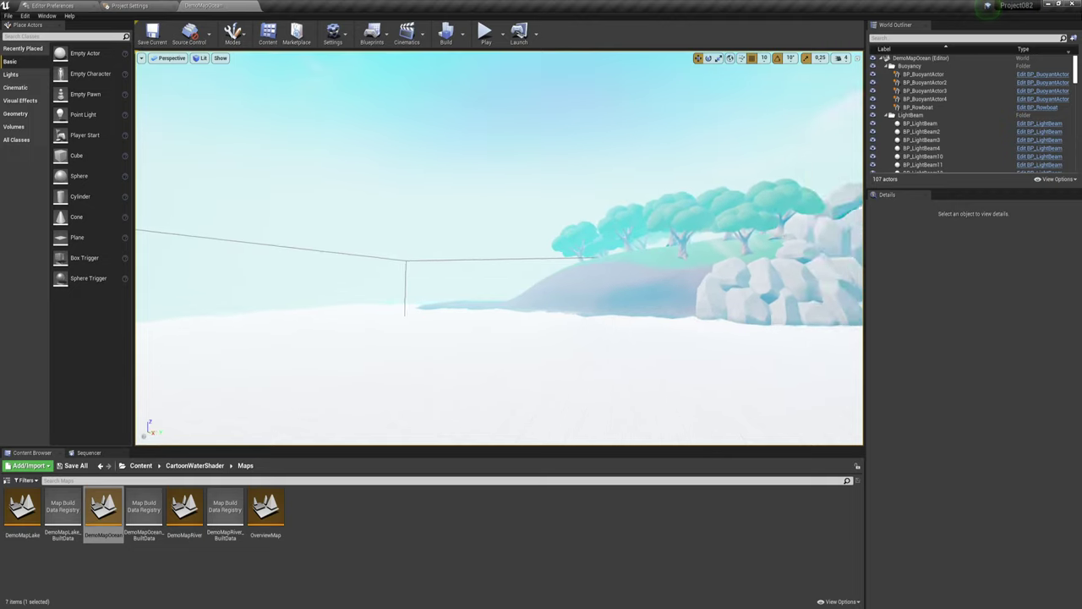
right_drag(524, 182, 473, 152)
right_drag(558, 363, 660, 359)
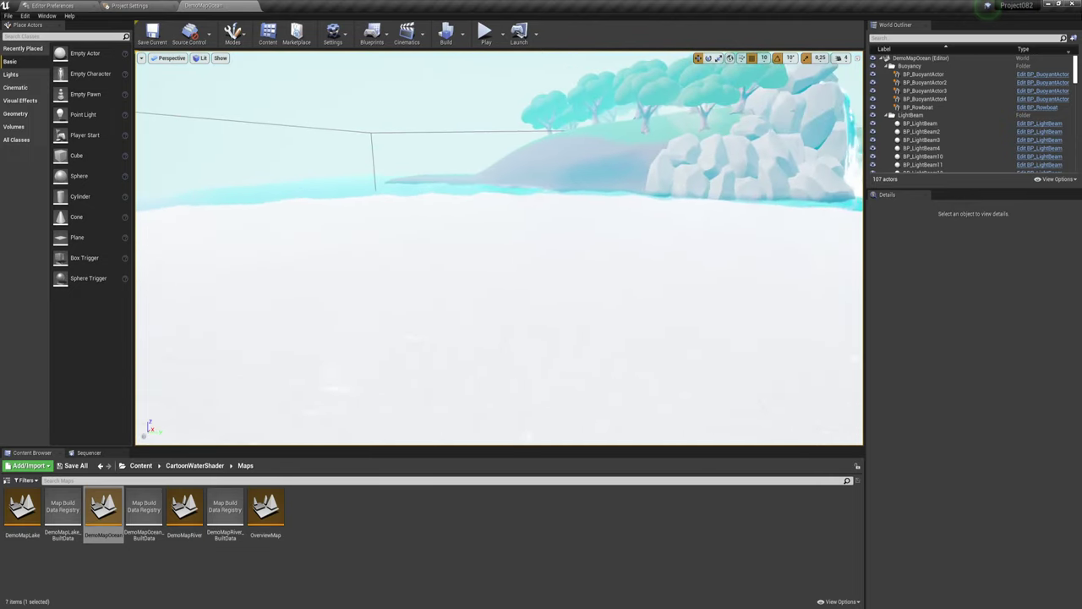
right_drag(549, 194, 448, 225)
right_drag(536, 277, 536, 339)
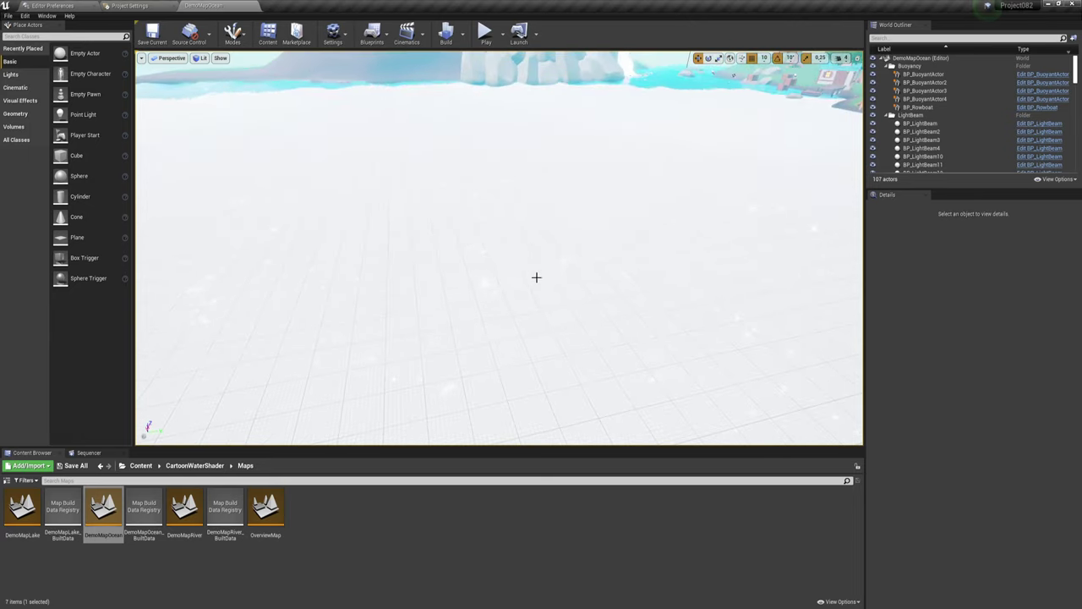
Open the DemoMapRiver level, closing the stray BuiltData editor first
double_click(209, 508)
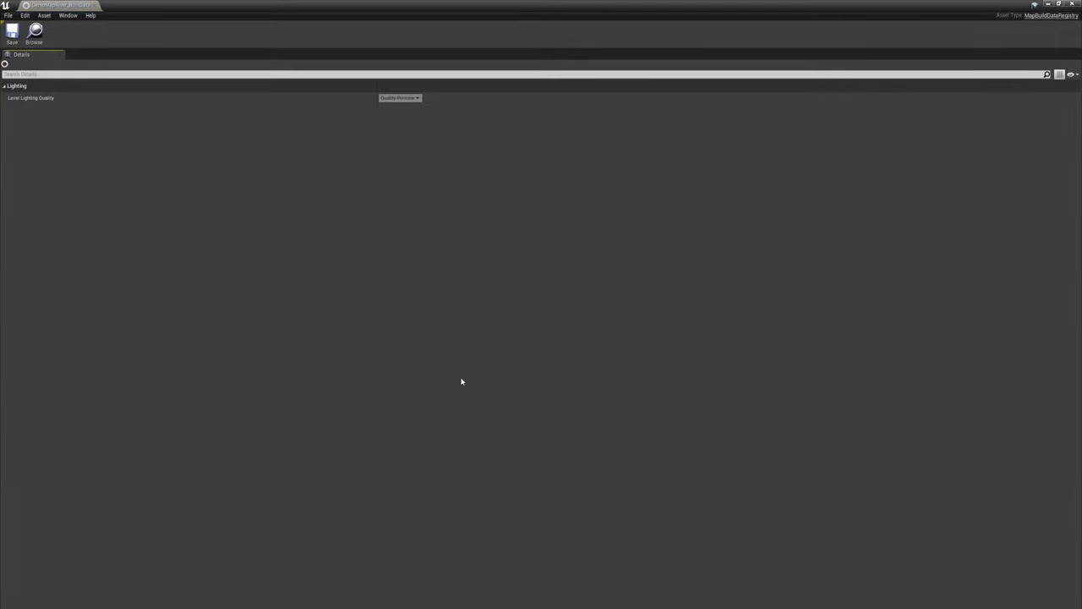
click(94, 5)
double_click(184, 507)
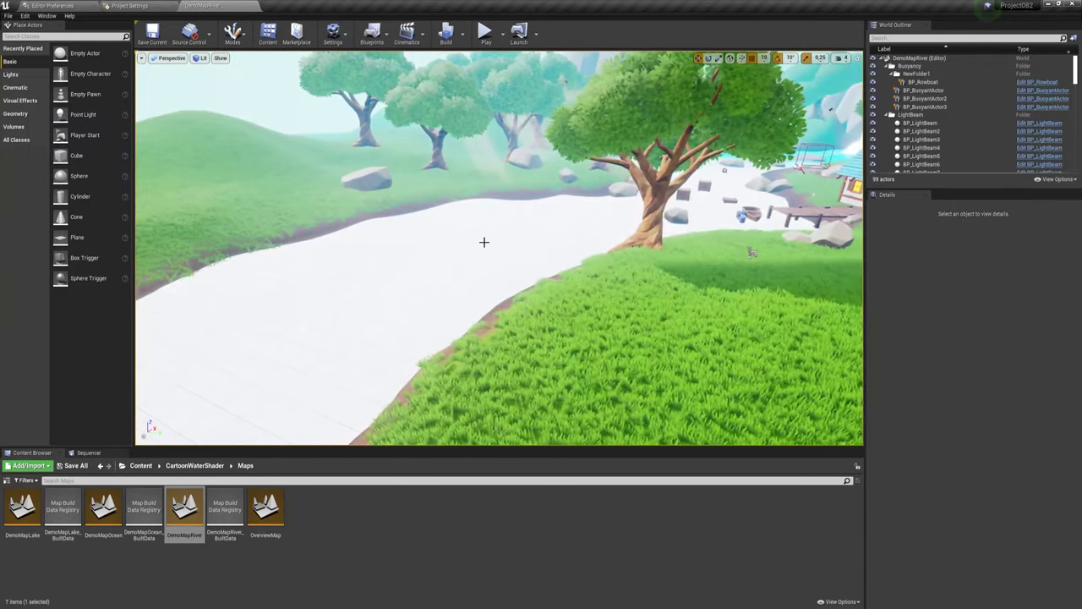
Frame BP_CartoonWater_RiverTool, drag one river spline point, then fly down along the river
click(478, 246)
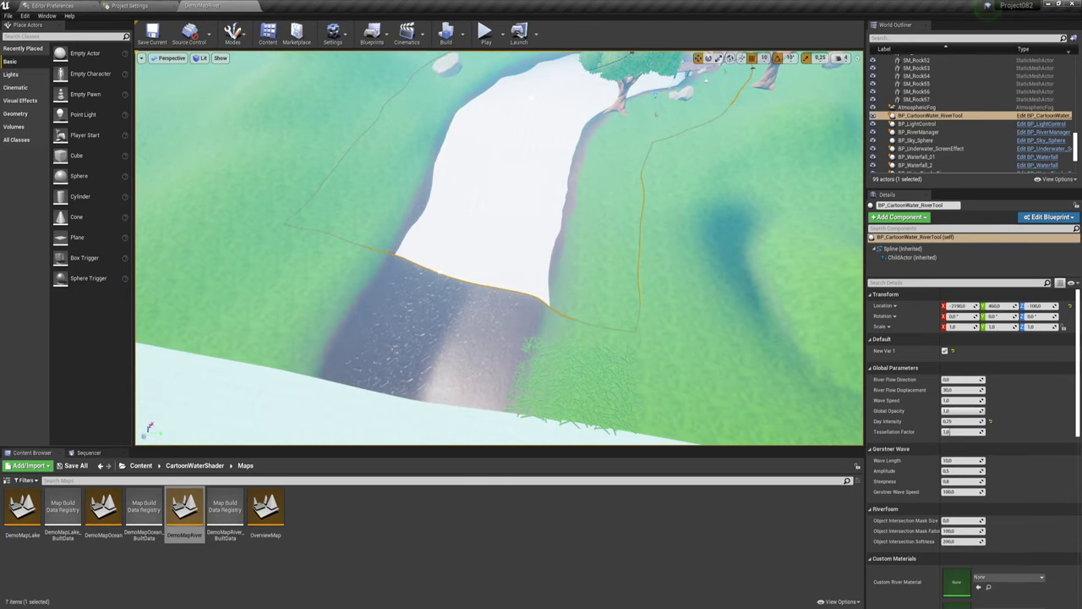
key(f)
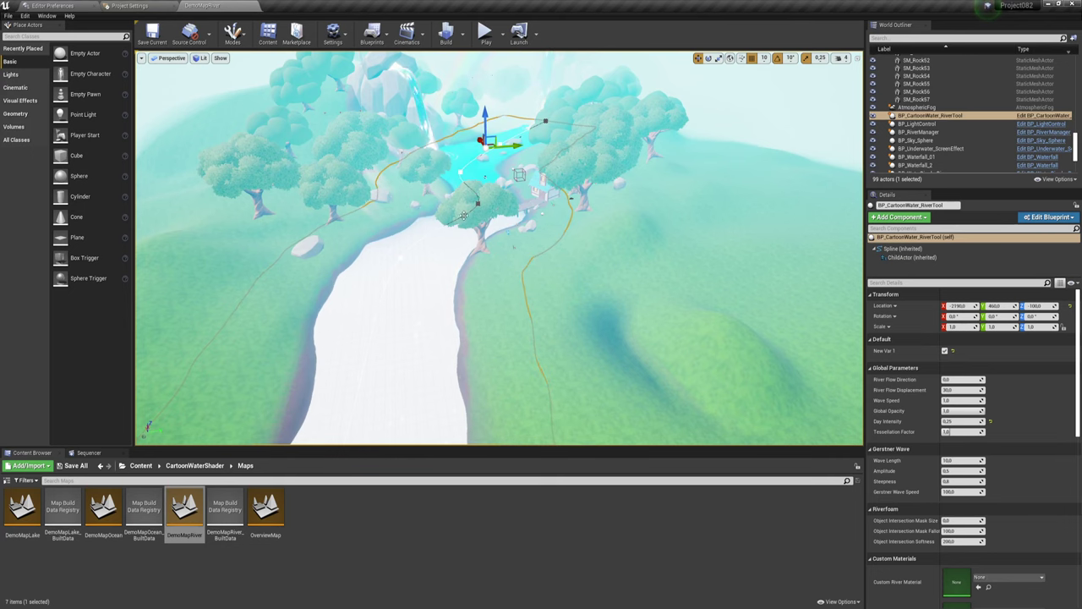
mouse_move(477, 204)
mouse_down()
mouse_move(466, 218)
mouse_move(479, 225)
mouse_up()
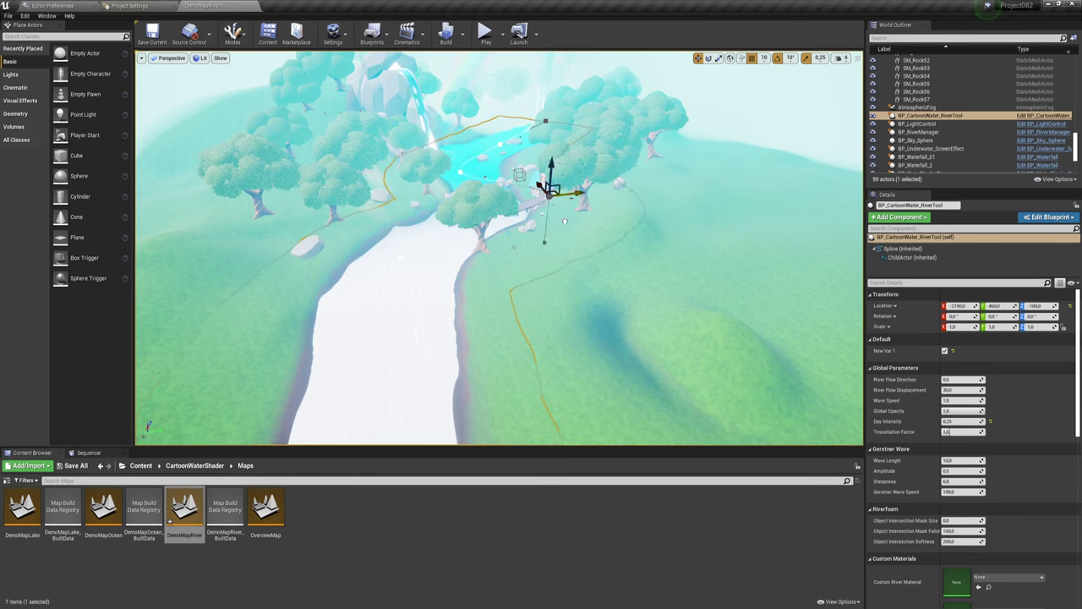
scroll(1002, 377, down, 3)
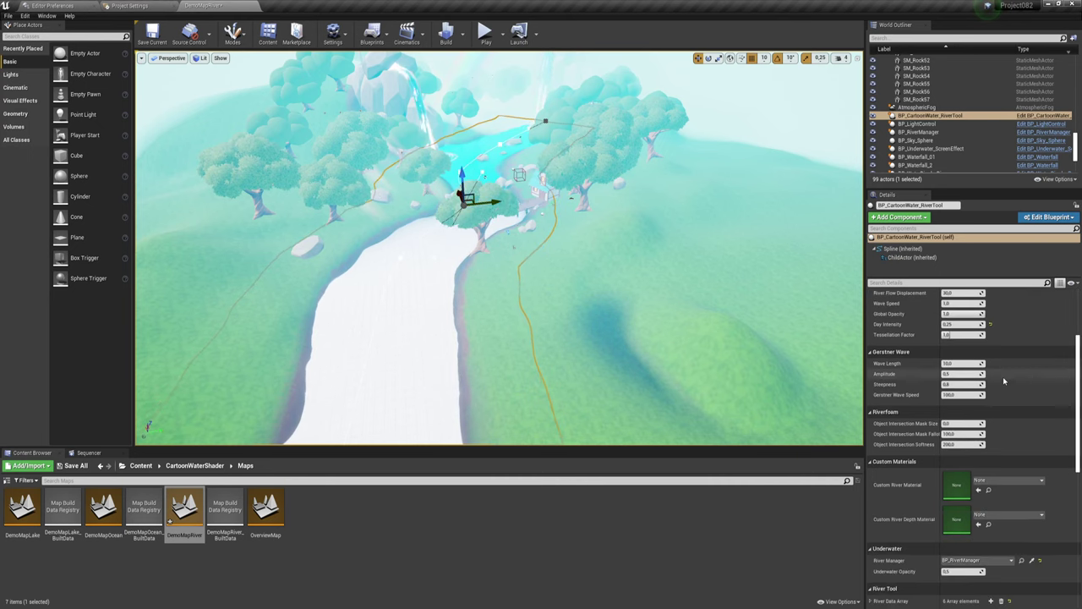
scroll(1002, 376, up, 2)
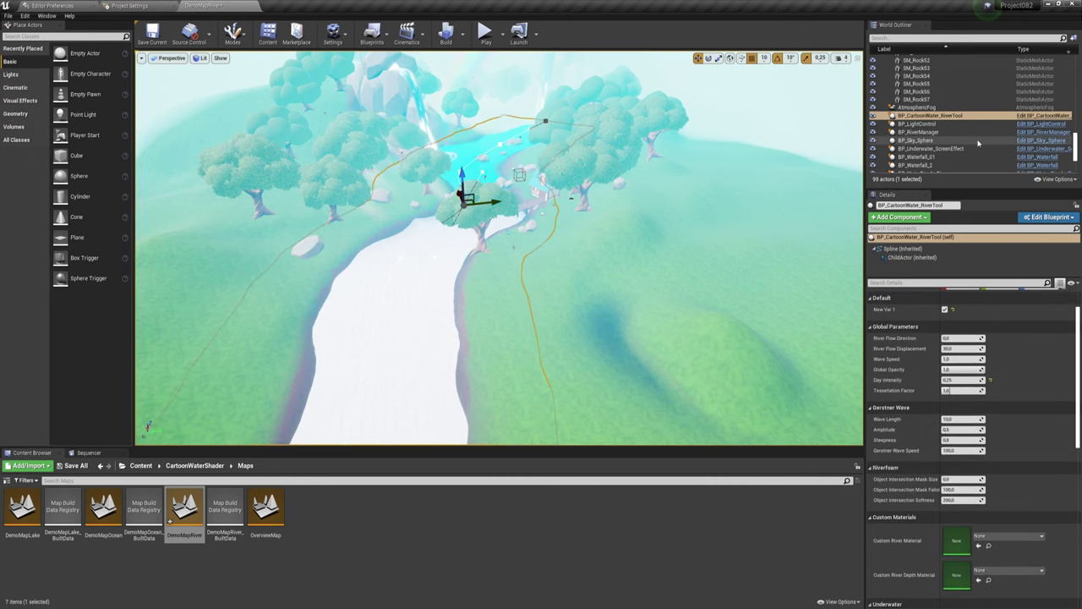
right_drag(361, 196, 674, 289)
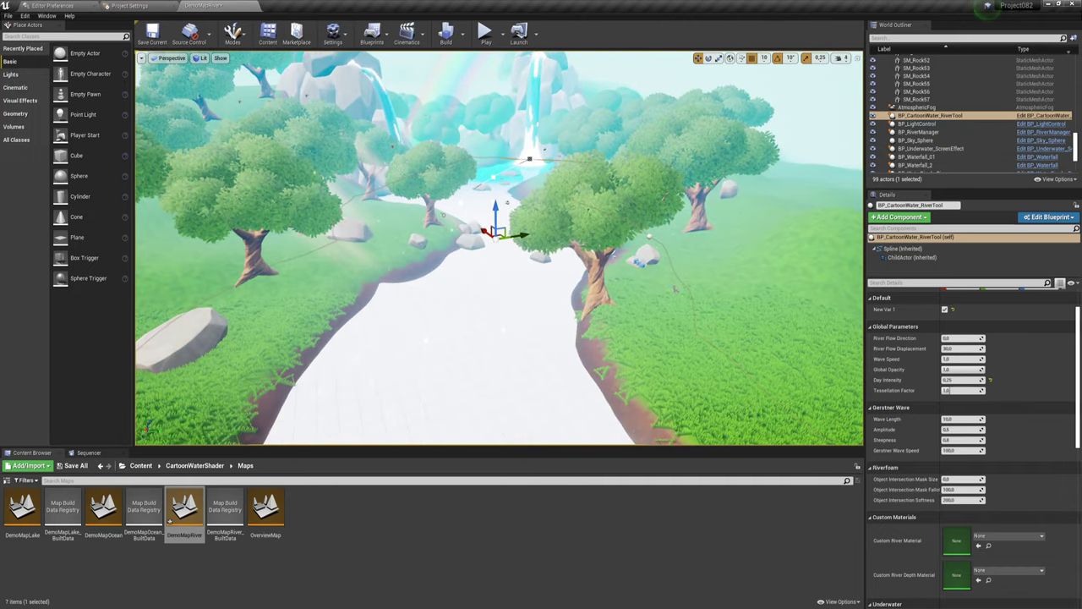
Bring the marketplace browser forward on the BungeeMan product page
mouse_move(113, 601)
click(161, 577)
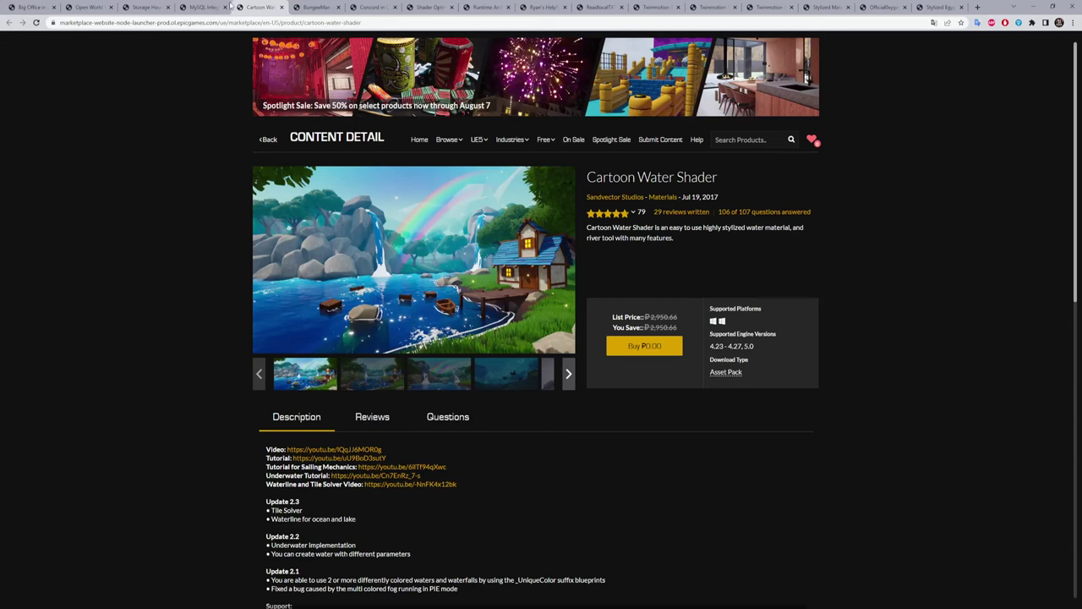
click(321, 8)
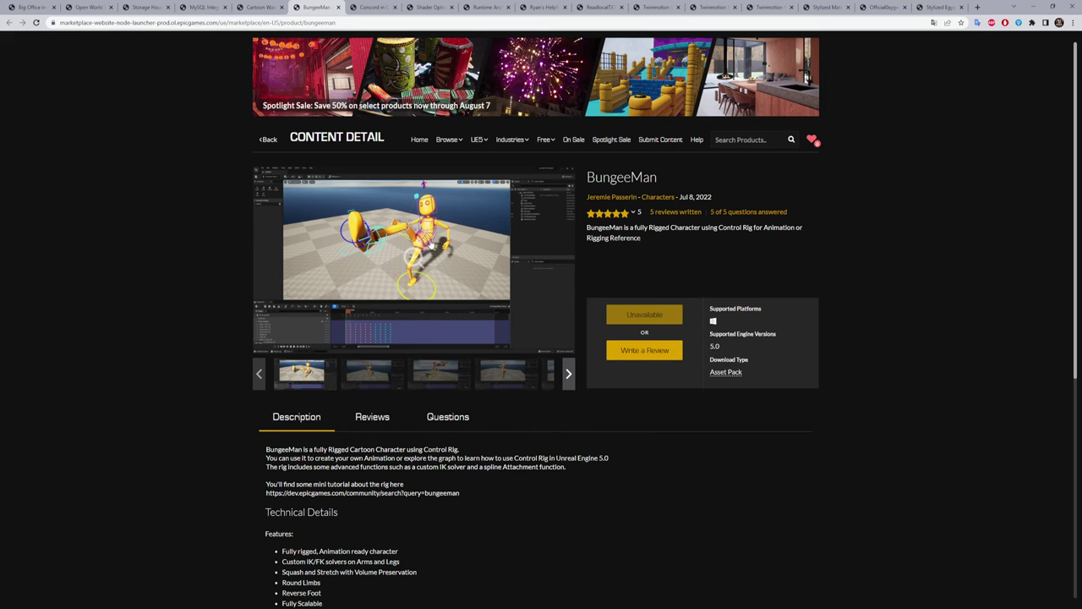
Page through five BungeeMan pose screenshots full-screen, ending on the reclining-pose image
right_click(416, 258)
click(416, 259)
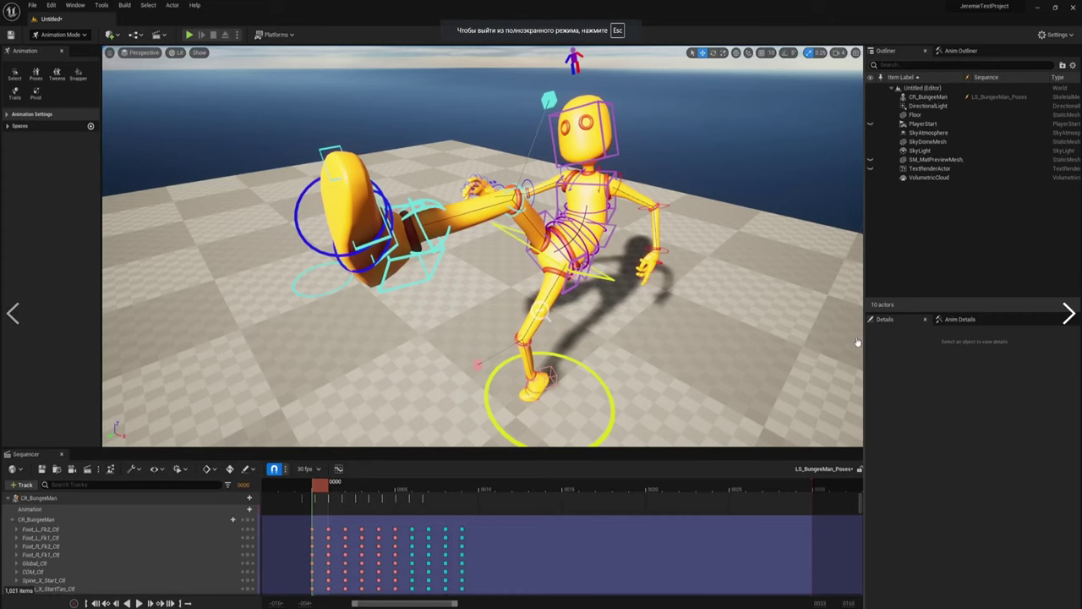
click(1067, 313)
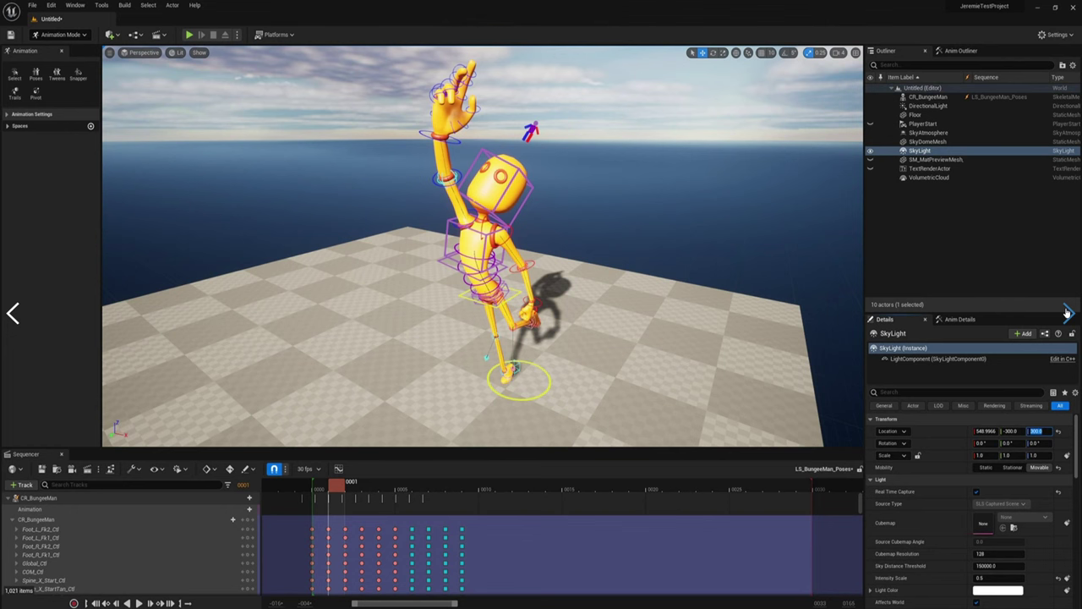
click(1067, 313)
click(1068, 313)
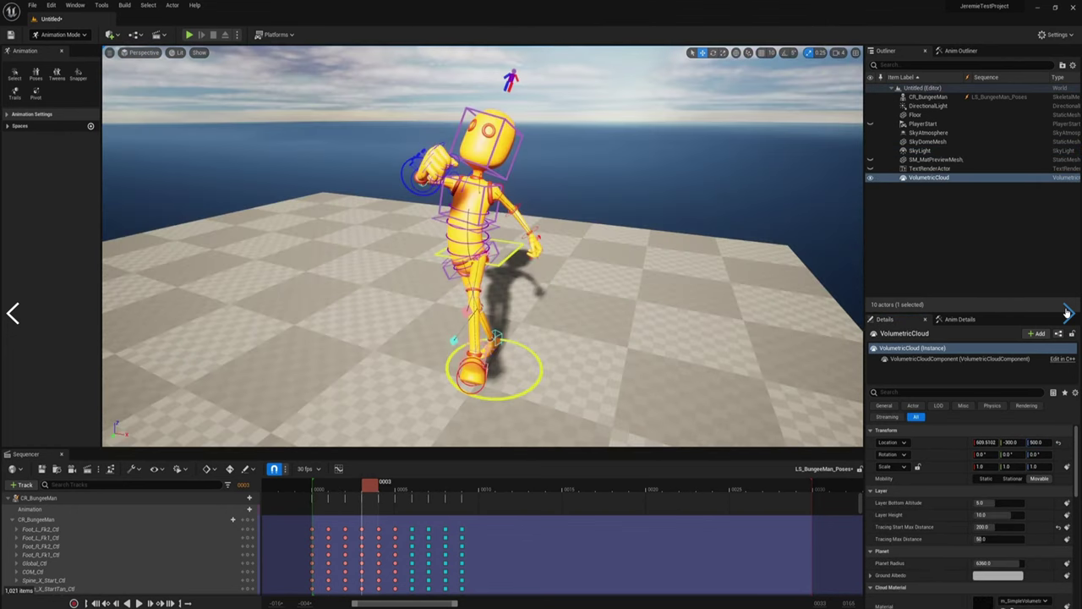
click(1067, 313)
click(1068, 313)
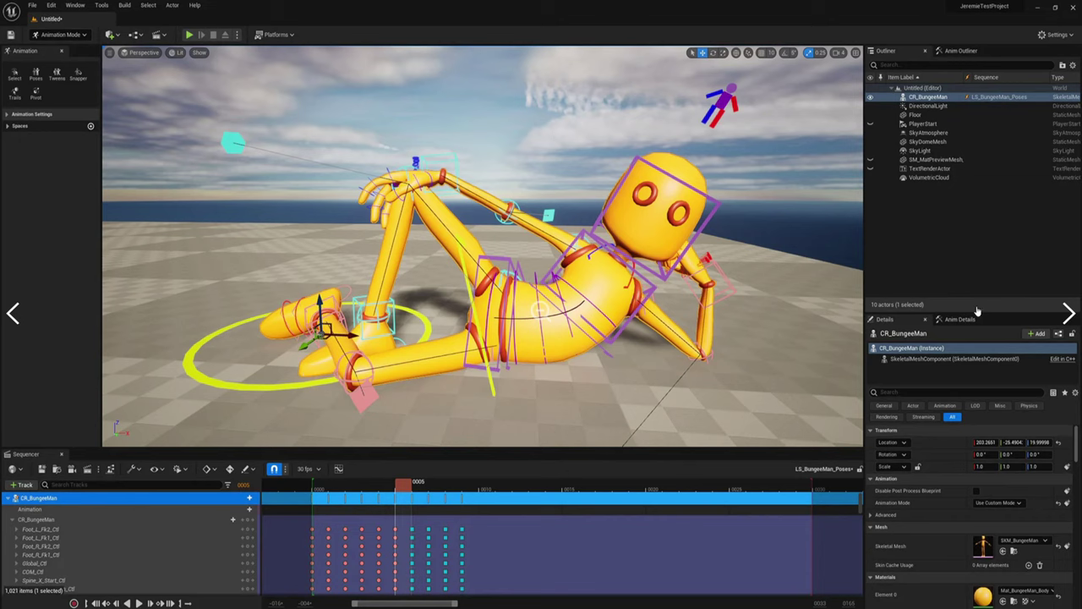
key(Escape)
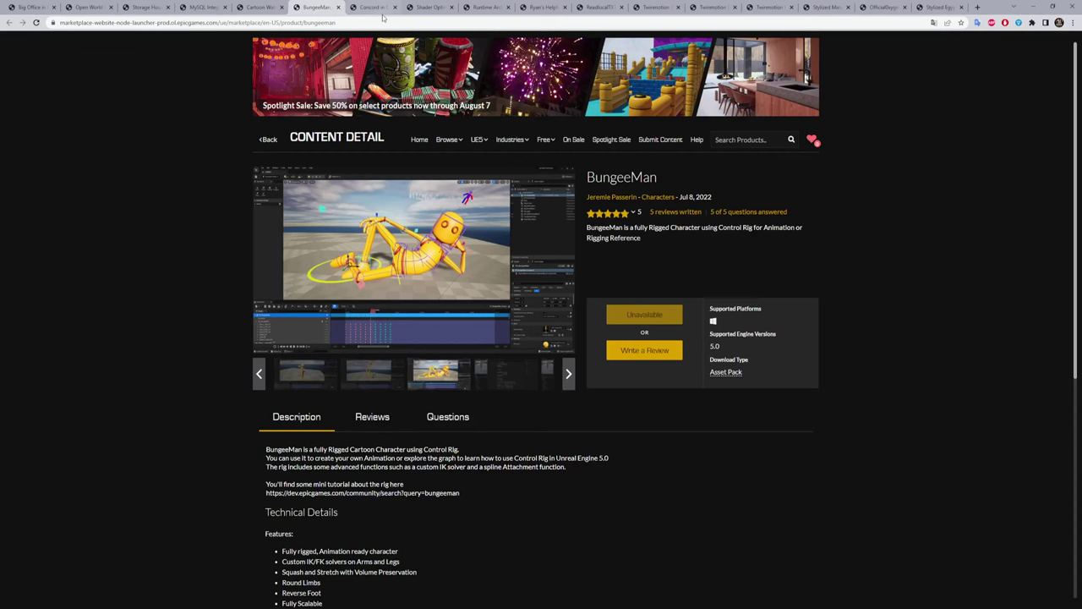
View the Concord screenshots full-screen through Tutorial_PianoBasics and JZ_ArpModel, then go to Shader Optimization Tool
click(376, 8)
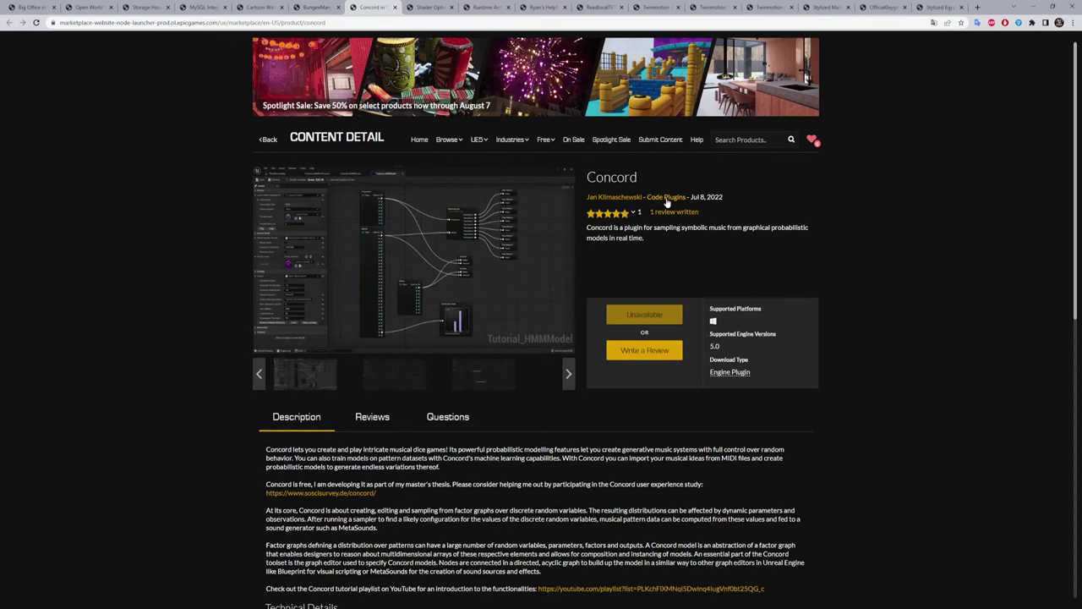
click(391, 287)
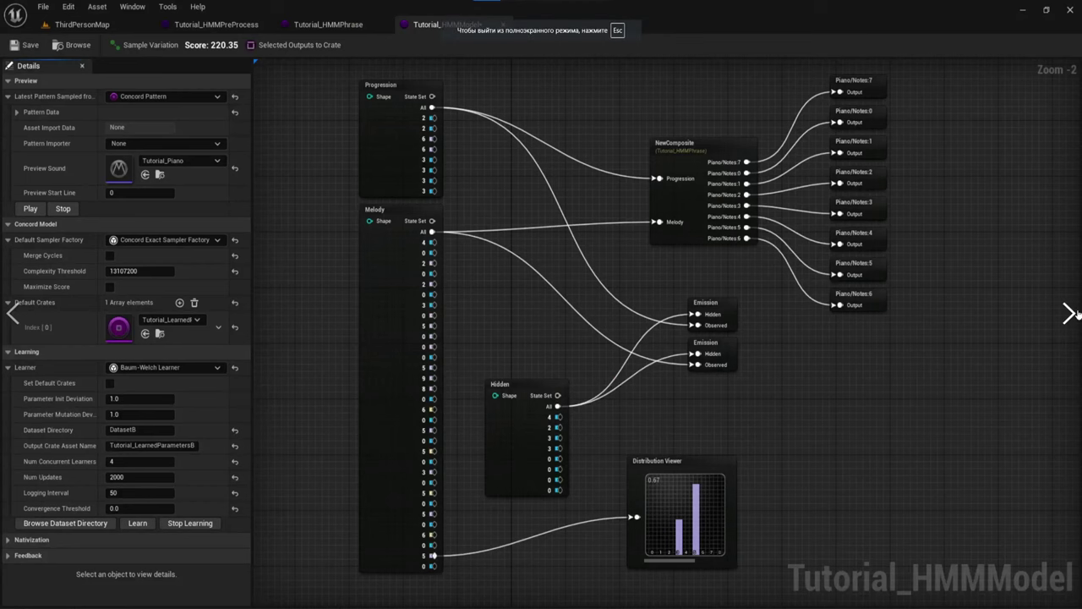
click(1067, 313)
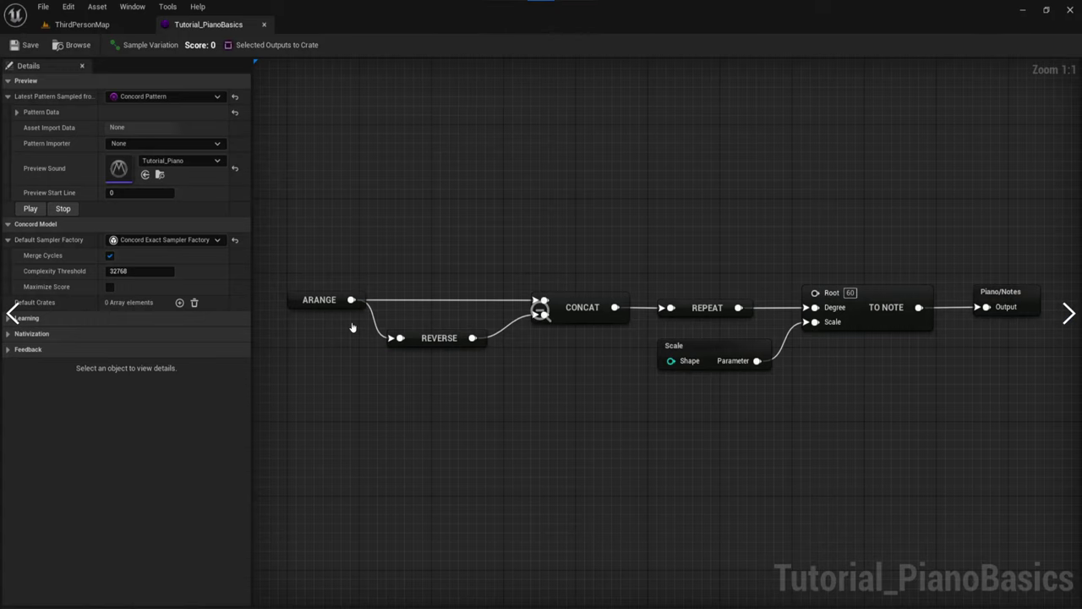
click(1067, 313)
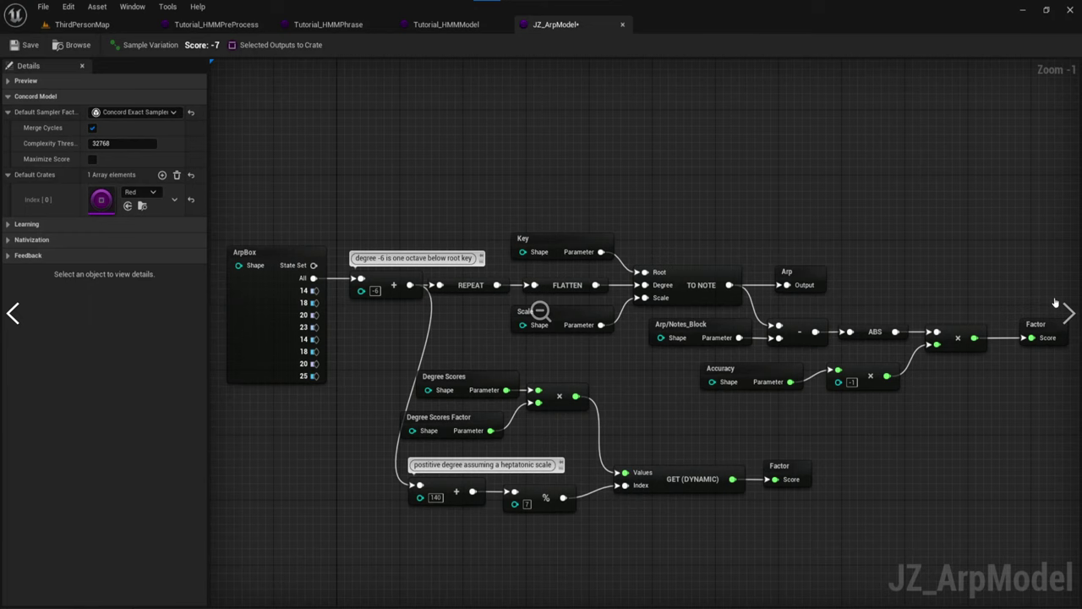
key(Escape)
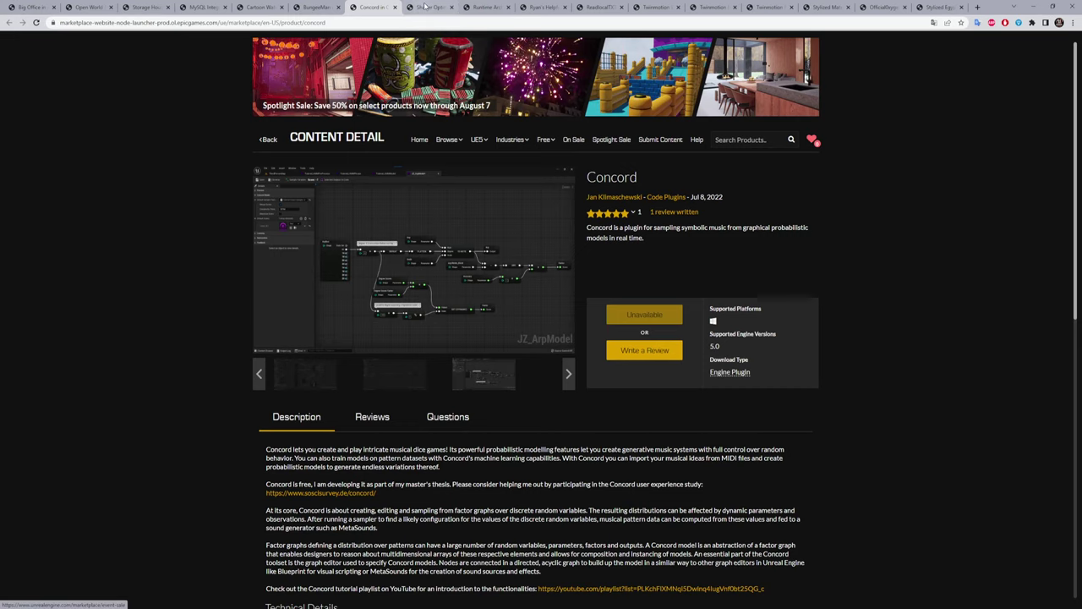
click(428, 7)
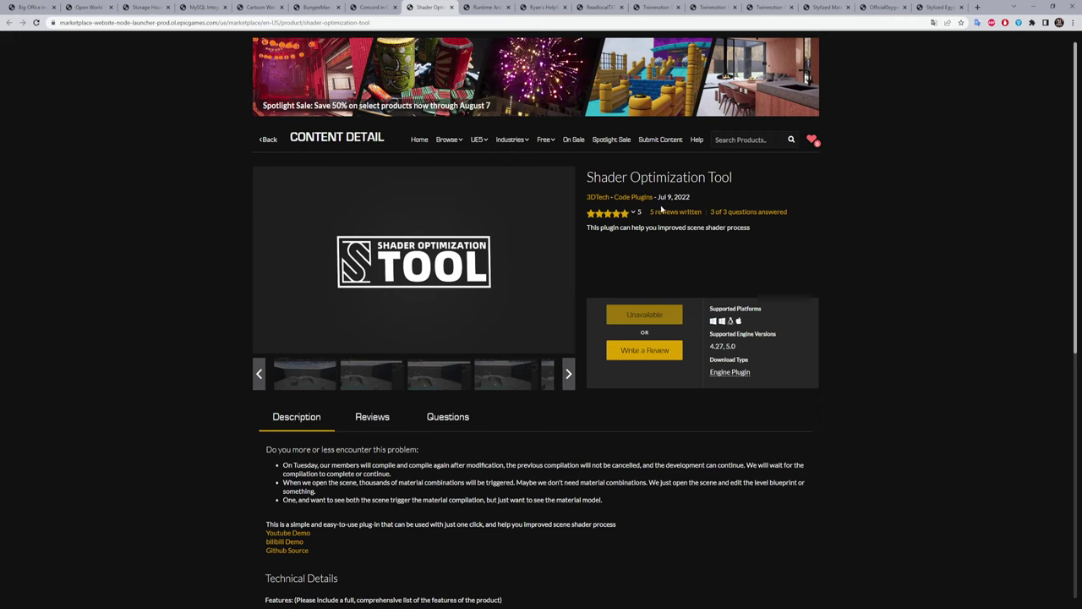
View Shader Optimization Tool screenshots full-screen from SkipShaderCompilation through CancelAllCompilations to ReCompilations
click(304, 373)
scroll(415, 264, down, 1)
click(415, 264)
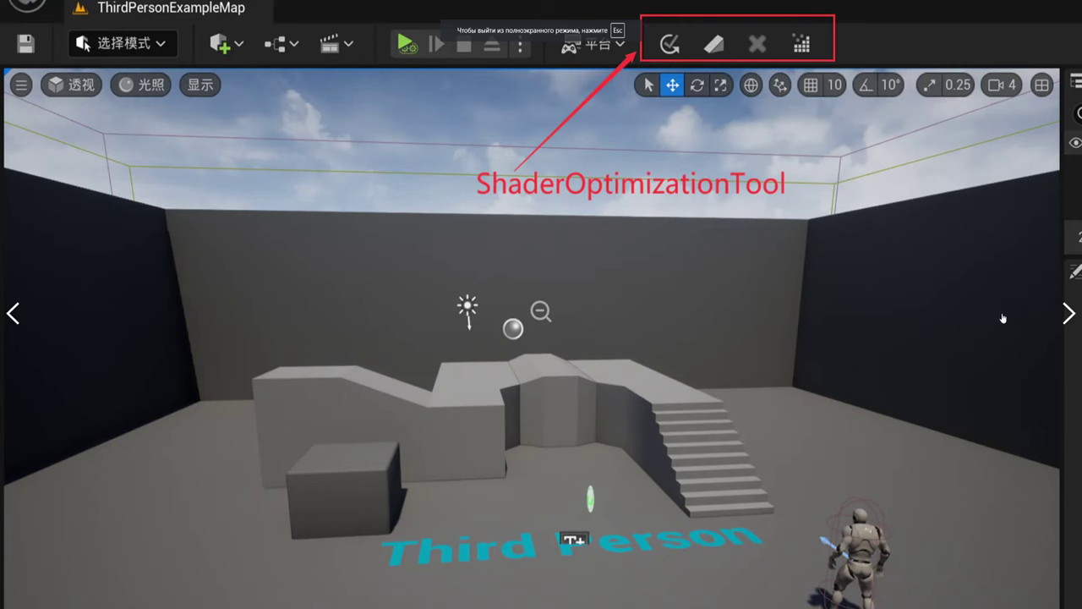
click(1069, 314)
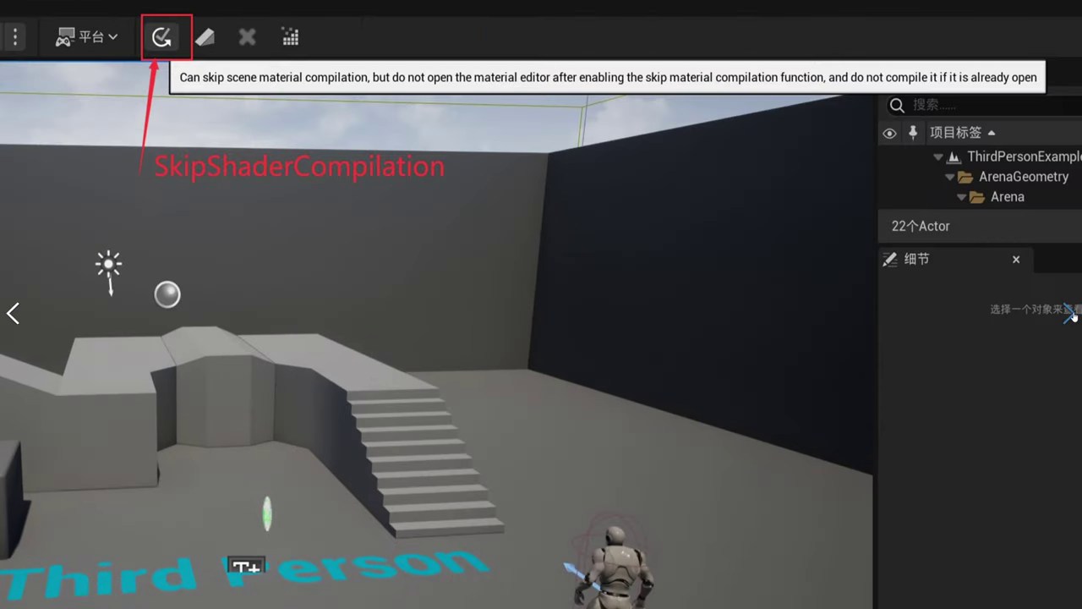
click(1072, 316)
click(1070, 314)
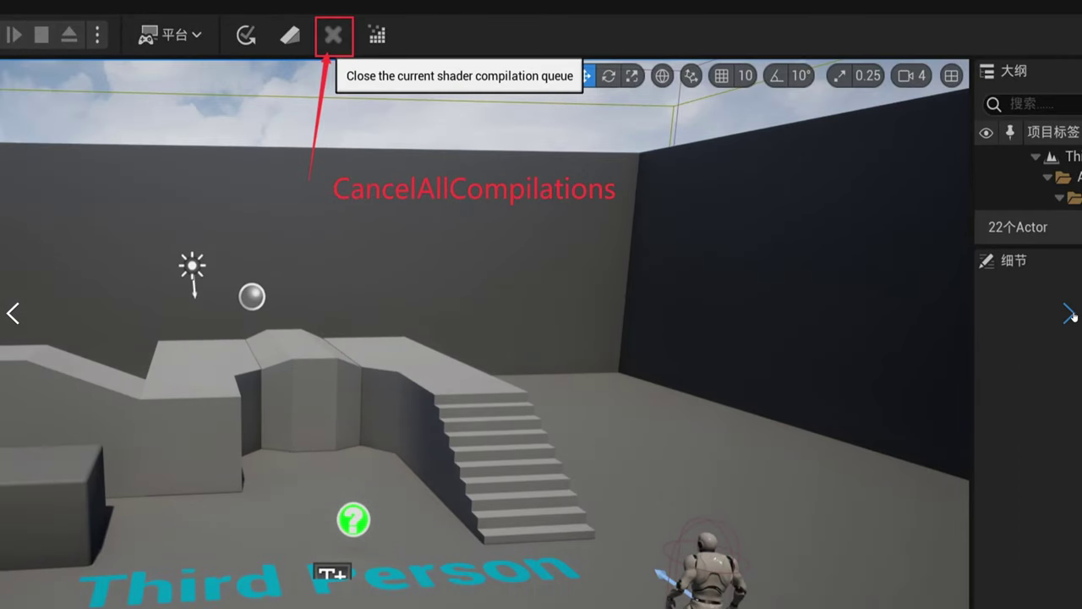
click(1070, 314)
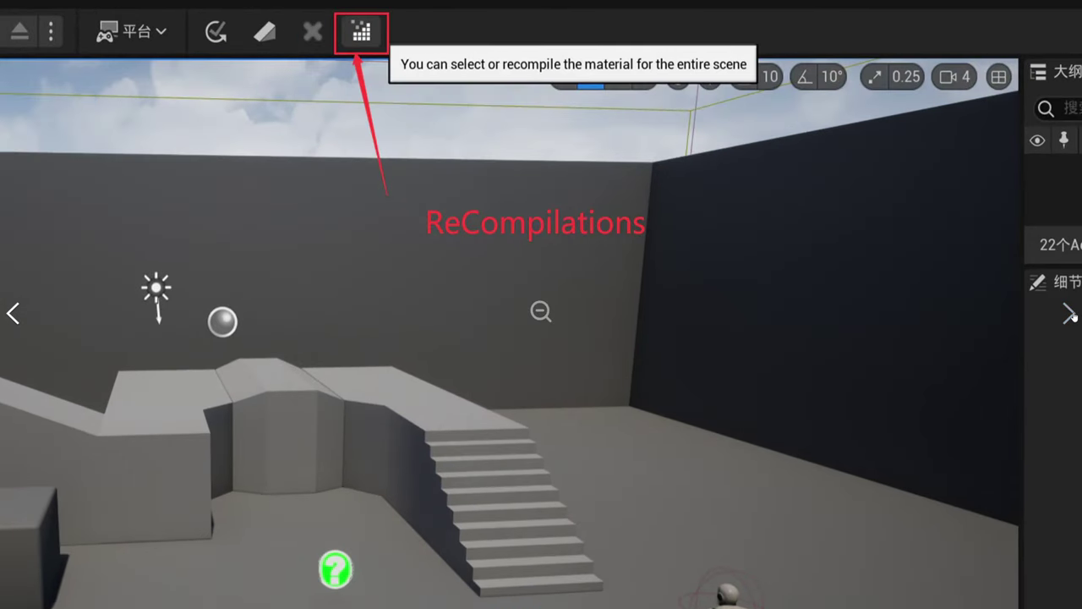
key(Escape)
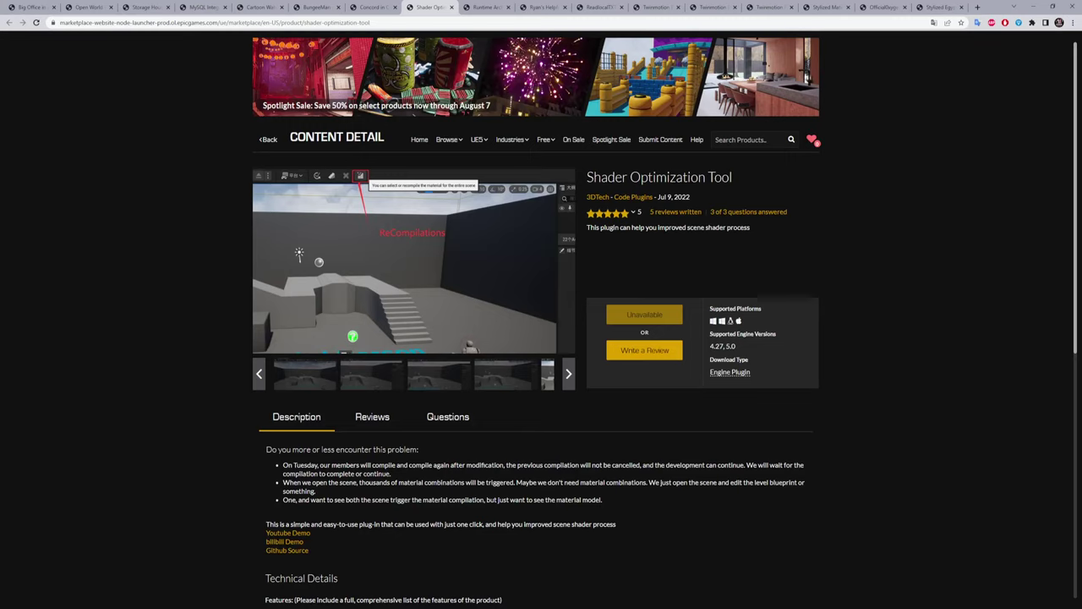
Read the Runtime Archiver page and highlight its list of supported archive formats
click(487, 8)
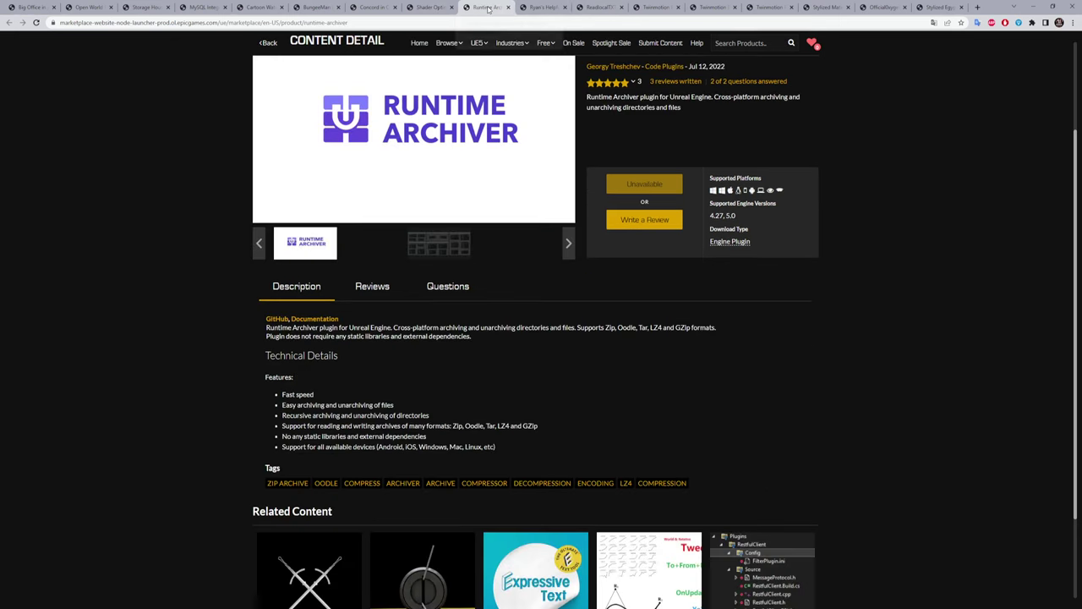
scroll(729, 372, up, 3)
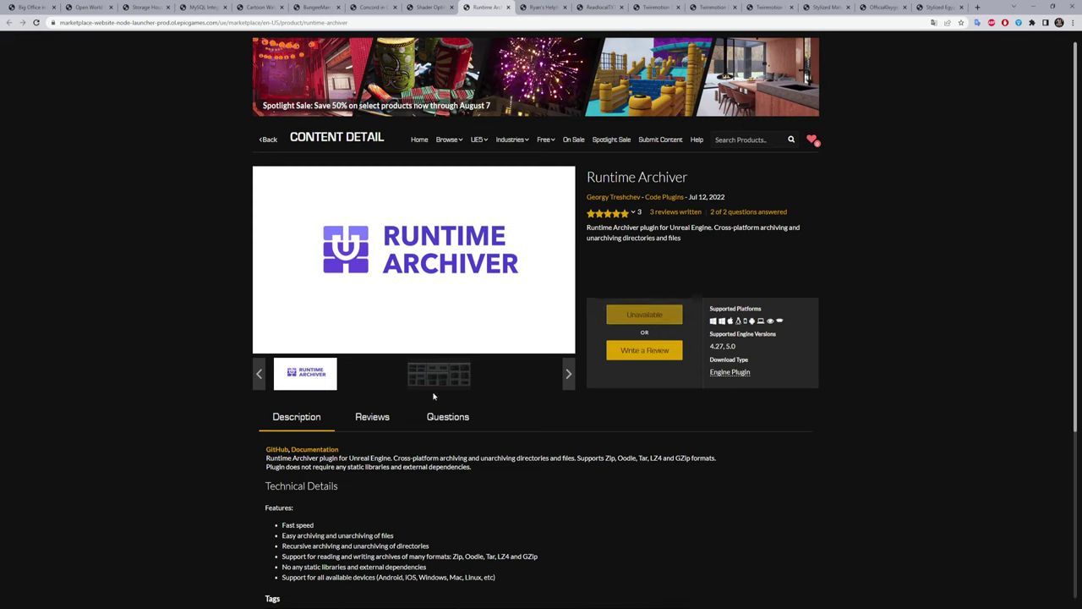
scroll(435, 396, down, 5)
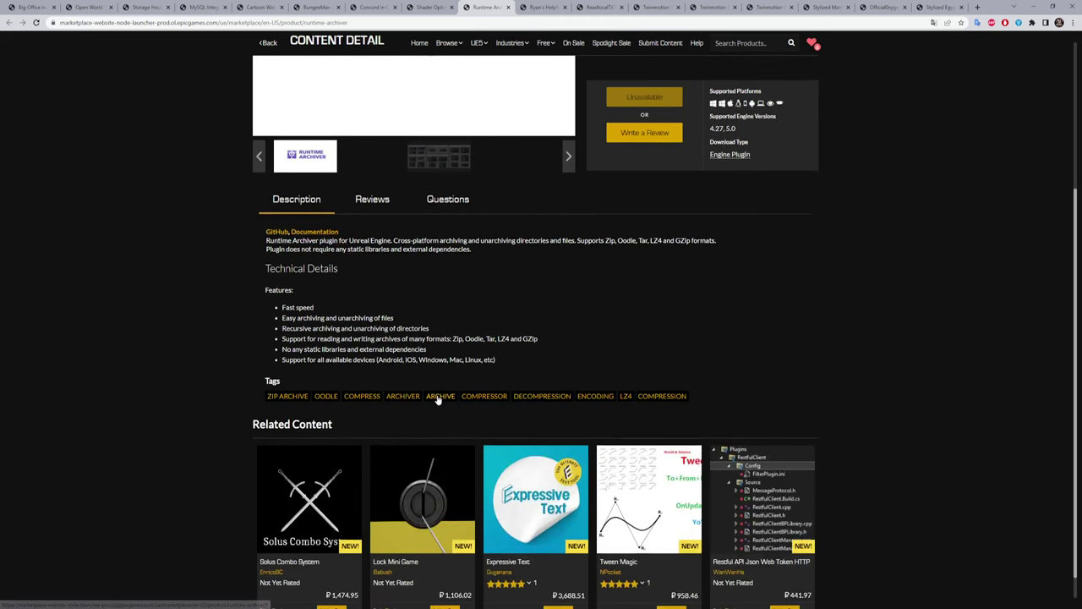
scroll(438, 399, up, 1)
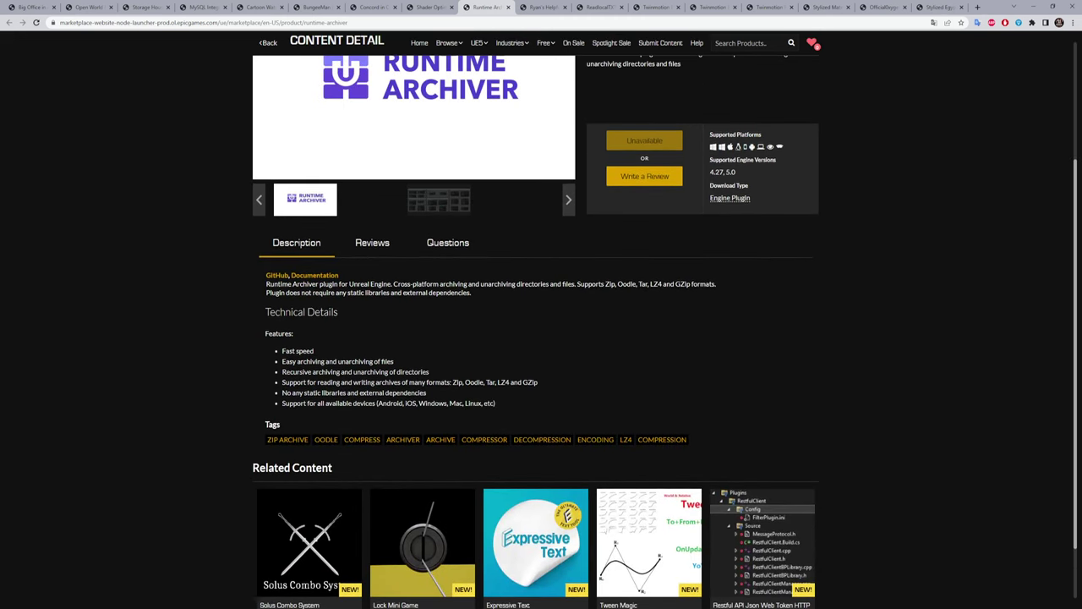
drag(452, 382, 547, 384)
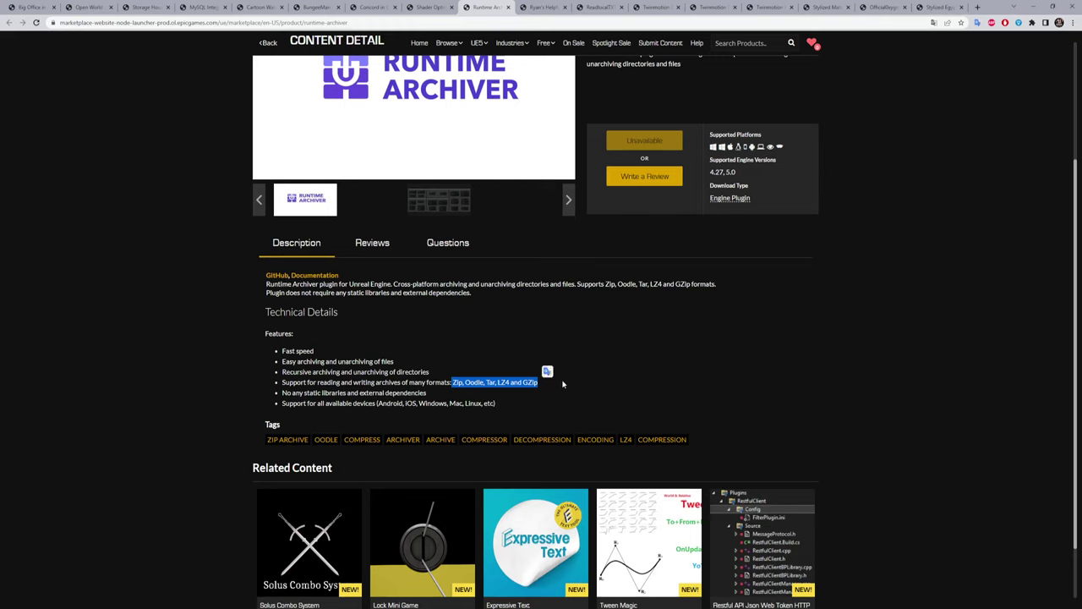
scroll(658, 326, up, 4)
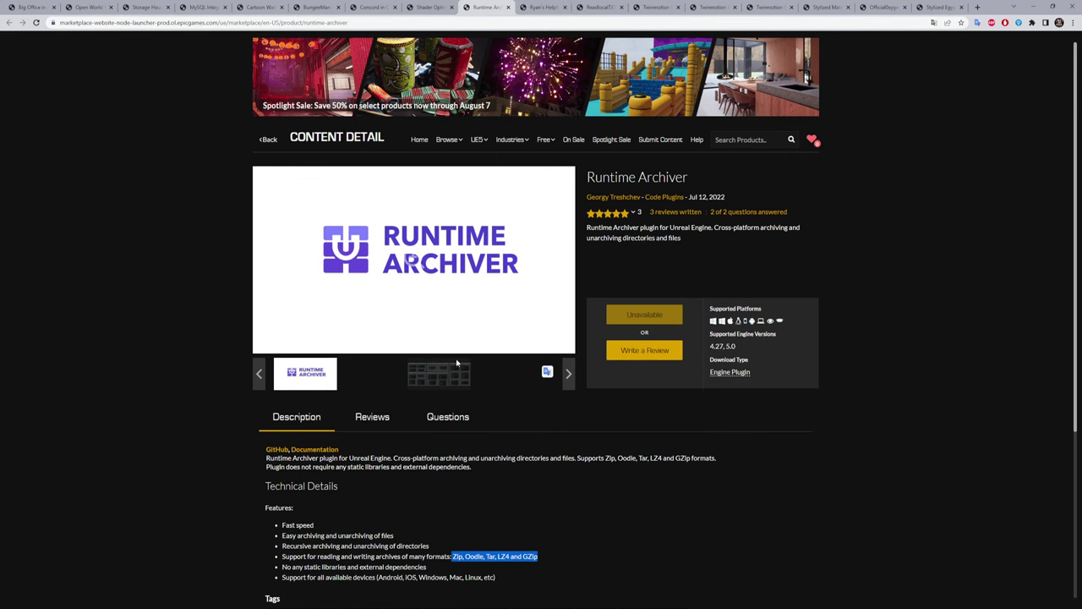
View the Runtime Archiver node-graph screenshot full-screen, then go to Ryan's Helpful Helpers
click(439, 373)
click(413, 257)
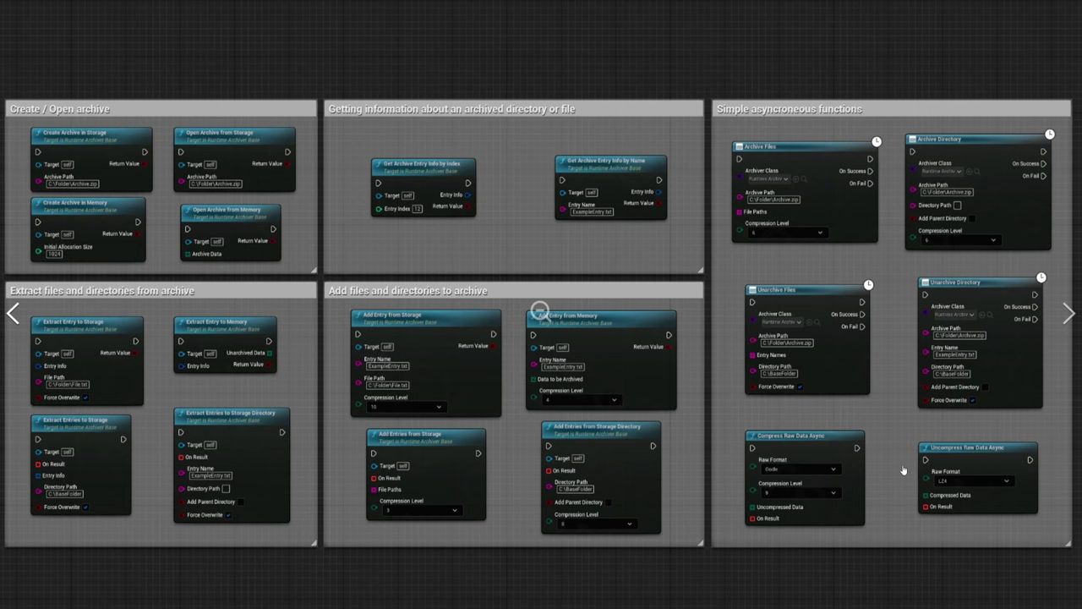
key(Escape)
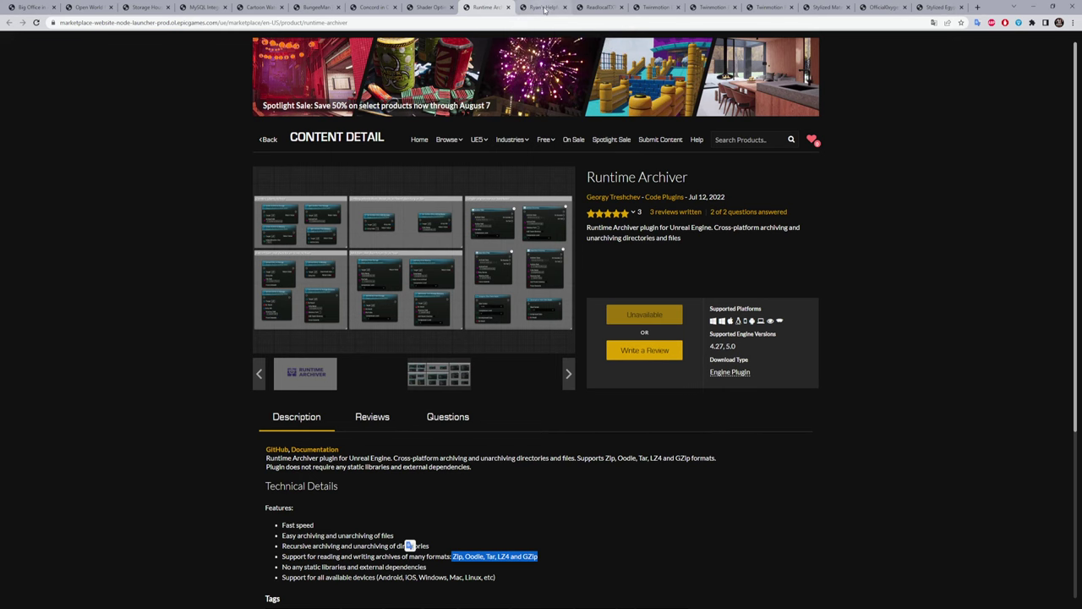
click(546, 9)
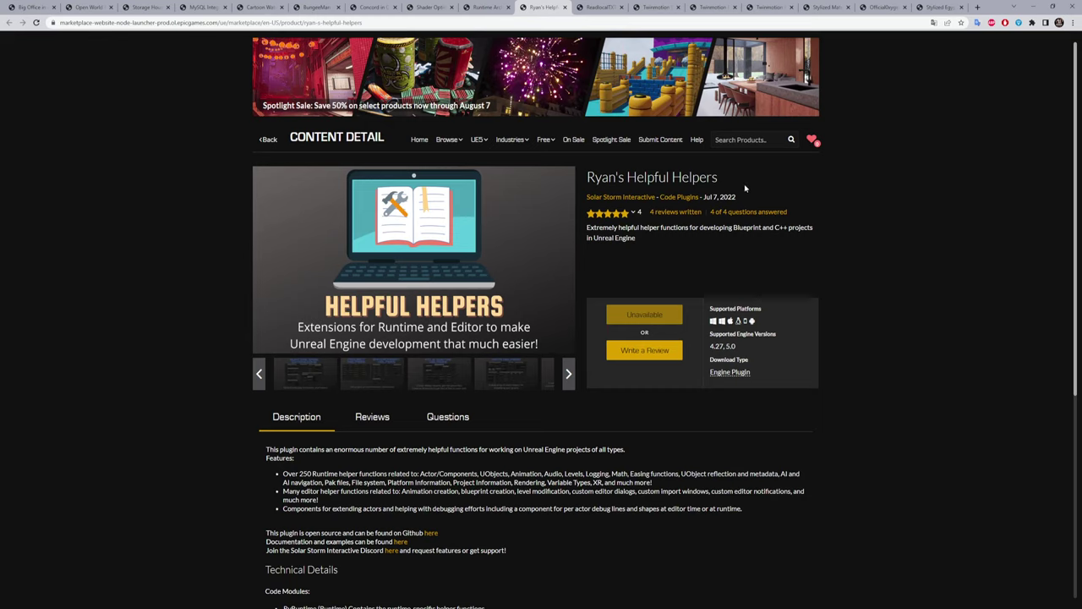
View the Project/Environment, File System and Math Helpers slides full-screen
click(376, 373)
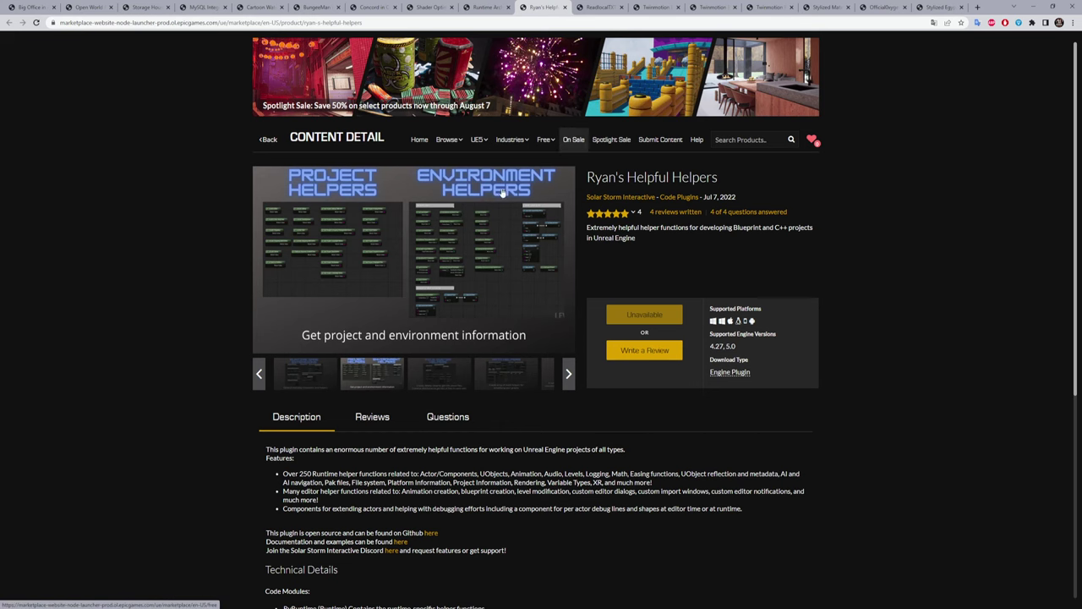
click(411, 254)
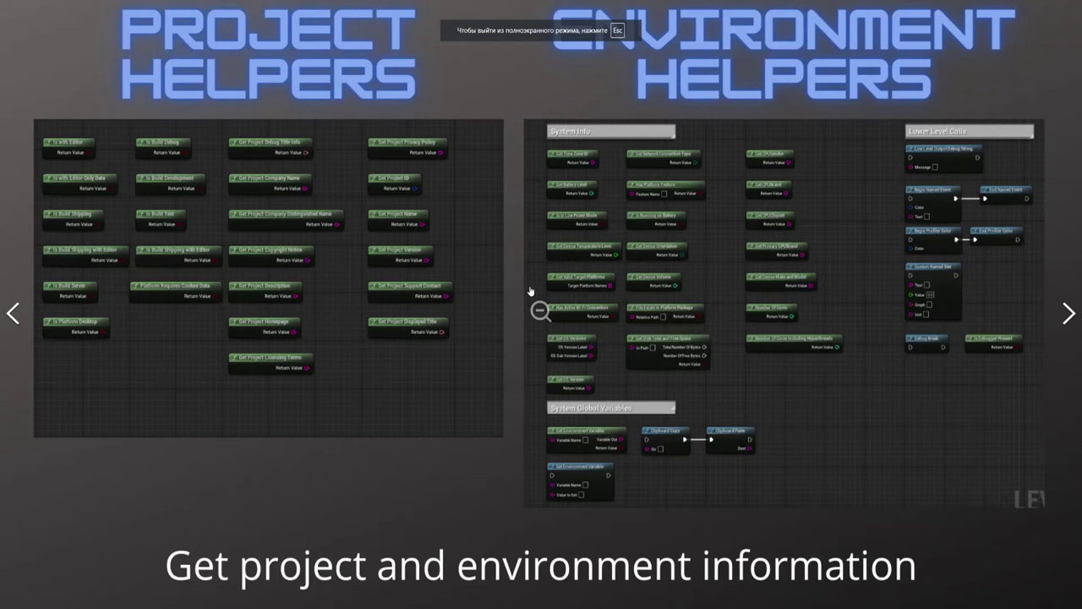
click(1069, 314)
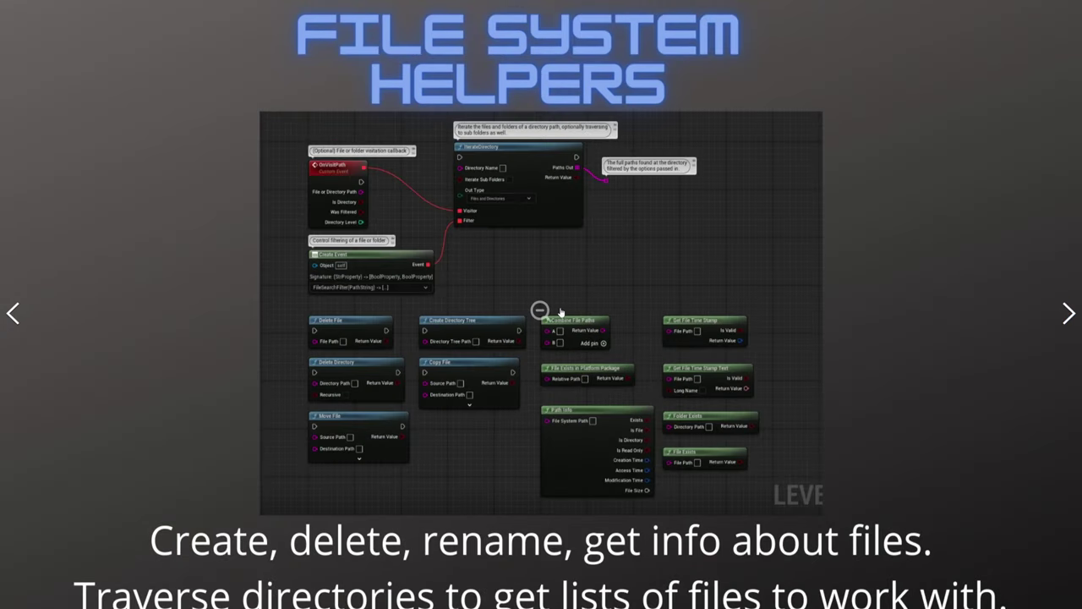
click(1067, 315)
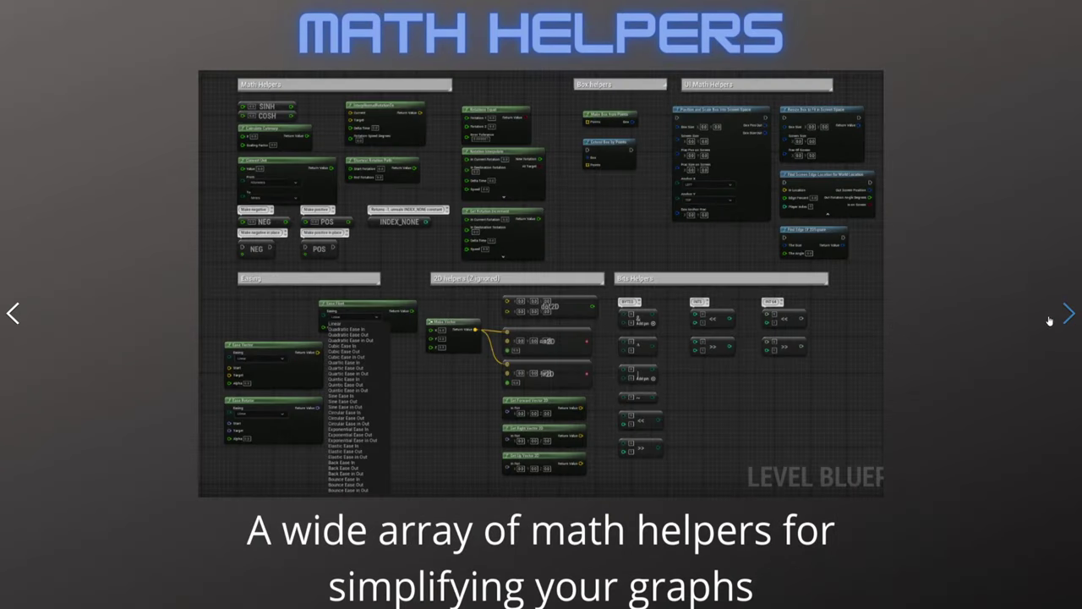
key(Escape)
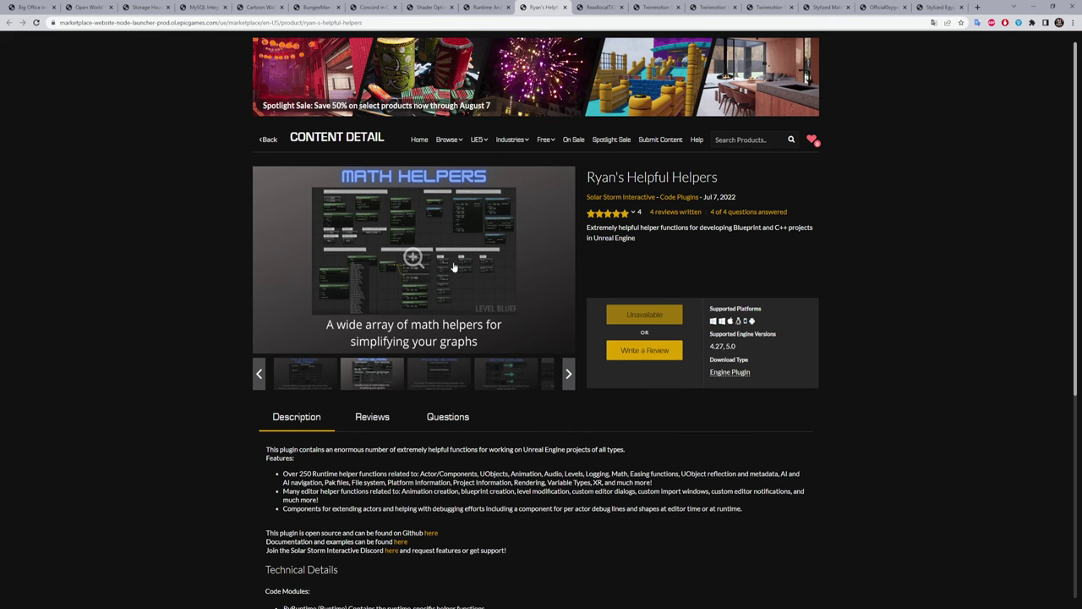
Continue through Package Helpers, Editor Dialogs and Editor File Dialogs slides, then open ReadlocalTXT
scroll(523, 461, down, 1)
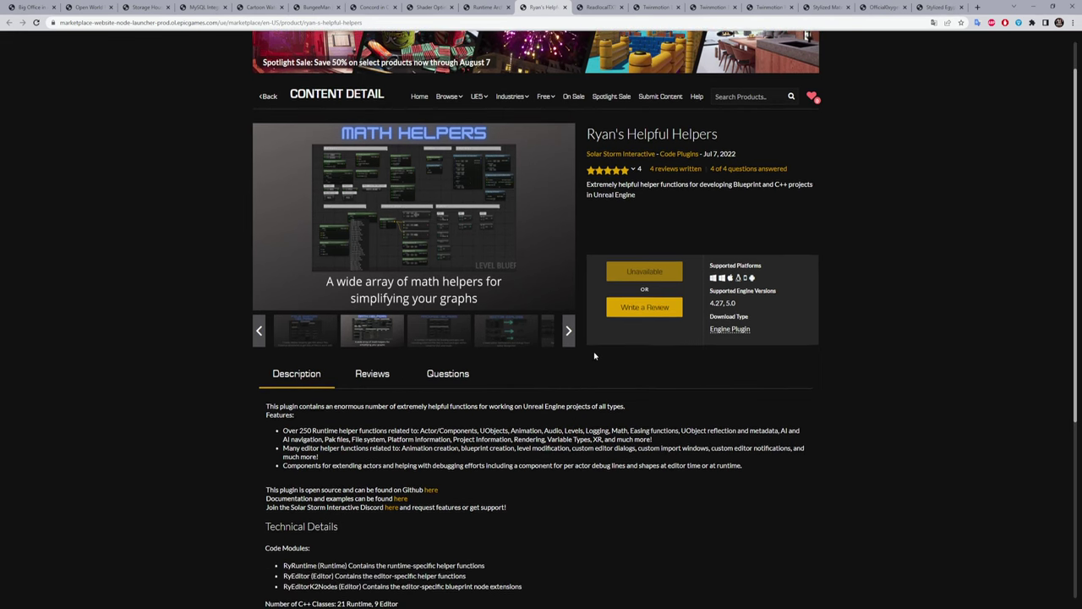
scroll(587, 321, up, 1)
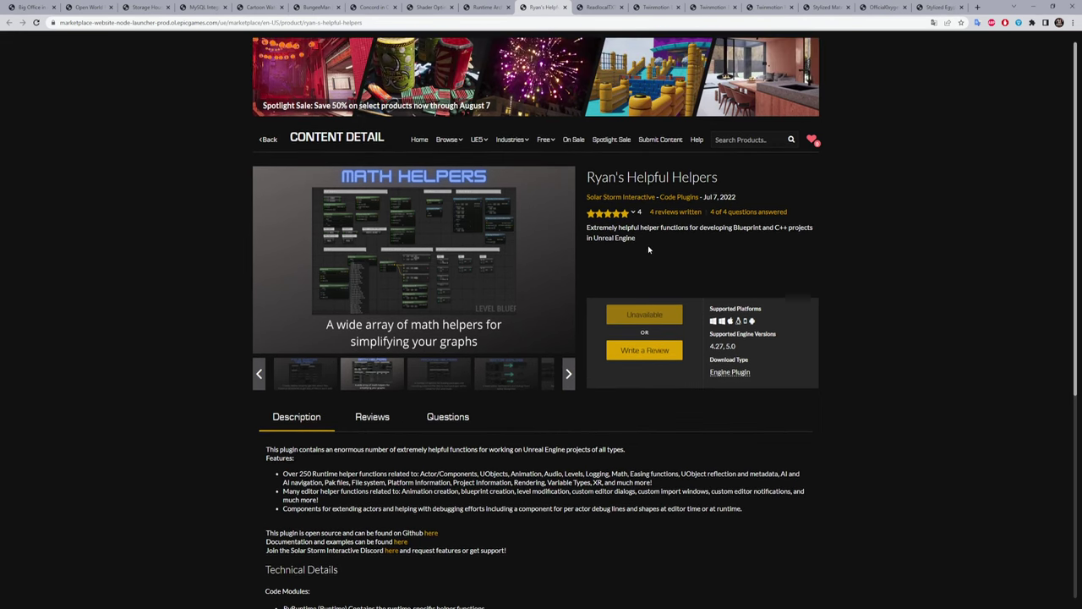
click(407, 256)
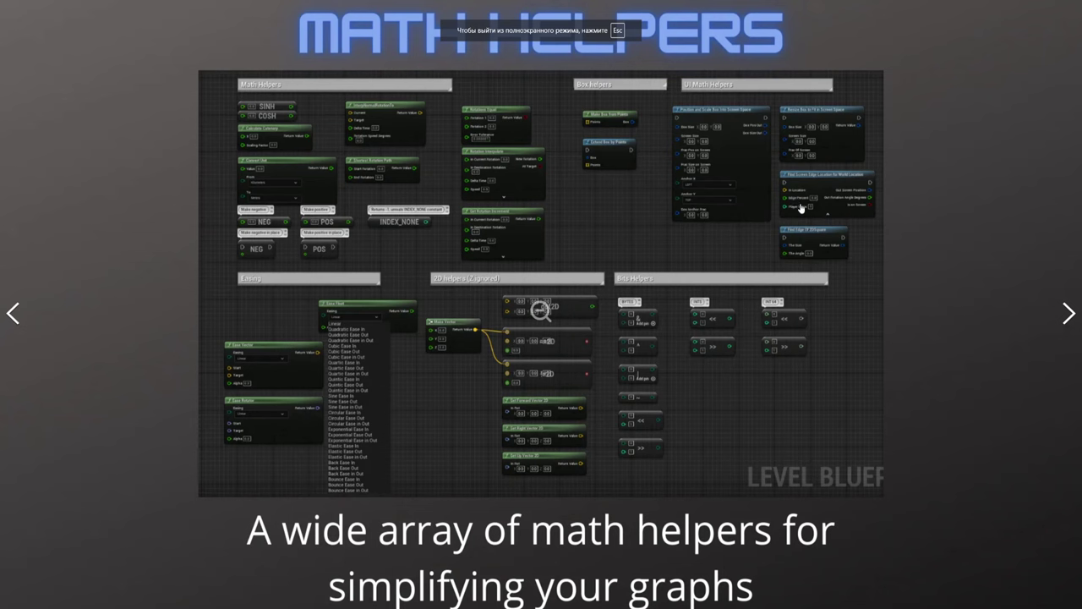
key(Right)
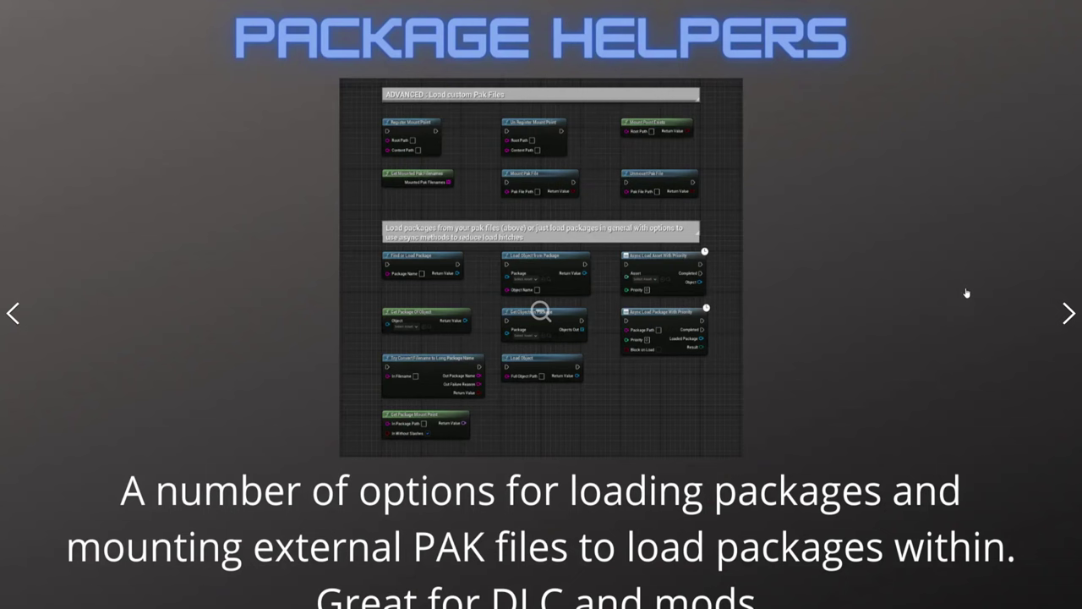
click(1069, 314)
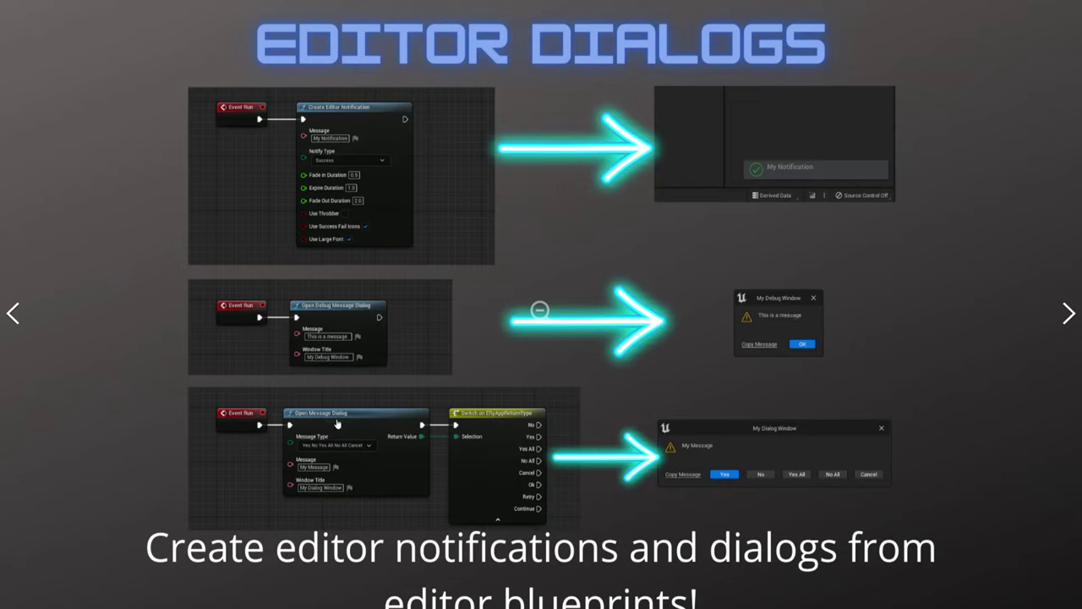
click(1068, 313)
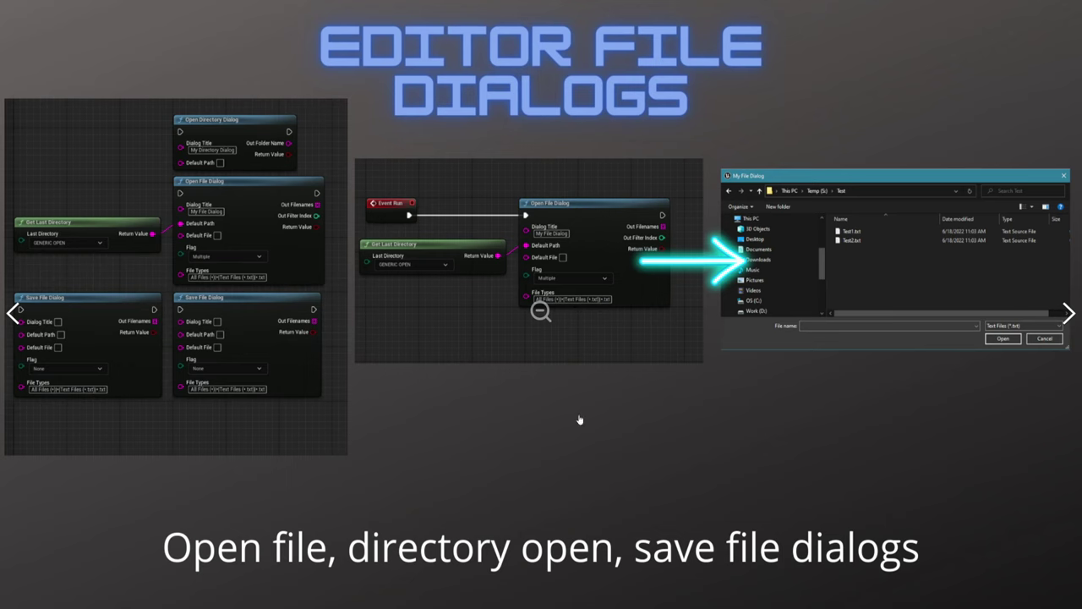
click(775, 483)
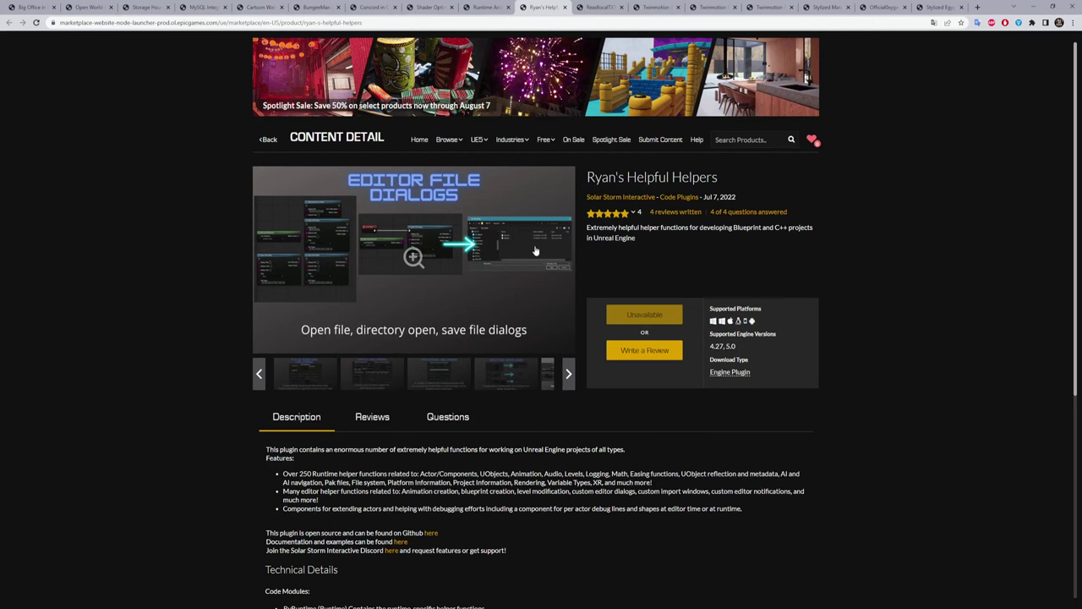
click(602, 8)
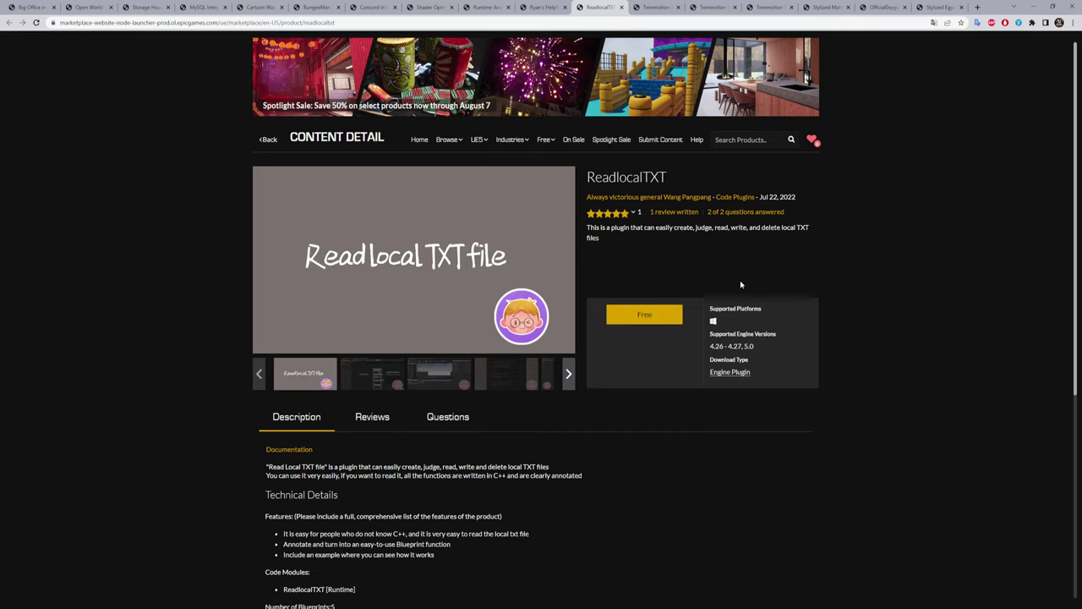
Enlarge ReadlocalTXT's Blueprint, viewport, C++ code and event graph screenshots, then open Twinmotion Entertainment Pack 1
click(376, 384)
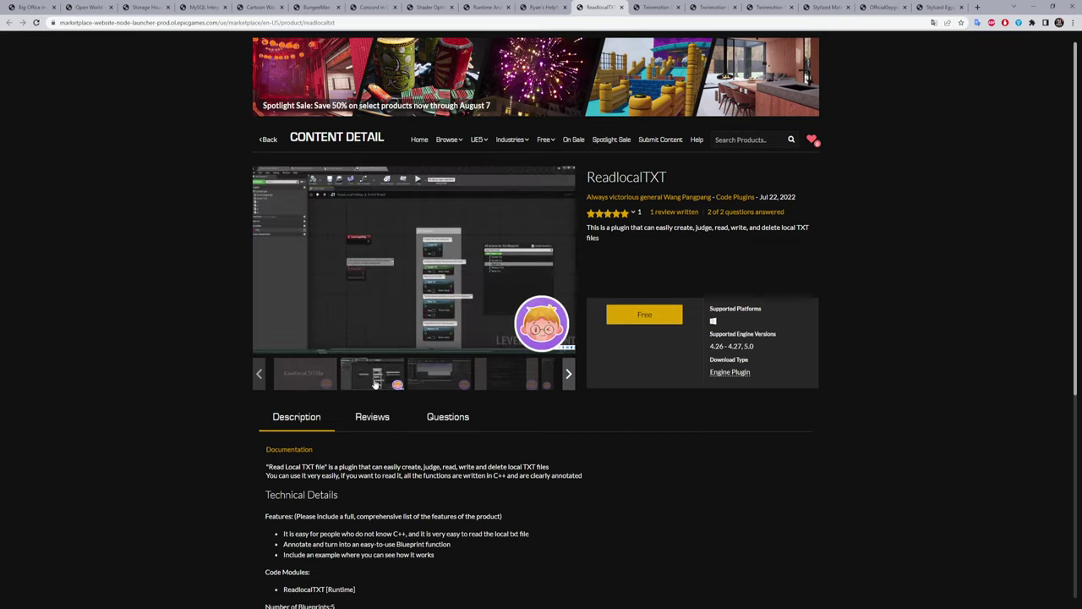
click(412, 256)
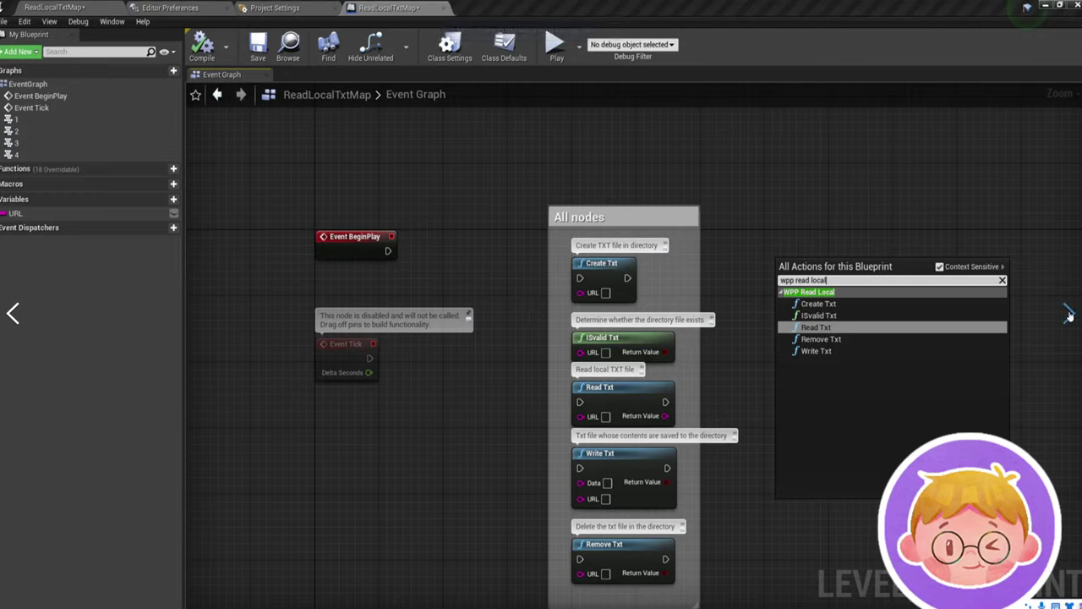
click(1069, 314)
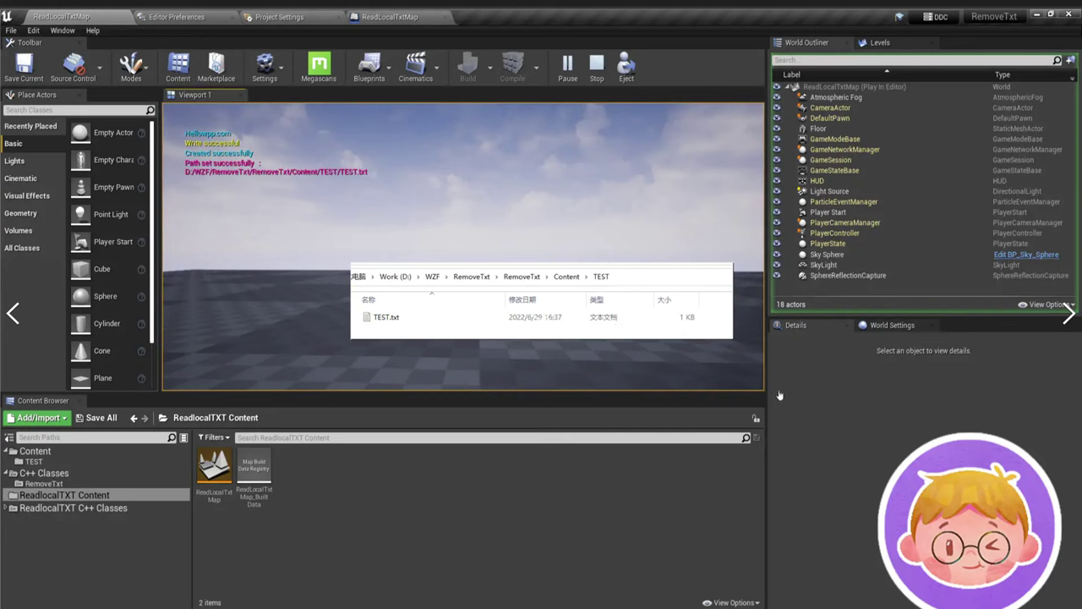
click(1068, 314)
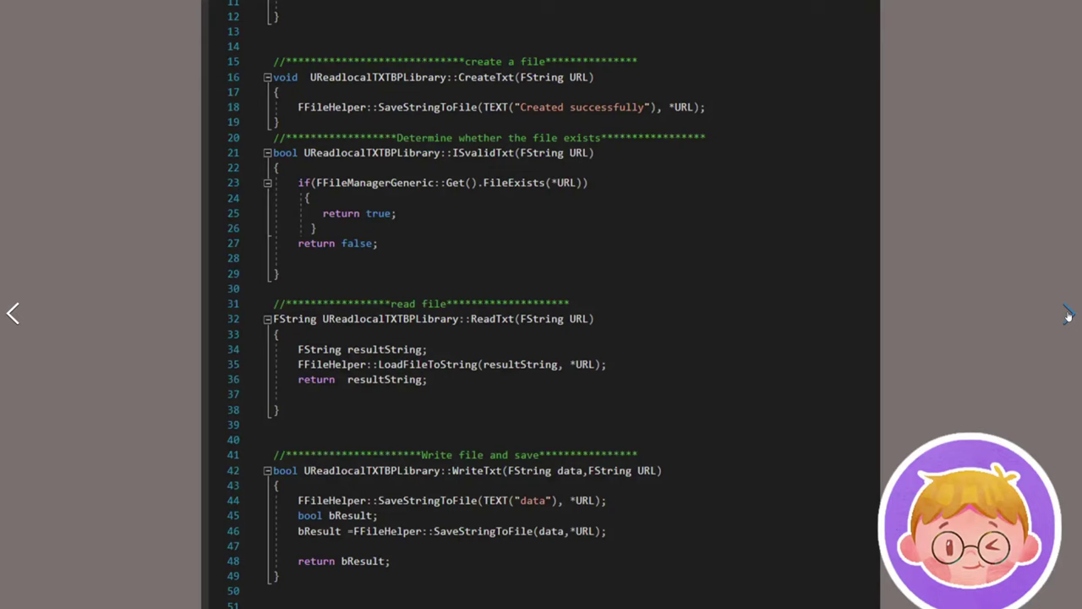
click(1067, 314)
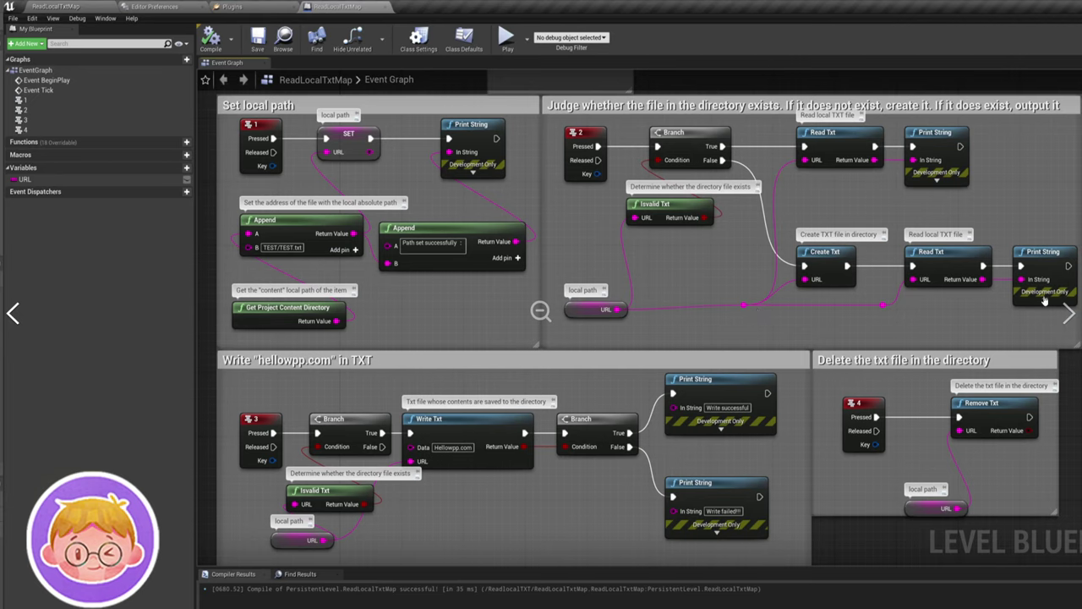
click(1071, 315)
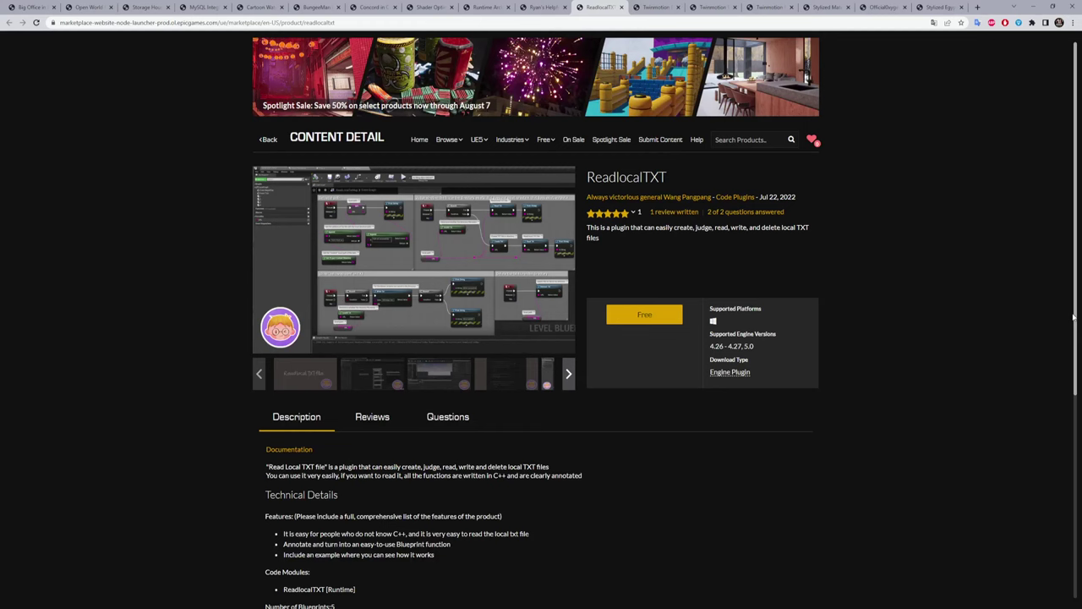
click(662, 8)
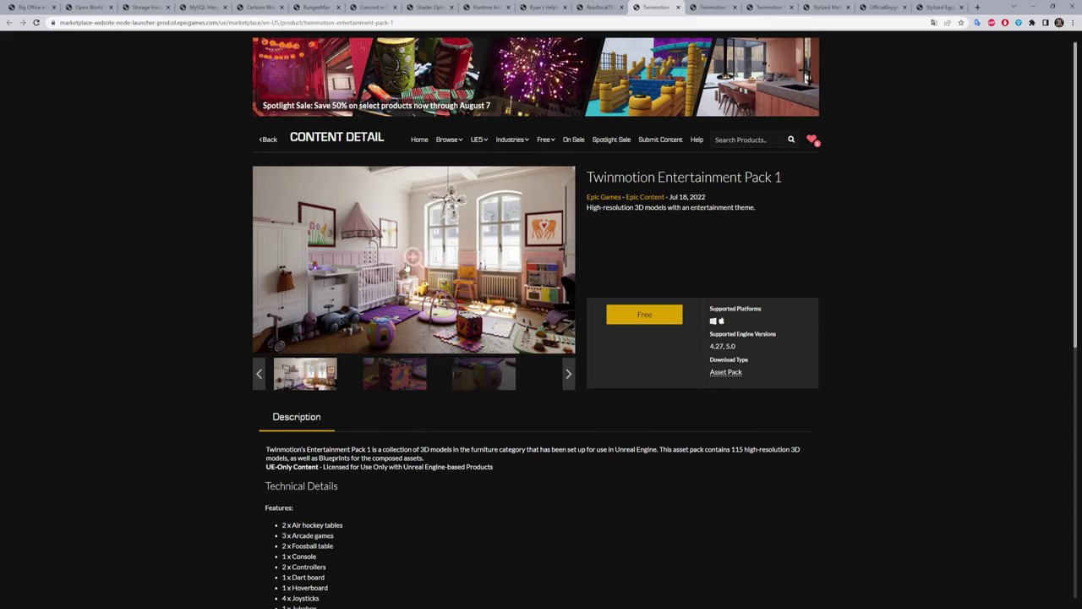
View the nursery, foam cube and toy ball images full-screen, then go to Twinmotion Backyard Pack 1
click(406, 267)
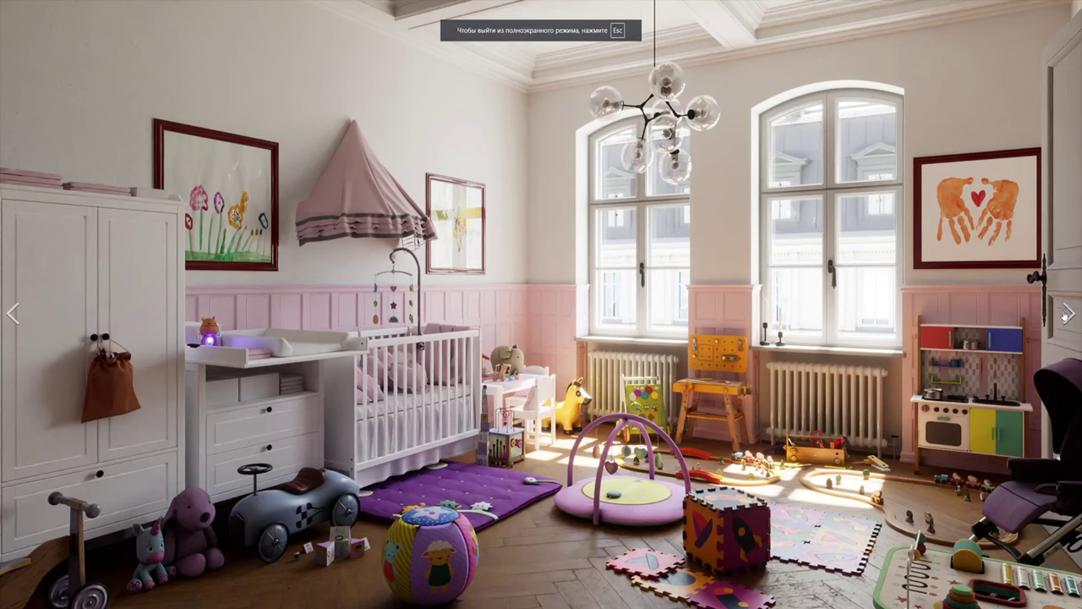
click(1066, 314)
click(1067, 314)
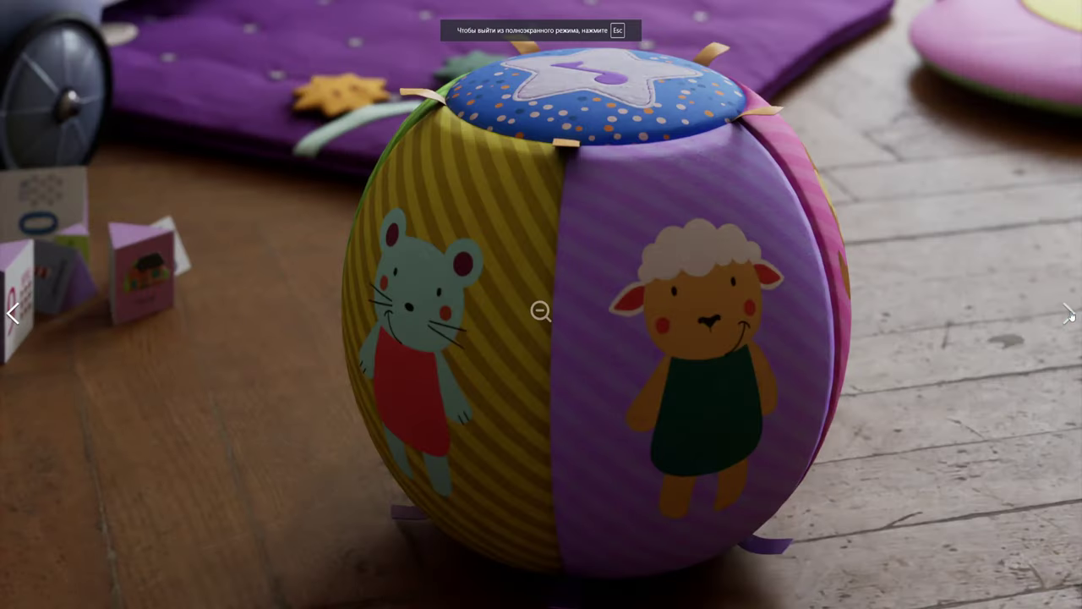
key(Escape)
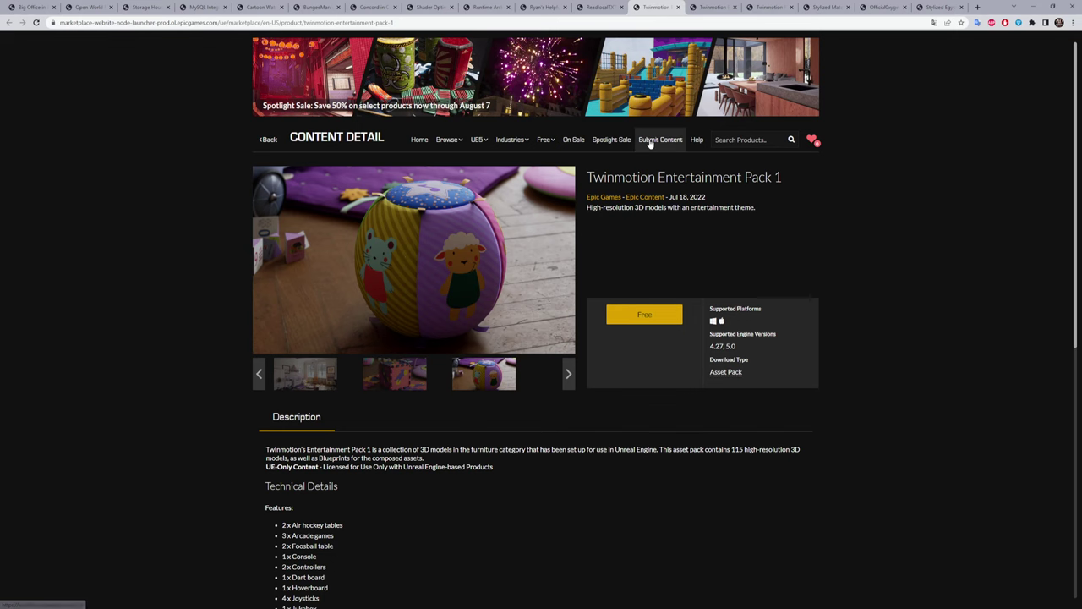
click(715, 9)
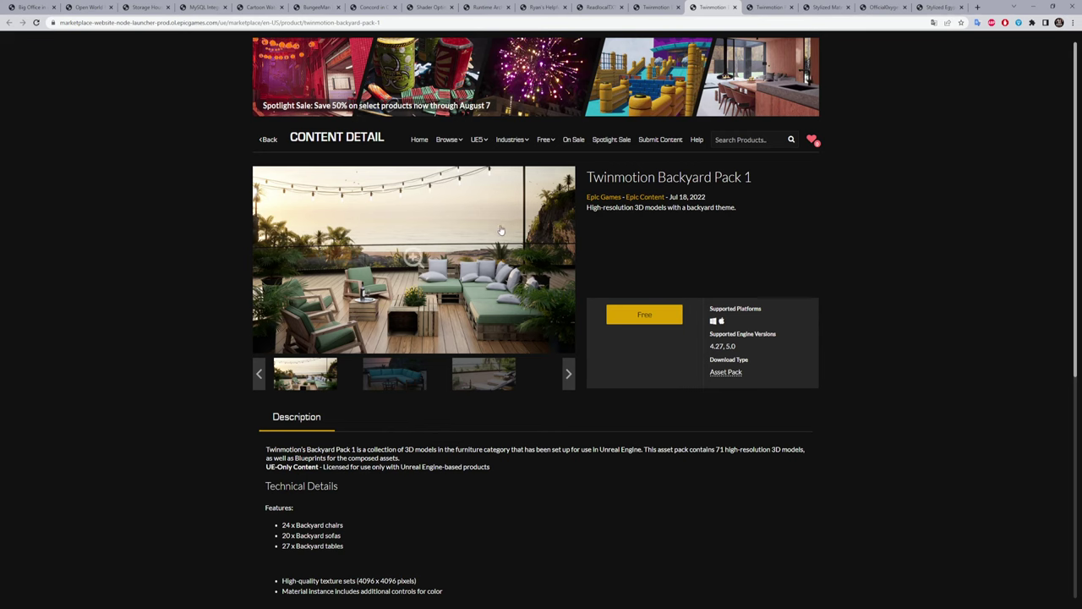
View the Backyard Pack 1 terrace, corner sofa and loungers images full-screen, then go to the Children Pack 1 page
click(414, 258)
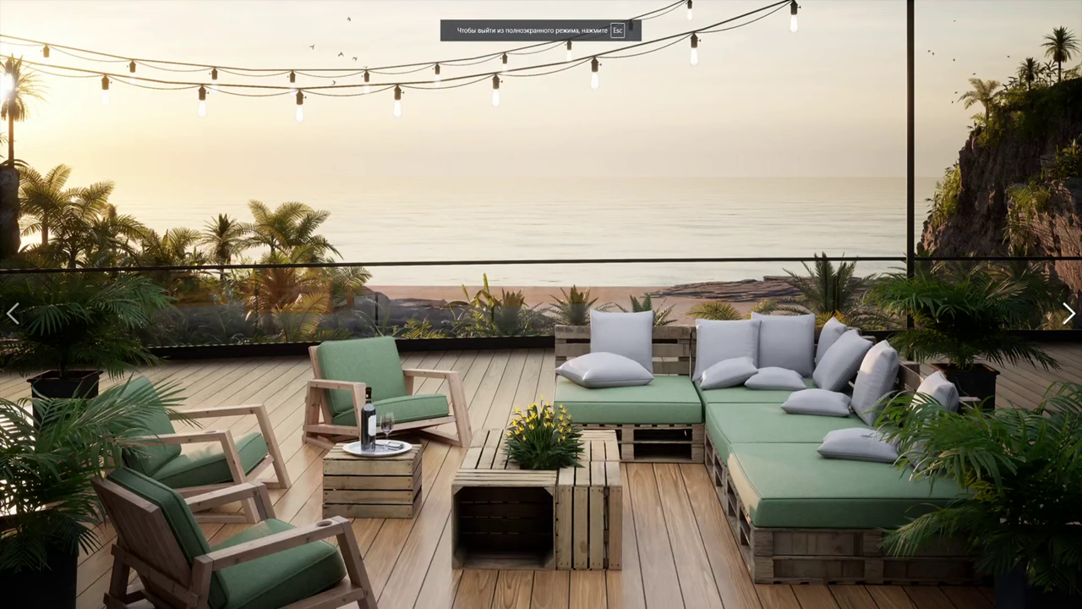
click(1069, 315)
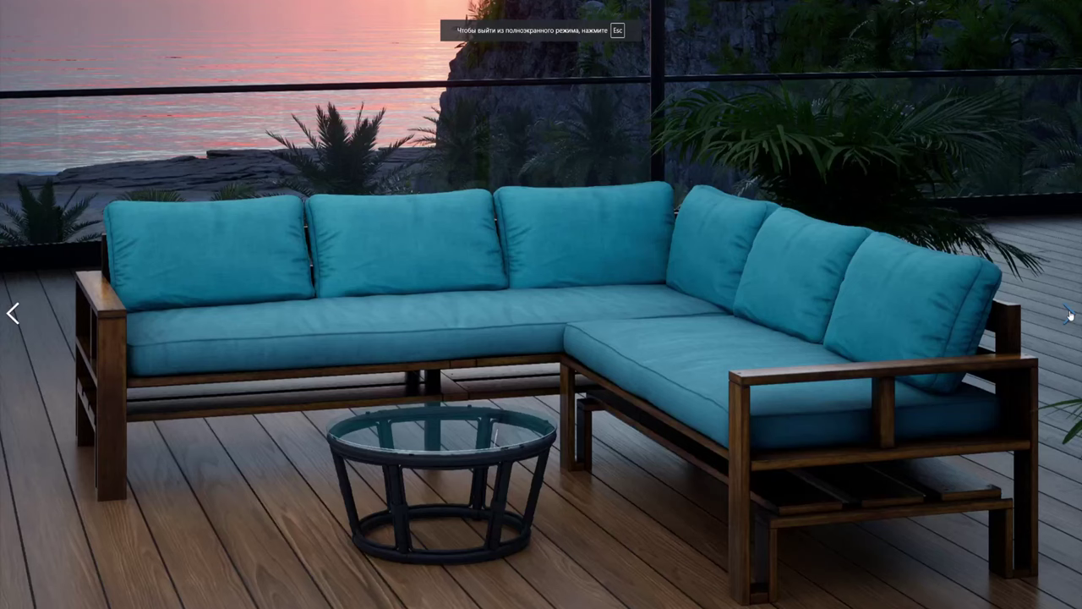
click(1069, 314)
key(Escape)
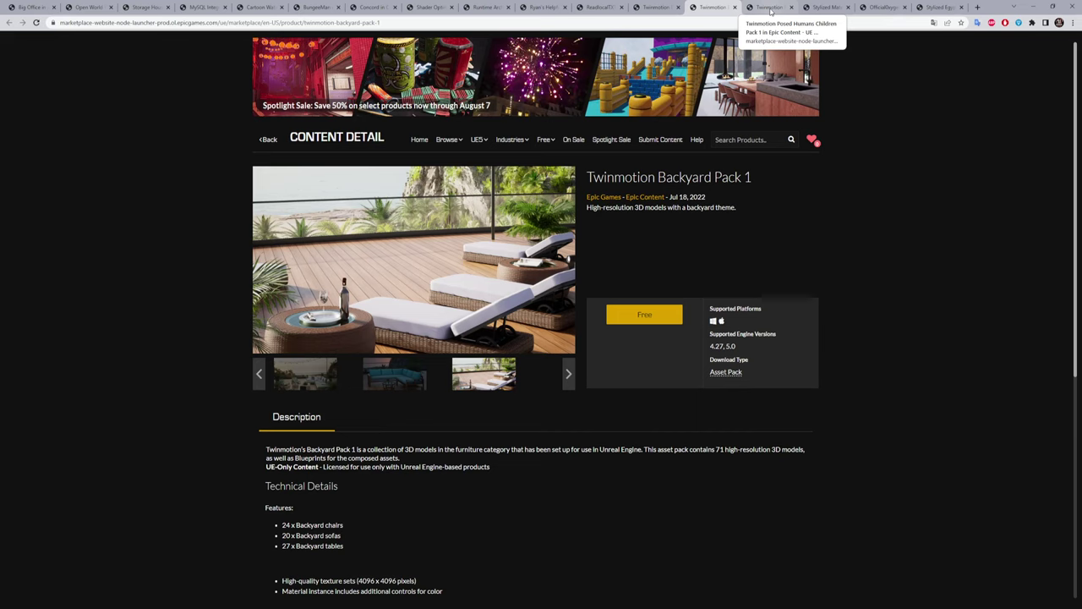
click(770, 9)
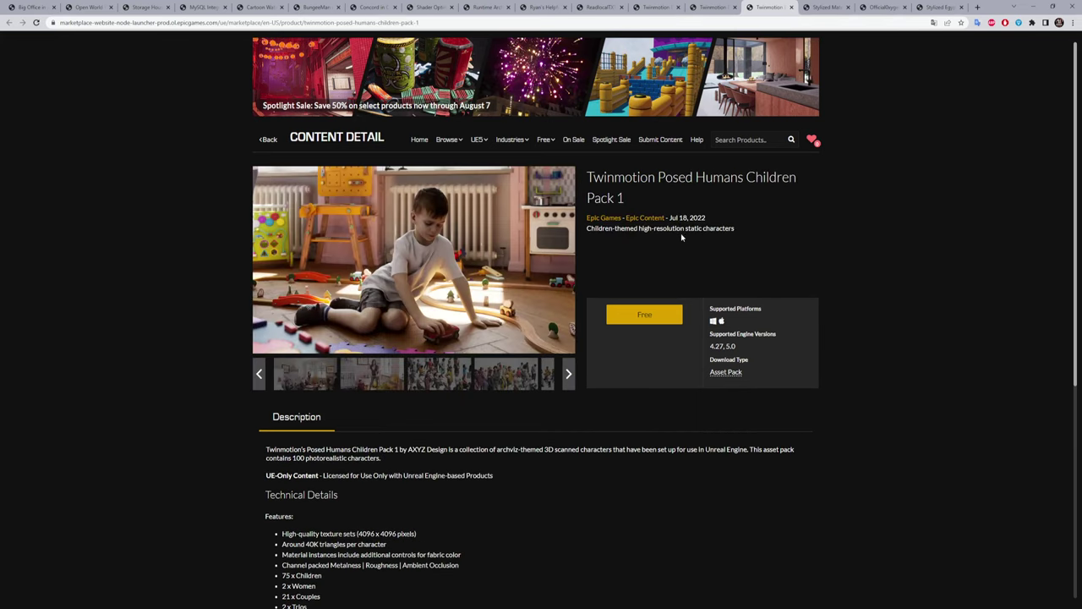
Browse the Children Pack 1 images full-screen, from the playroom to the crowd shots, then open Stylized Materials Pack
click(417, 261)
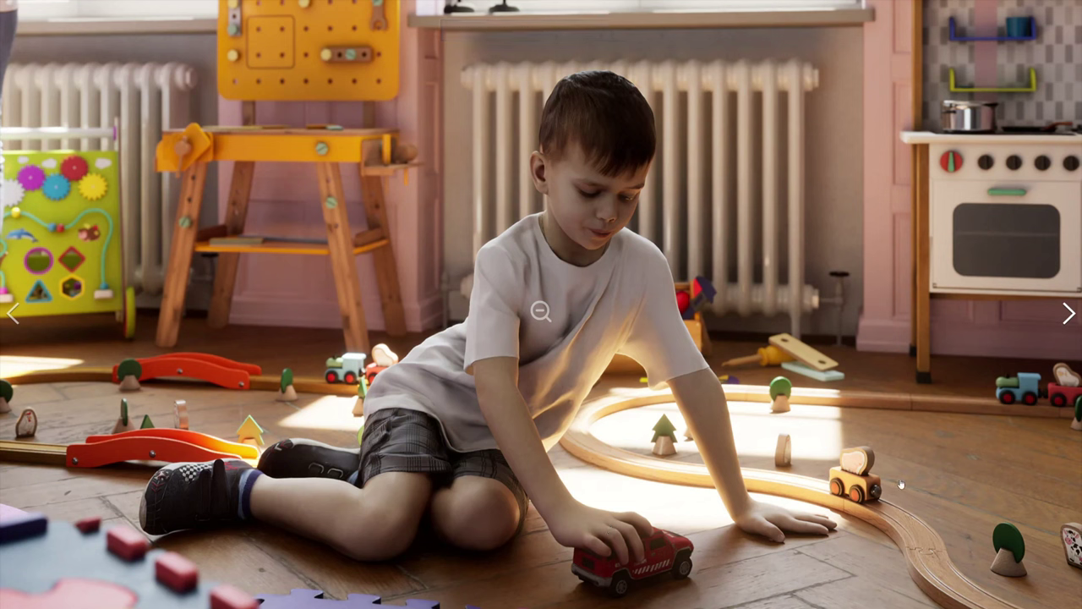
click(1069, 313)
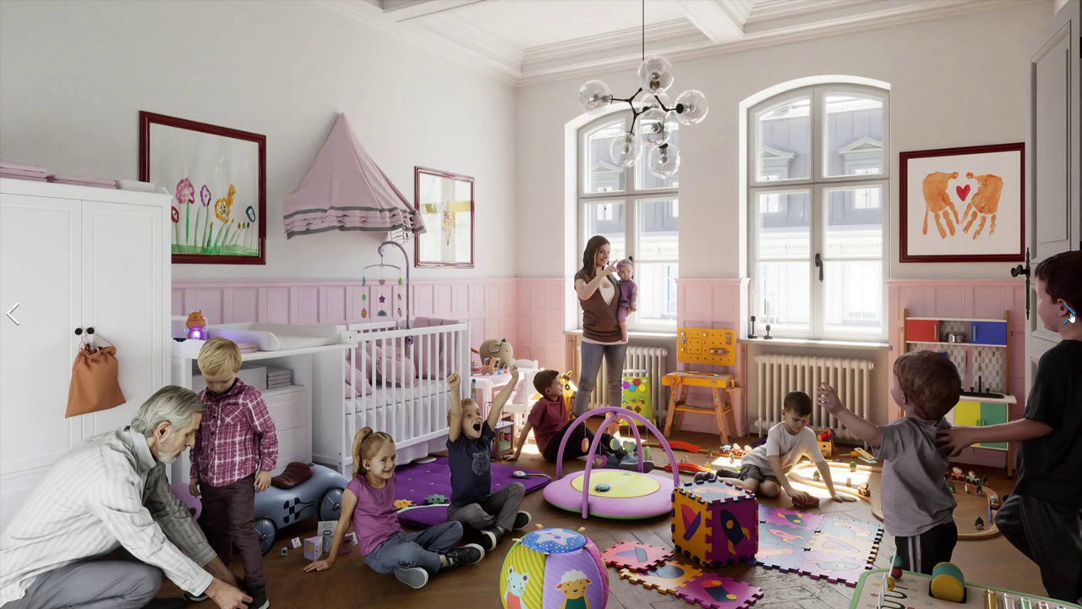
click(1066, 313)
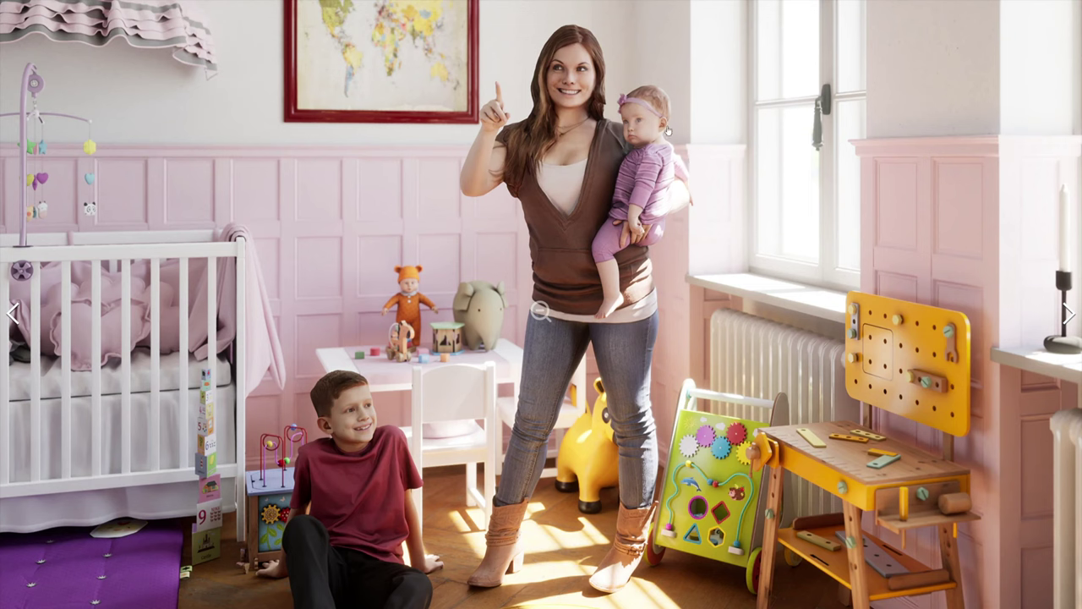
click(1067, 313)
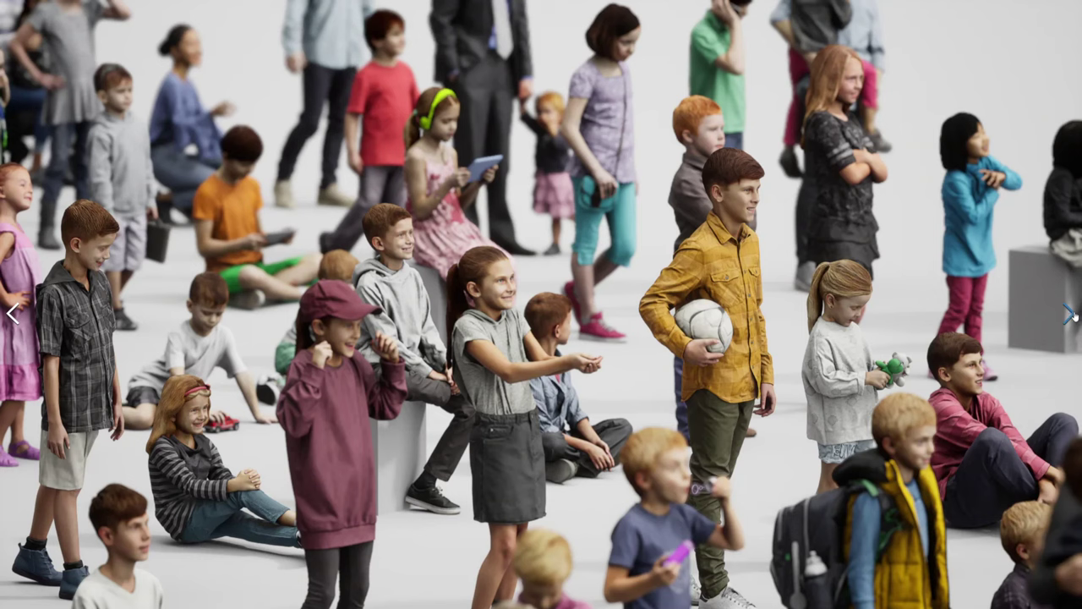
click(1069, 314)
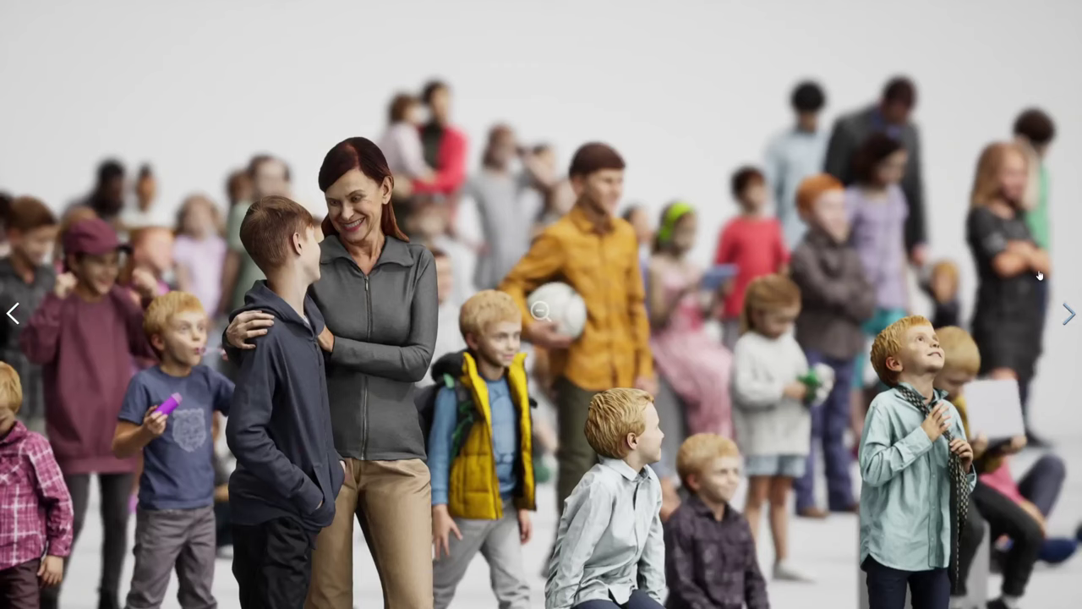
click(1069, 313)
key(Escape)
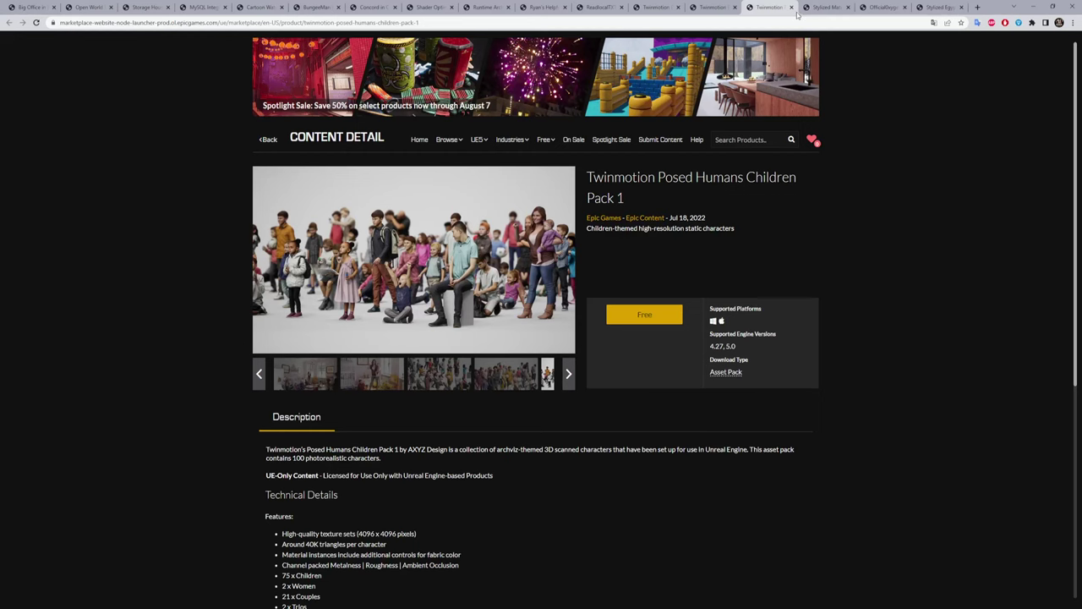
click(821, 7)
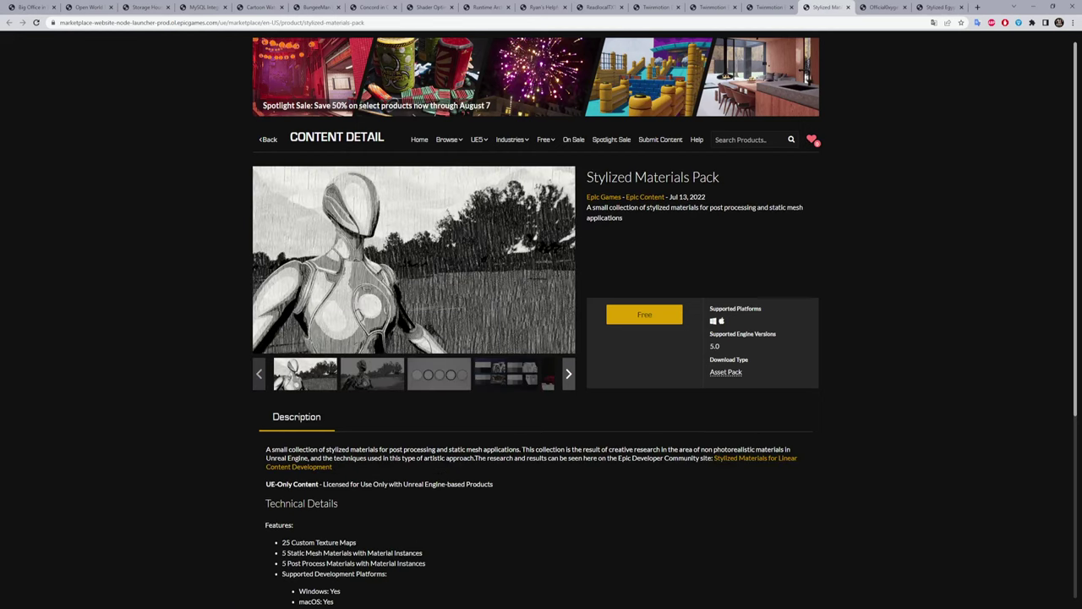
Enlarge the sketched robot image and advance past the halftone robot to the shaded spheres slide
click(416, 258)
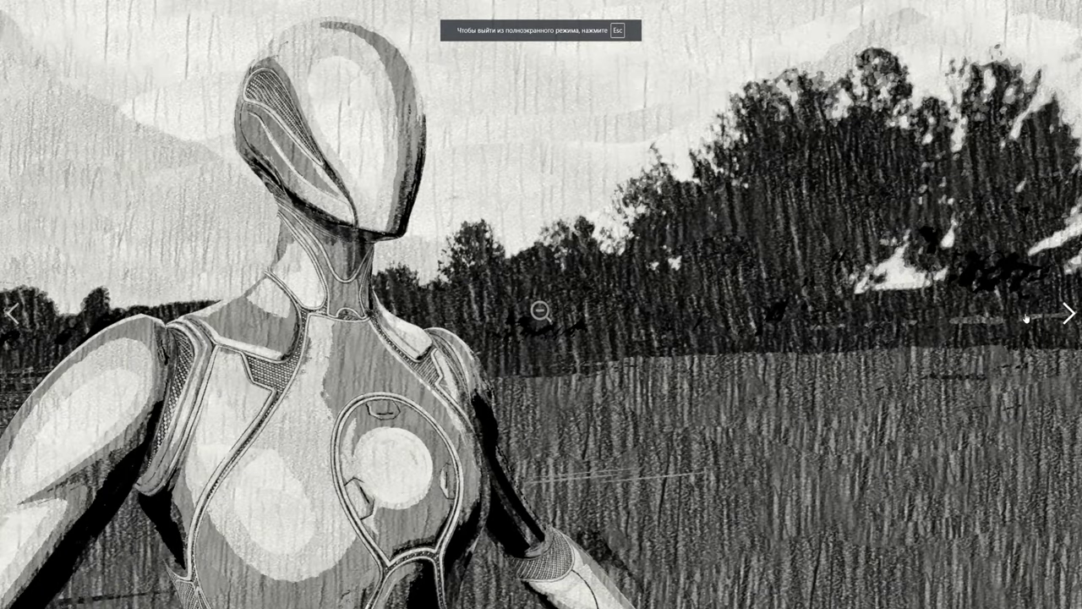
click(1067, 316)
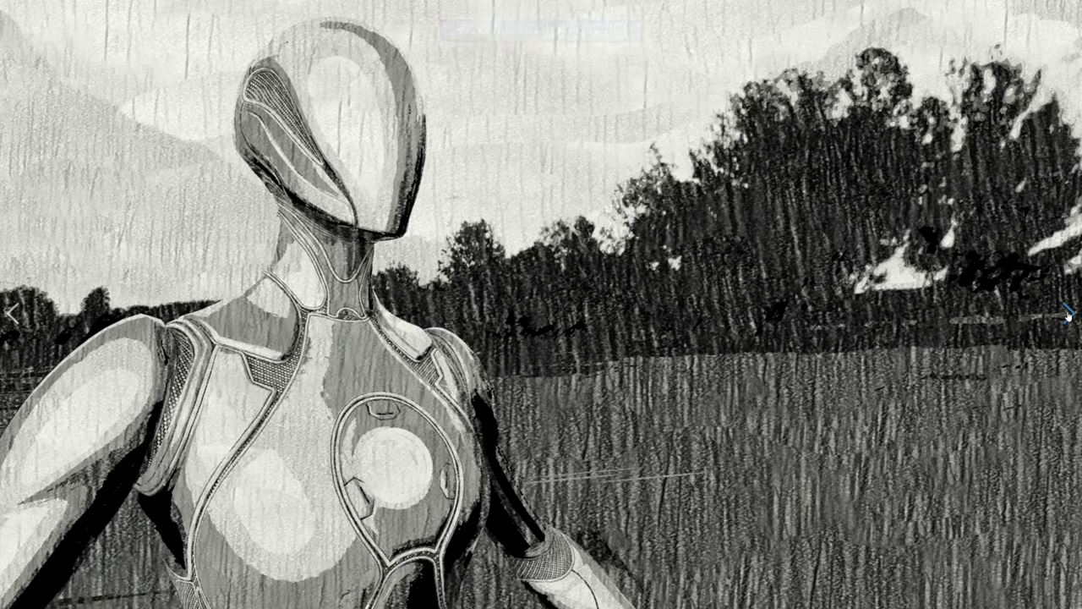
click(1066, 314)
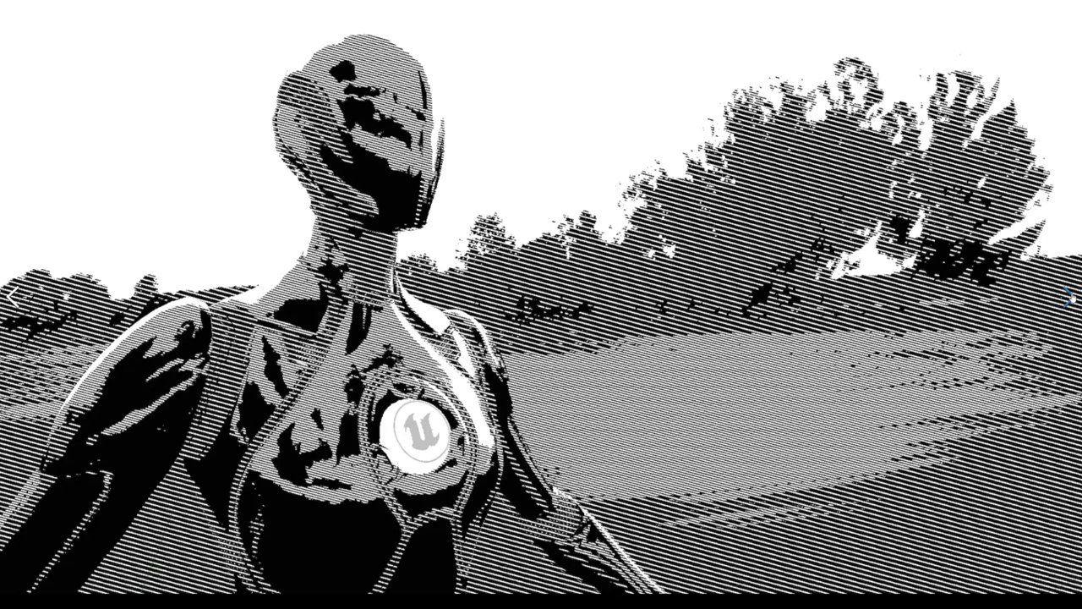
click(1070, 295)
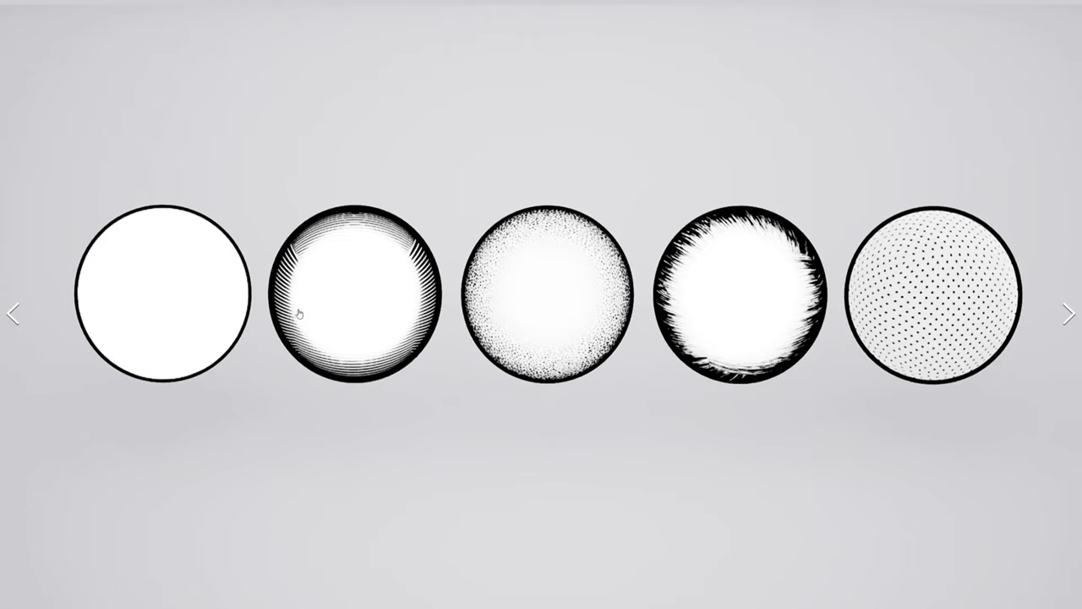
Advance to the halftone comparison panels and the red vehicles image, then exit full-screen
click(1069, 313)
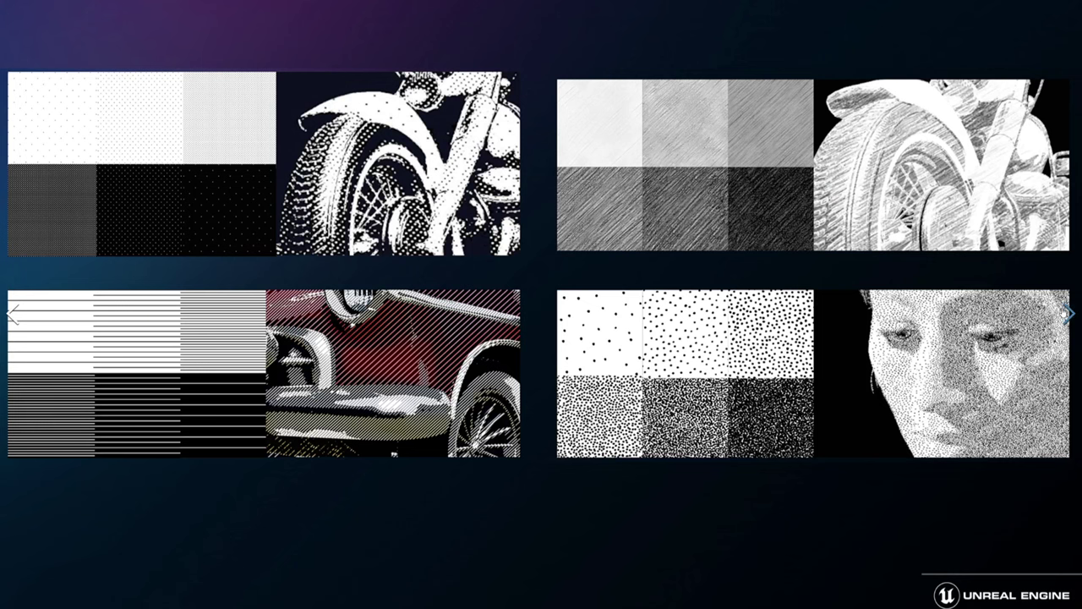
click(1066, 312)
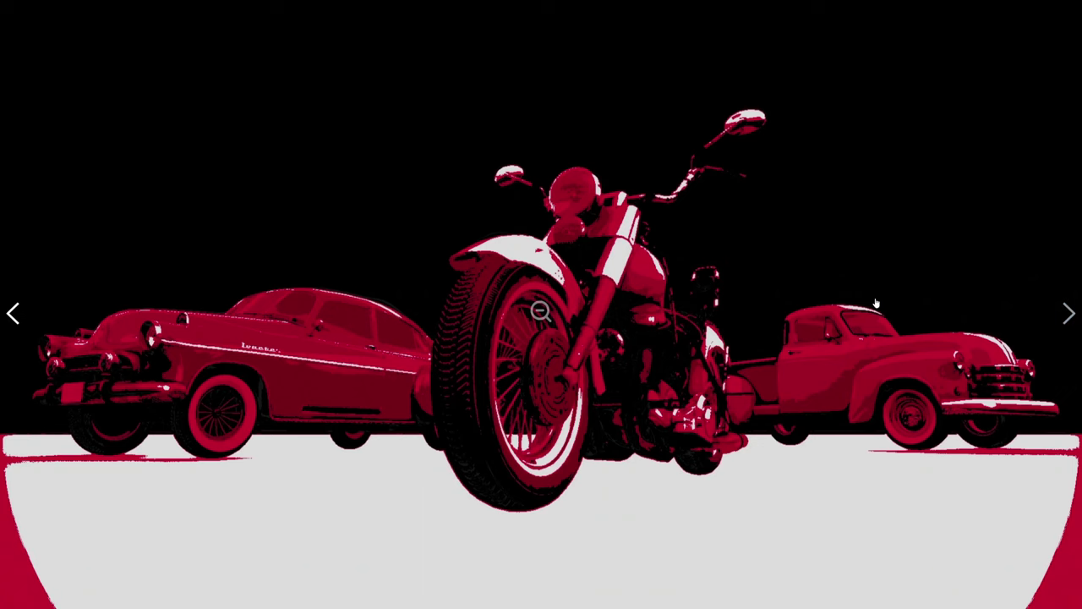
key(Escape)
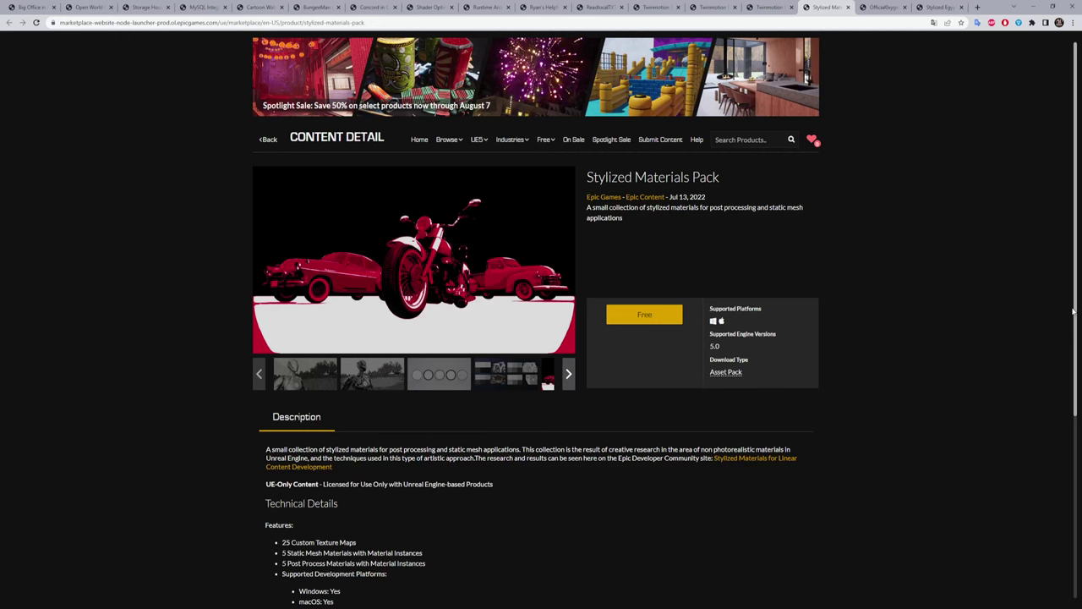
Visit the Official0xygen, Runtime Archiver, Shader Optimization Tool and Concord pages, then return to Official0xygen
click(889, 10)
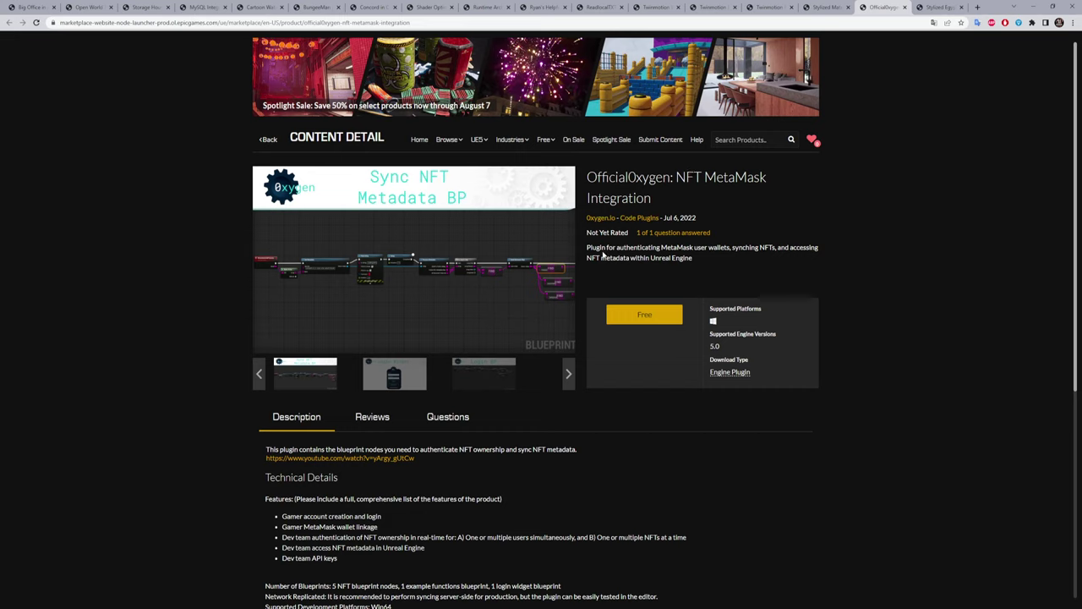
click(489, 7)
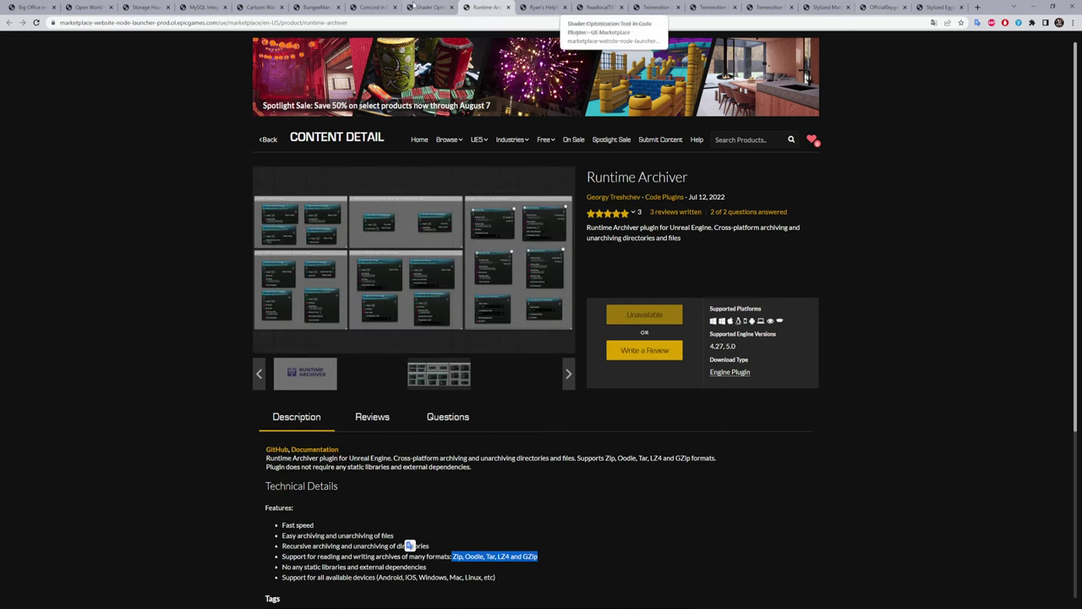
click(441, 5)
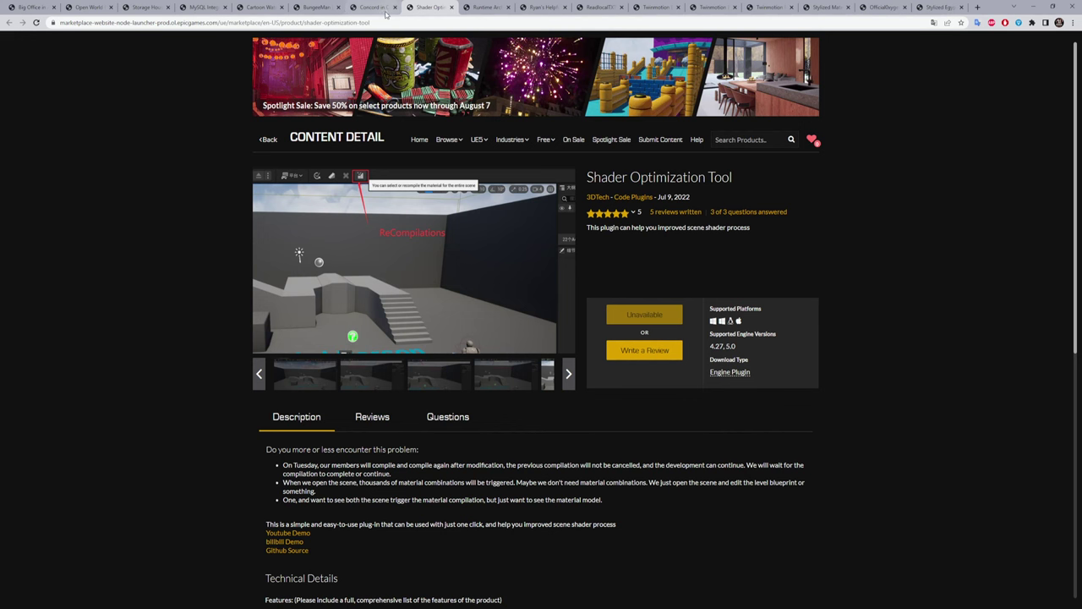
click(369, 9)
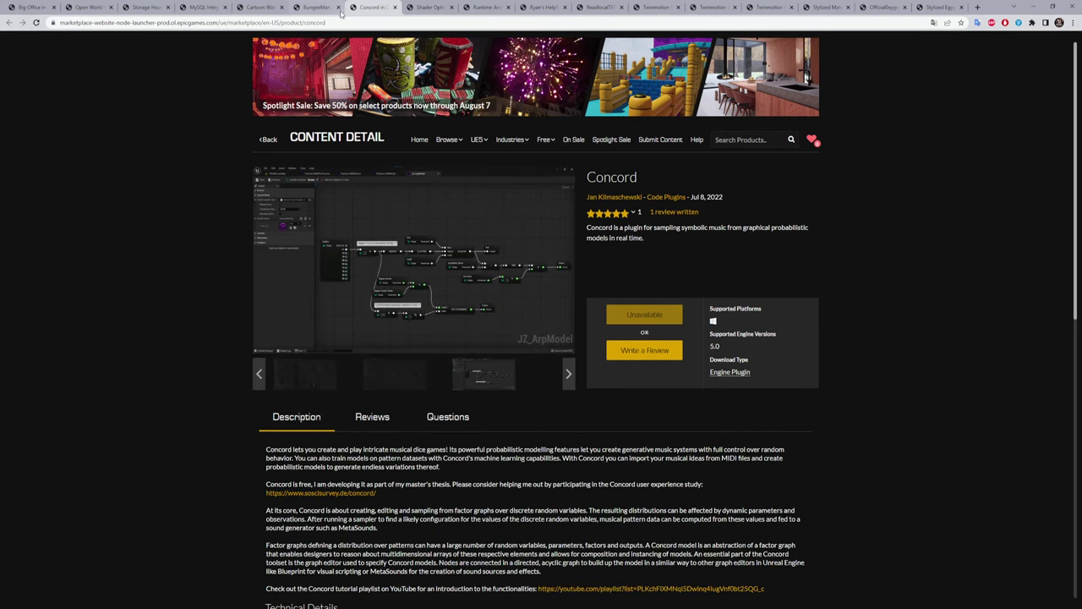
click(881, 7)
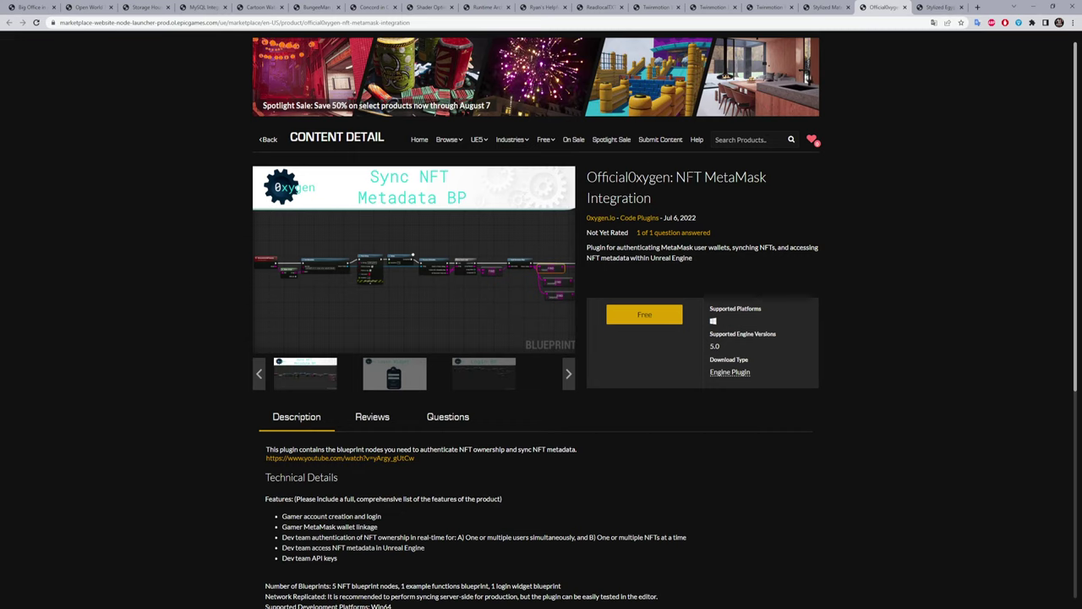
Highlight the NFT MetaMask Integration title, then view its main, Login Widget and Login BP images full-screen
drag(675, 177, 816, 205)
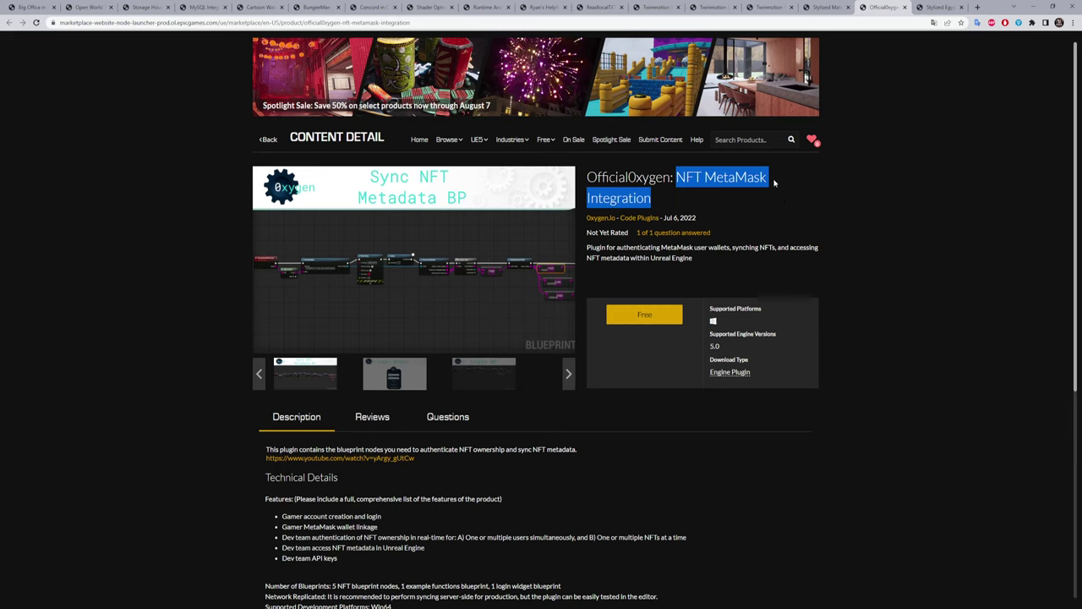
click(782, 185)
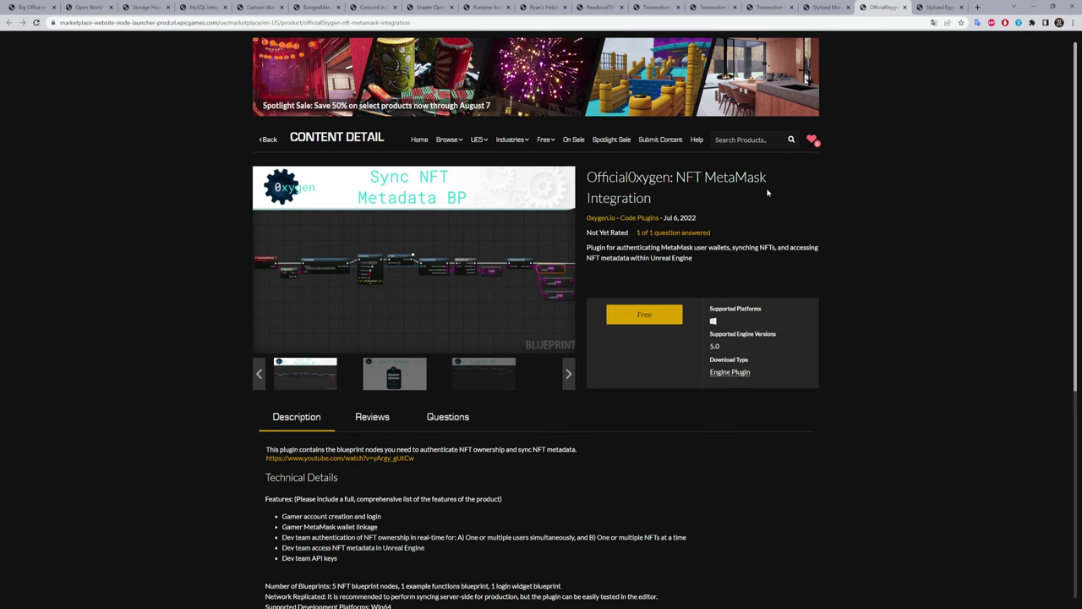
click(412, 258)
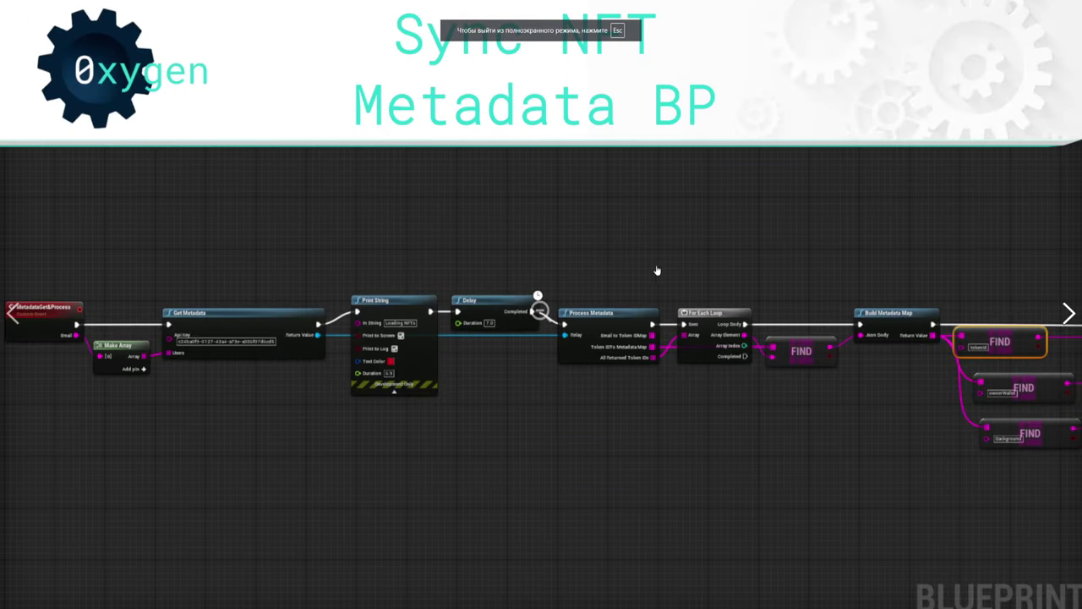
click(1070, 314)
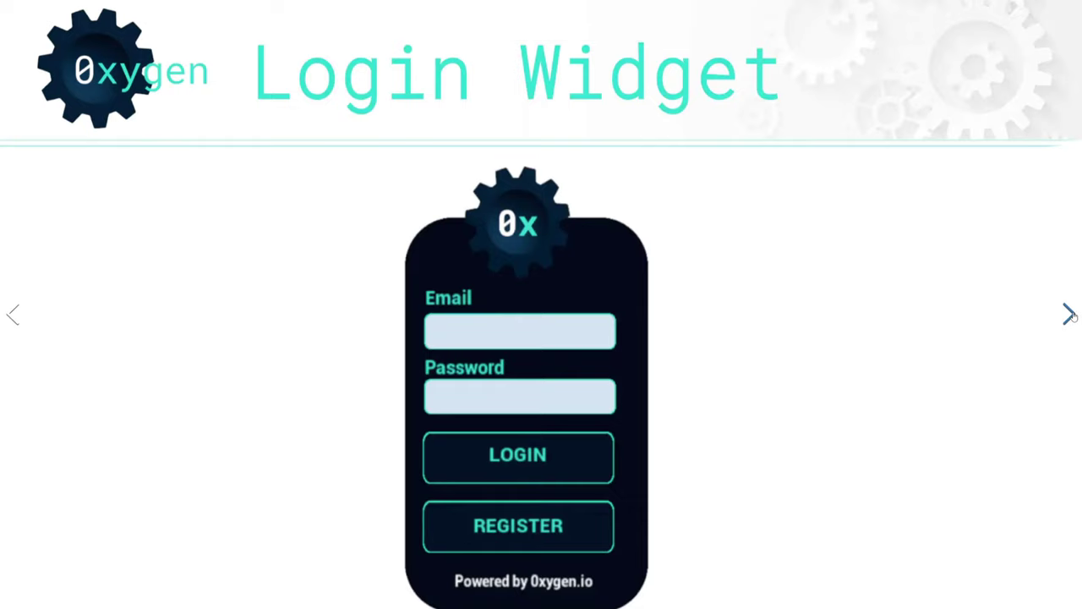
click(1070, 315)
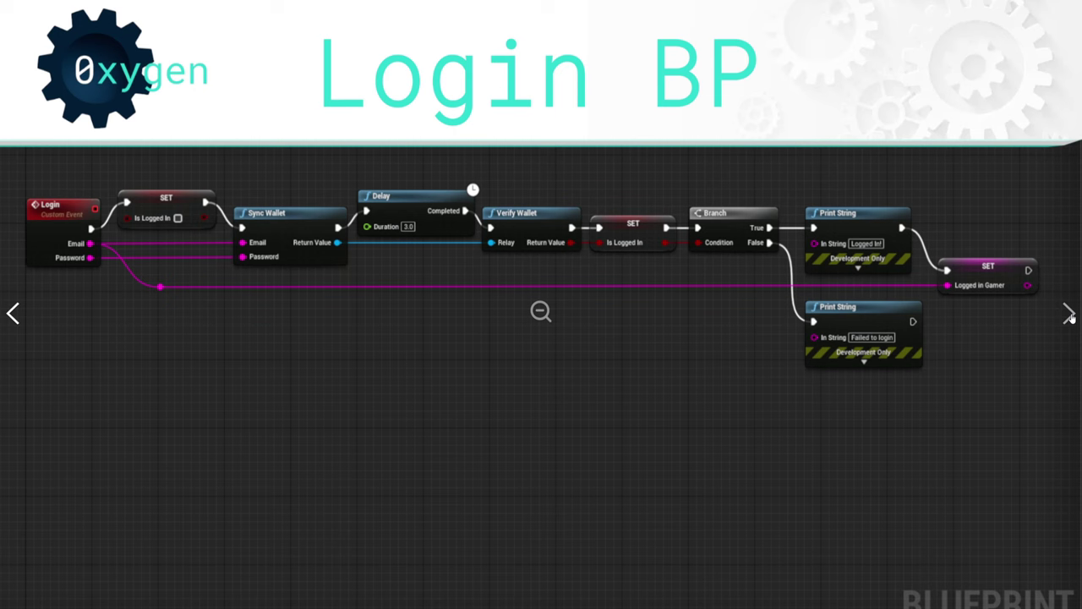
key(Escape)
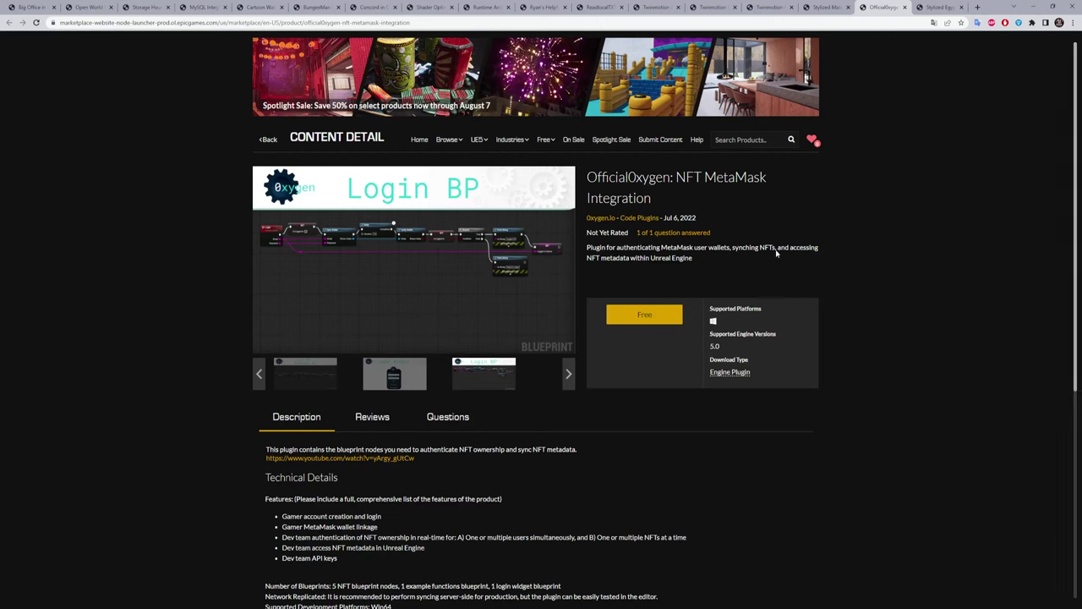
Select and deselect the product title text, then switch to the Stylized Egypt page
drag(652, 201, 602, 178)
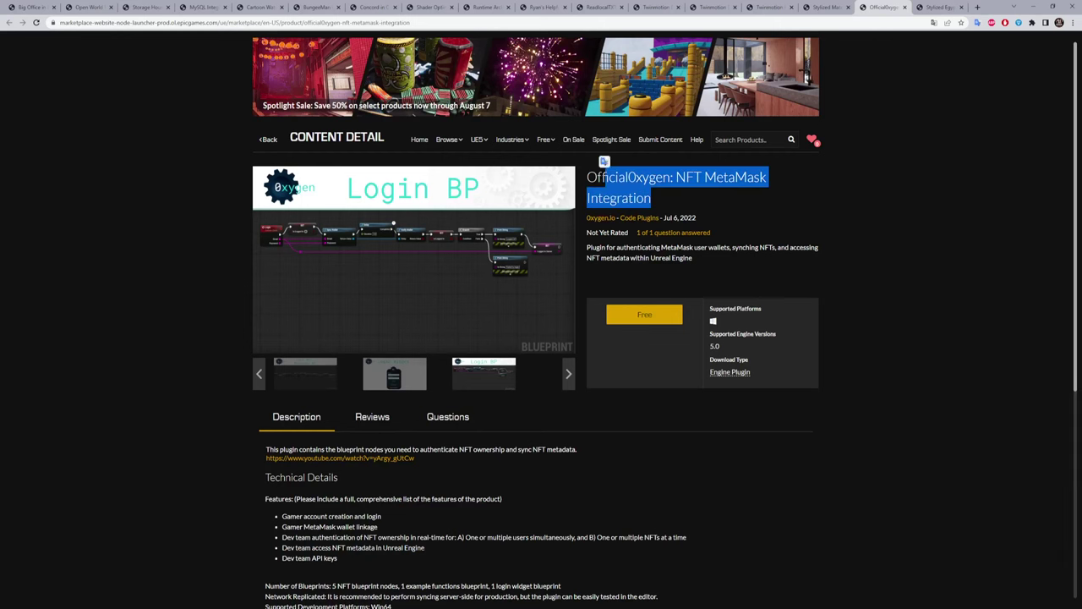
click(765, 200)
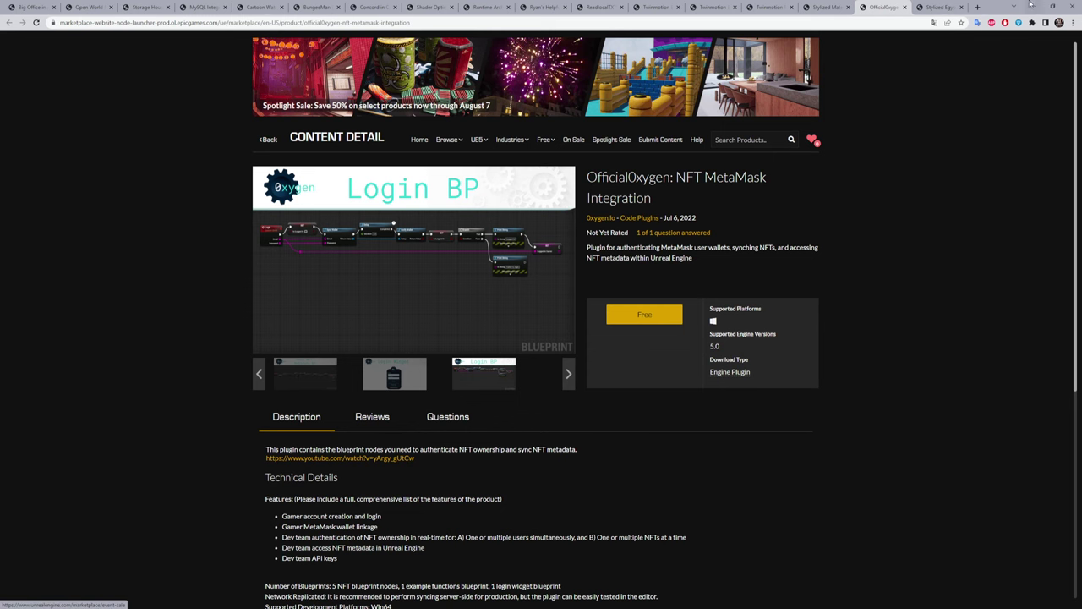
click(938, 8)
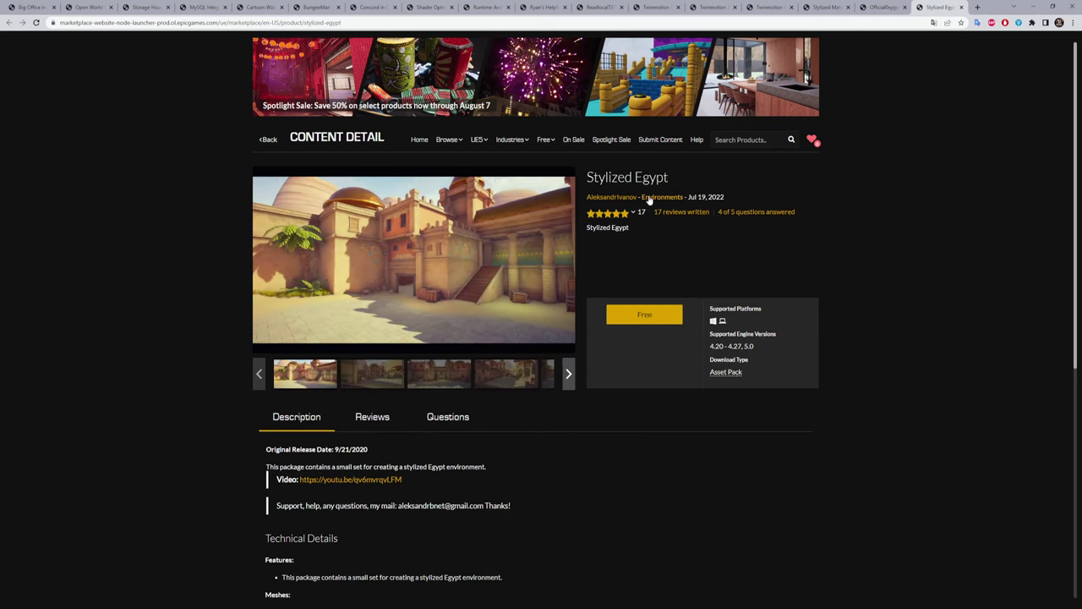
Enlarge the Stylized Egypt gallery and advance through the desert town, courtyard, pyramid and Anubis street scenes
click(414, 255)
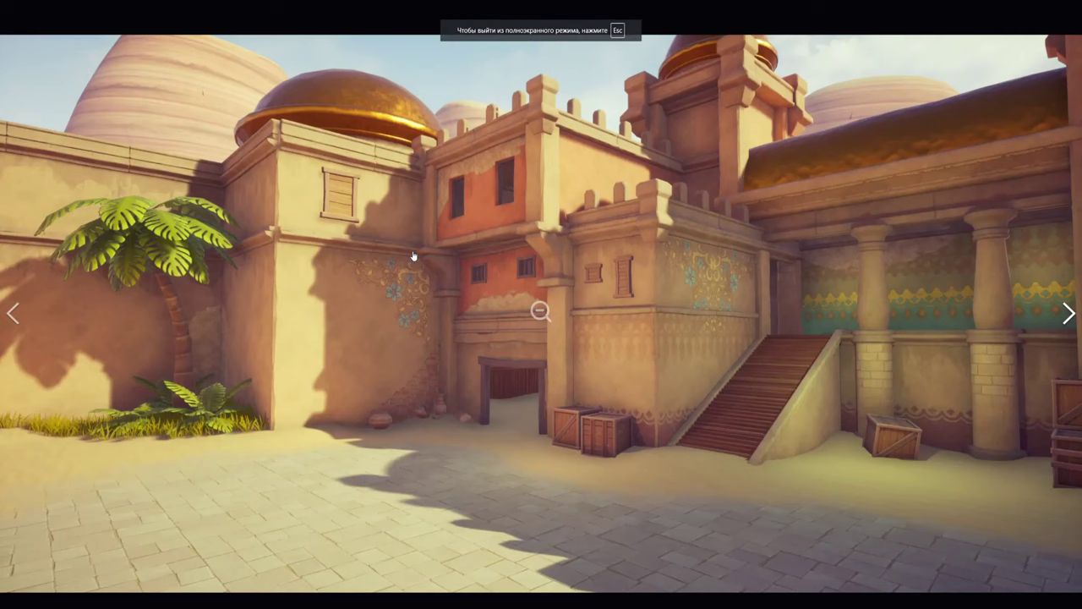
click(1068, 314)
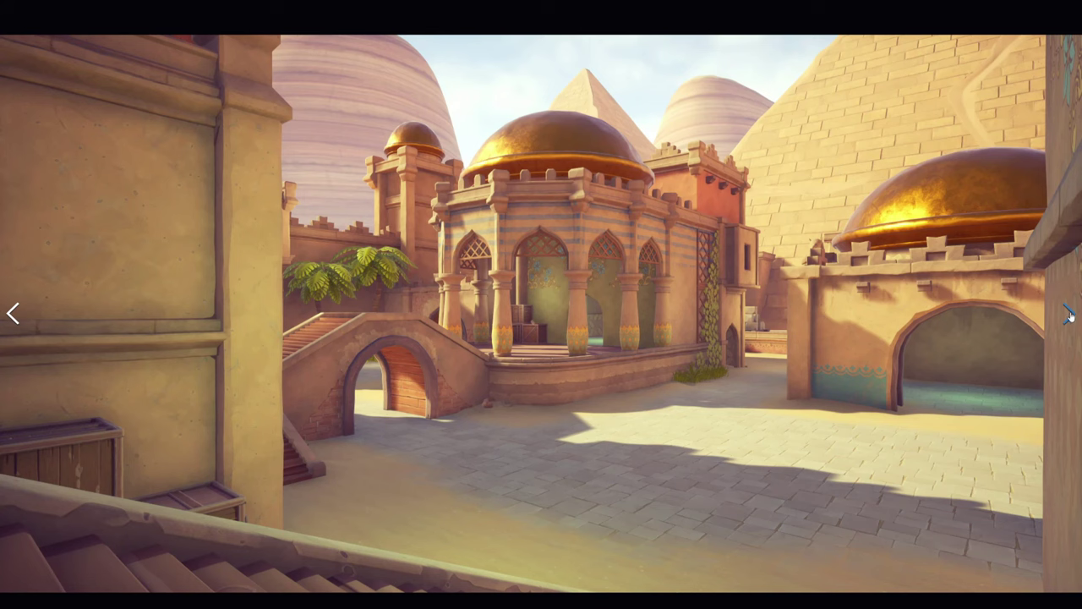
click(1068, 314)
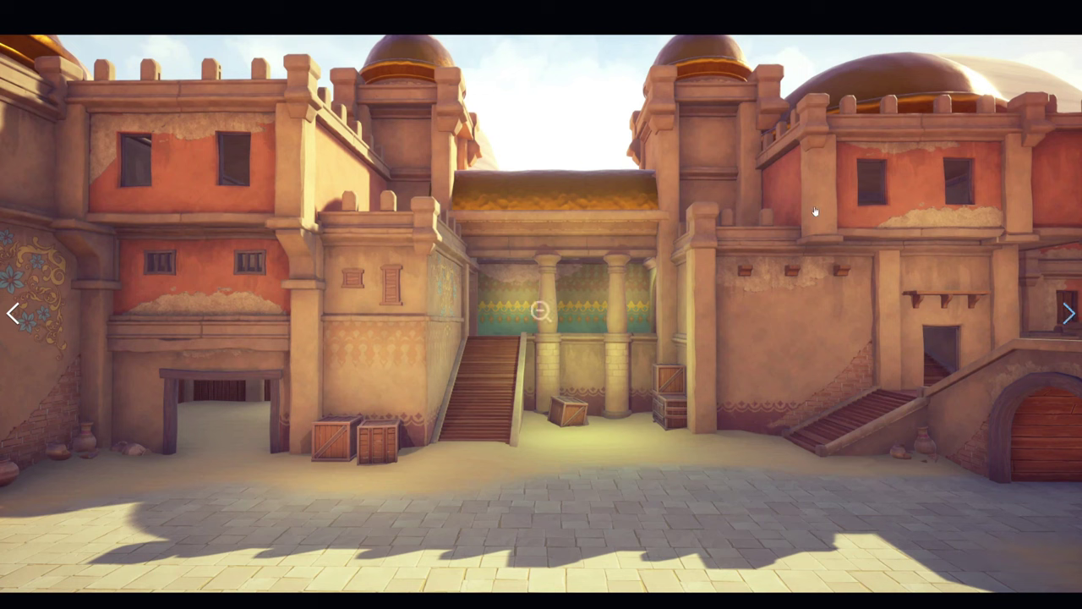
click(1068, 314)
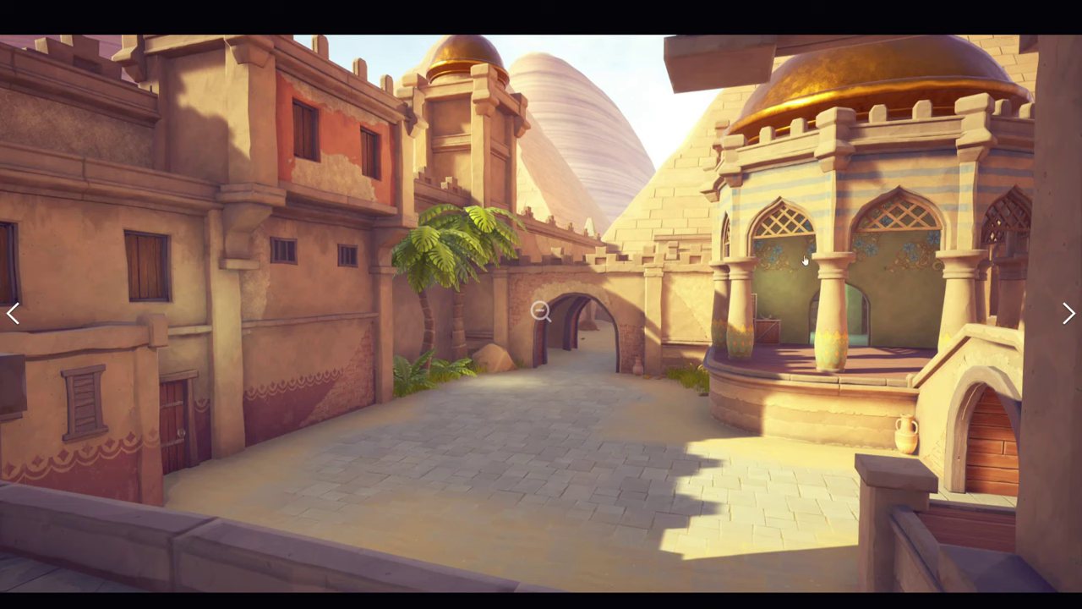
click(1068, 314)
click(1068, 317)
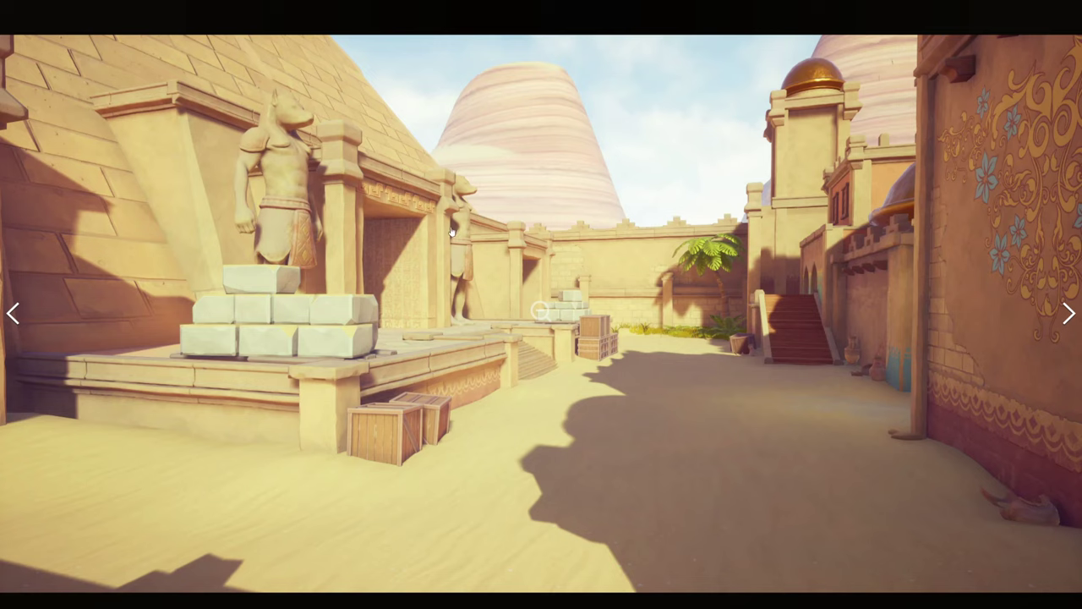
click(1070, 315)
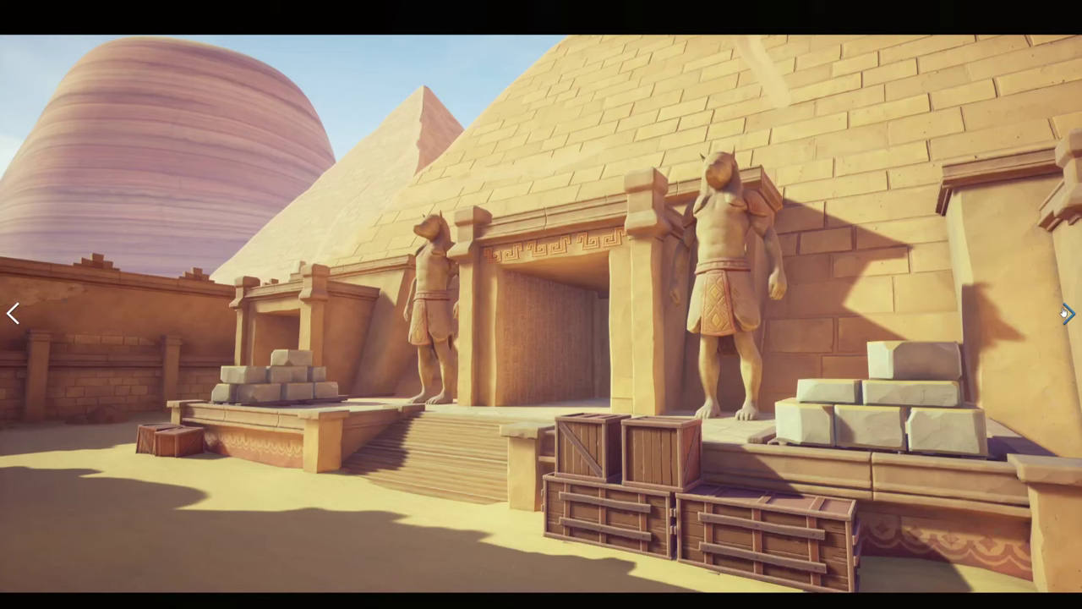
click(1069, 314)
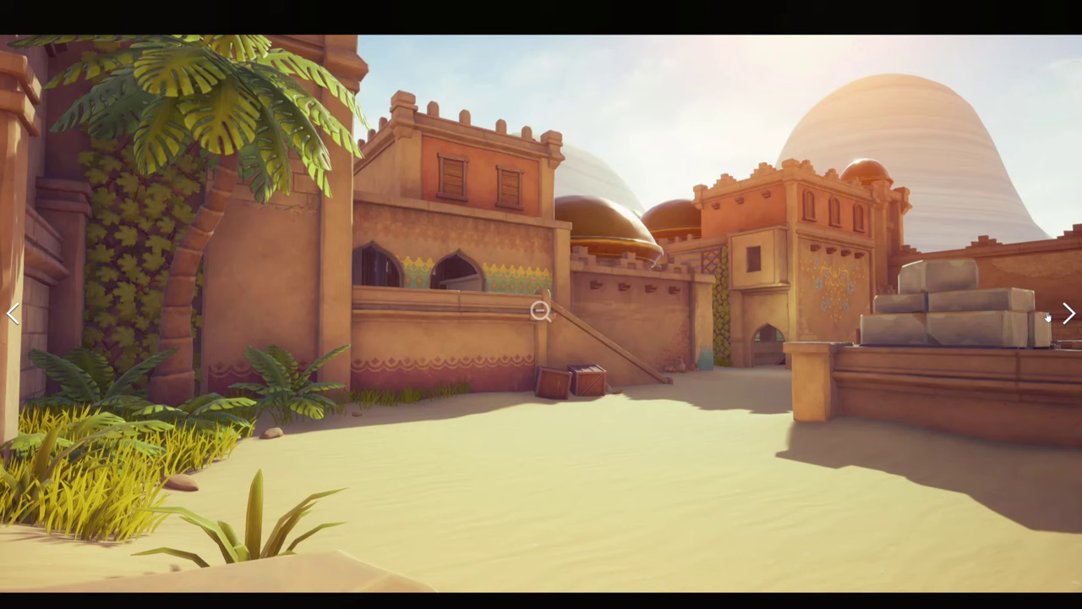
Continue through the courtyard, corridor and aerial town images to the asset layout, then close the viewer
click(1067, 314)
click(1067, 314)
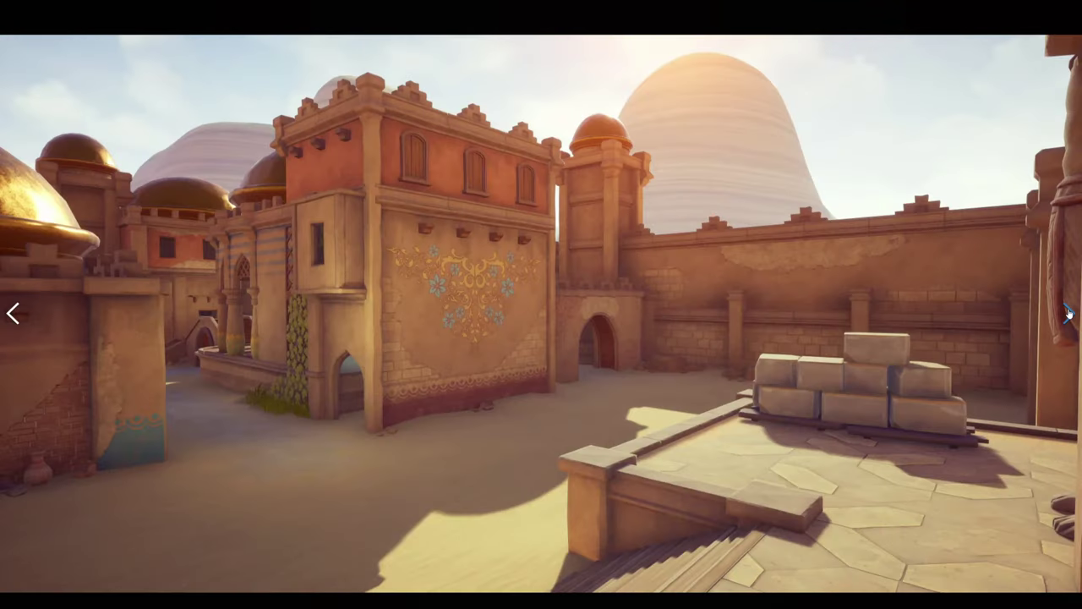
click(1068, 314)
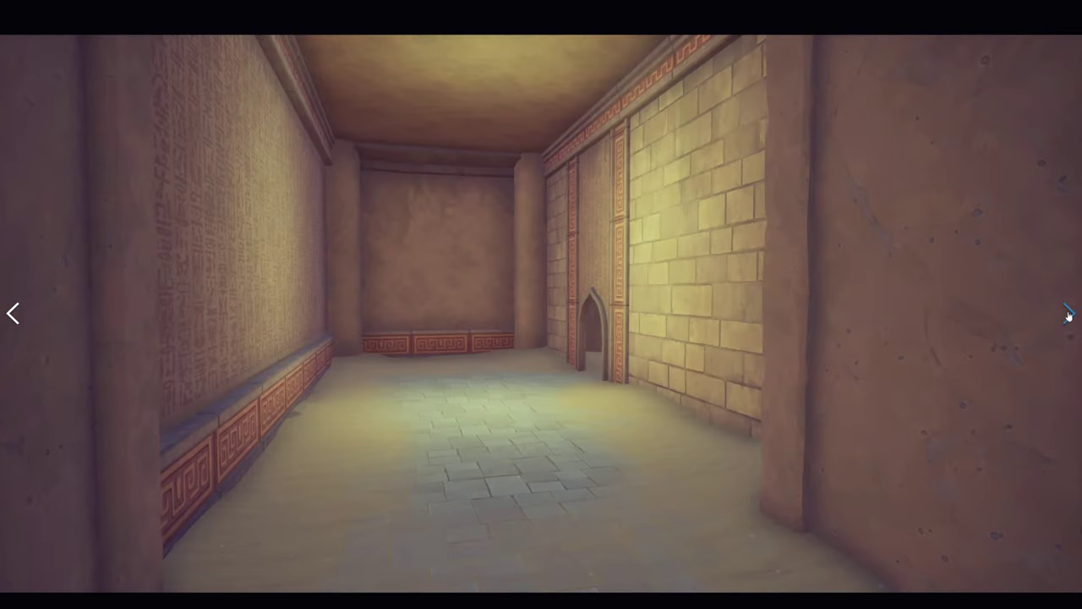
click(1067, 314)
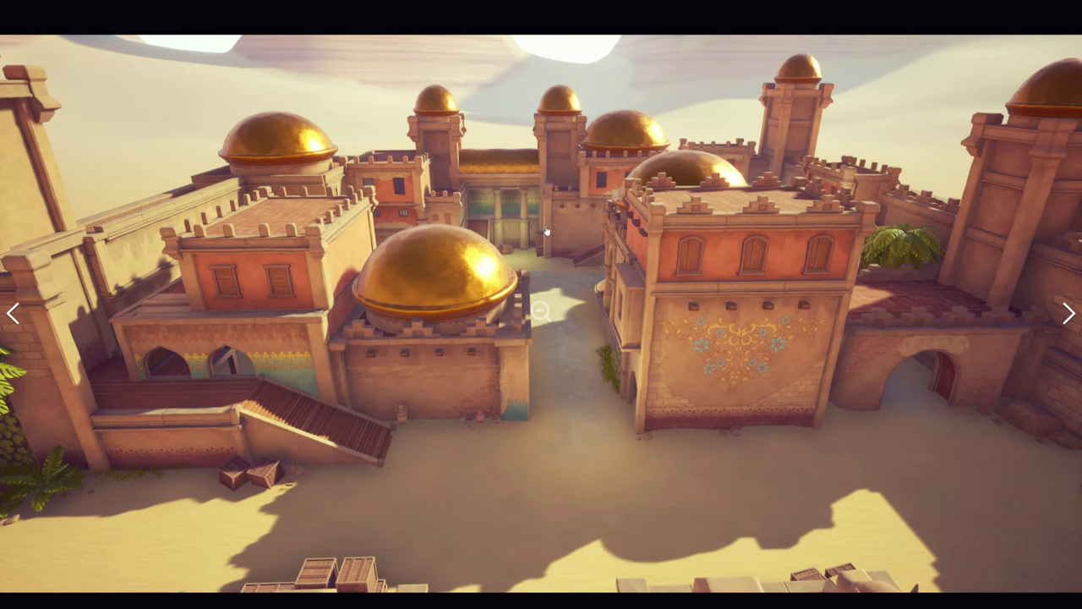
click(1067, 314)
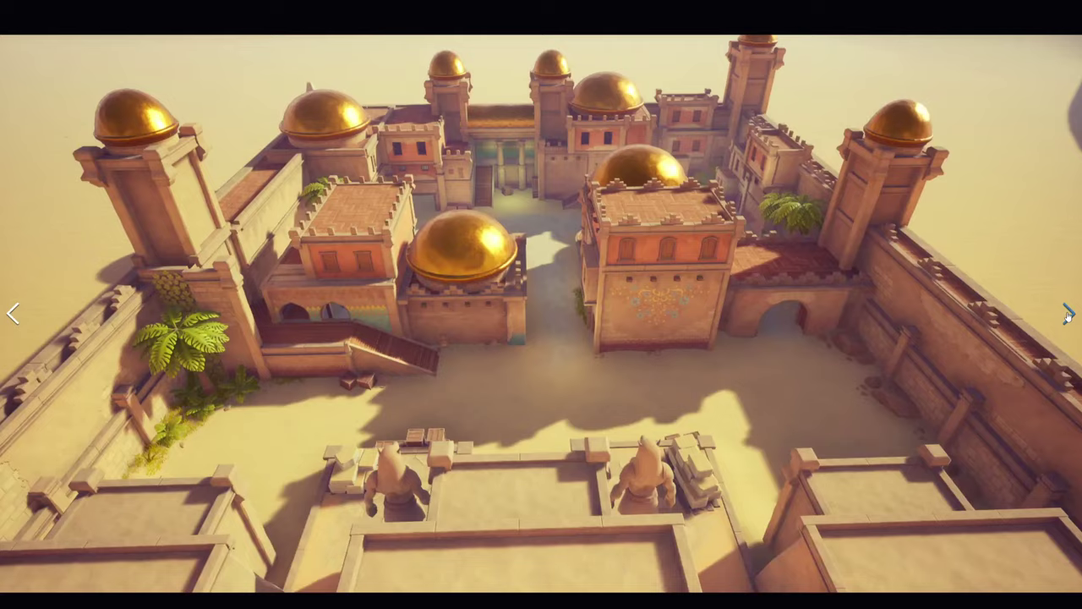
click(1067, 315)
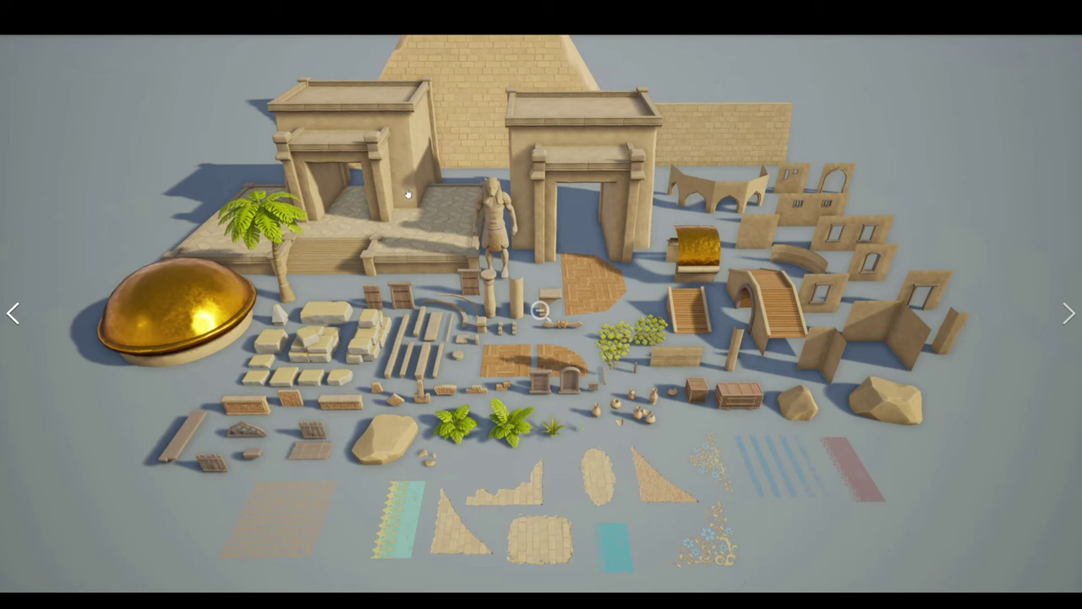
click(489, 218)
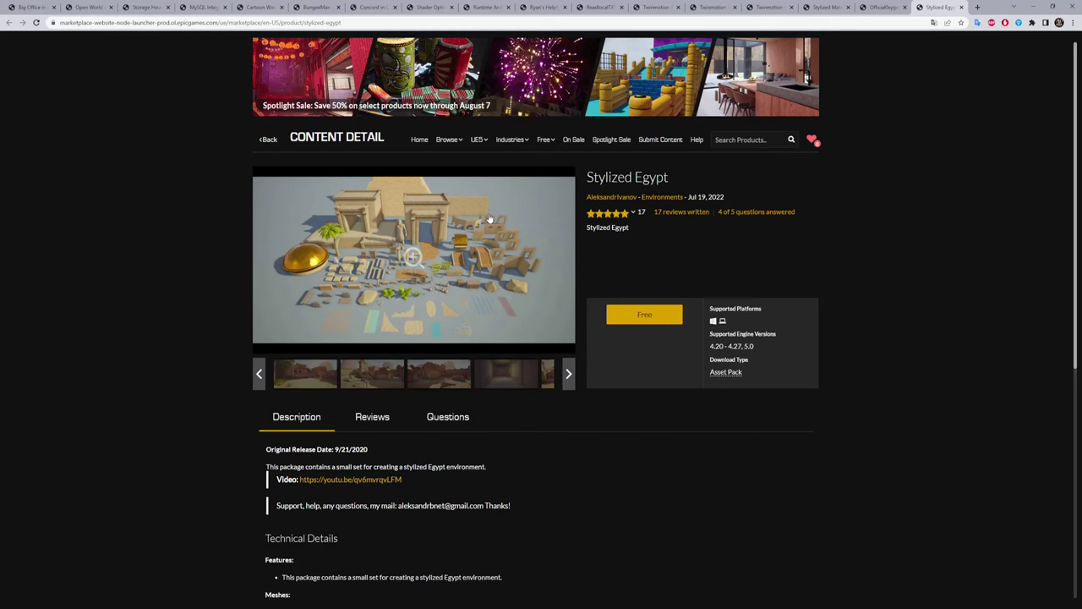